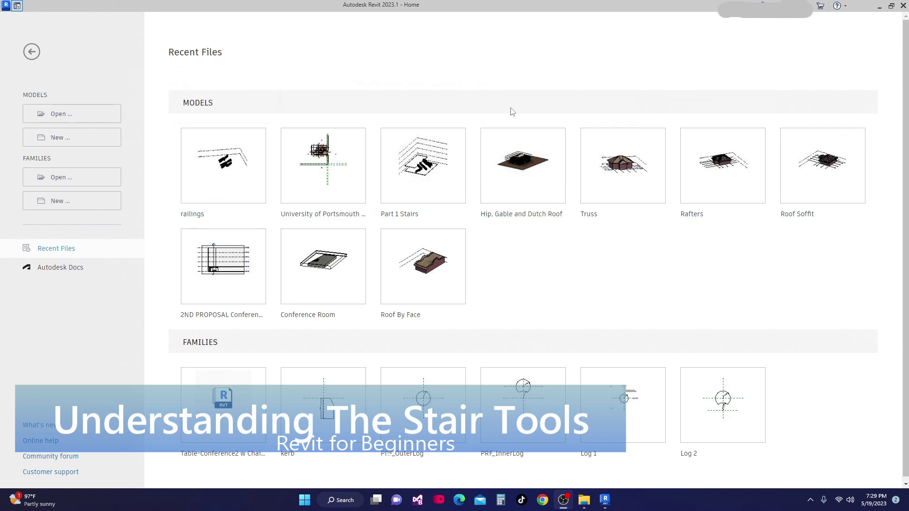
Open railings.rvt from Recent Files and orbit the 3D view around its three stairs
left_click(193, 214)
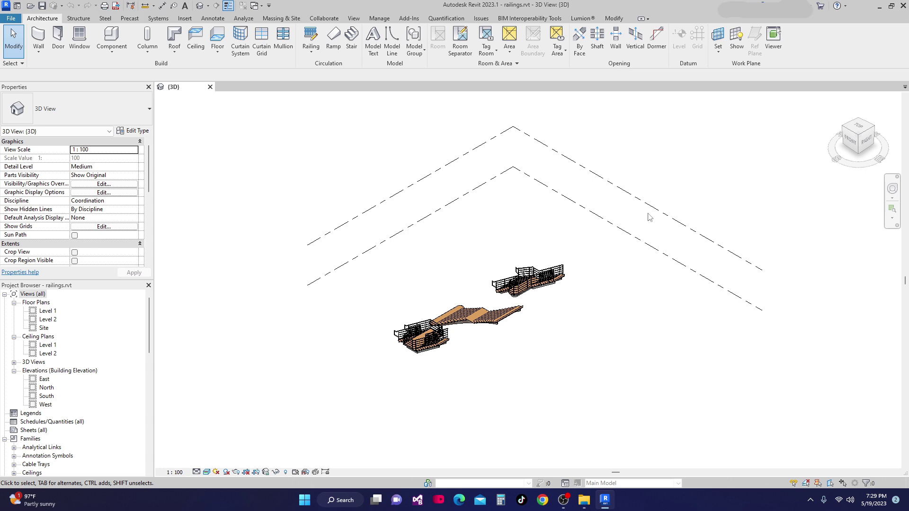
middle_click_drag(543, 320, 541, 234, "shift")
Zoom in on the three stairs and select the upper Assembled Stair to inspect its properties
scroll(541, 234, "up", 2)
middle_click_drag(561, 320, 617, 404)
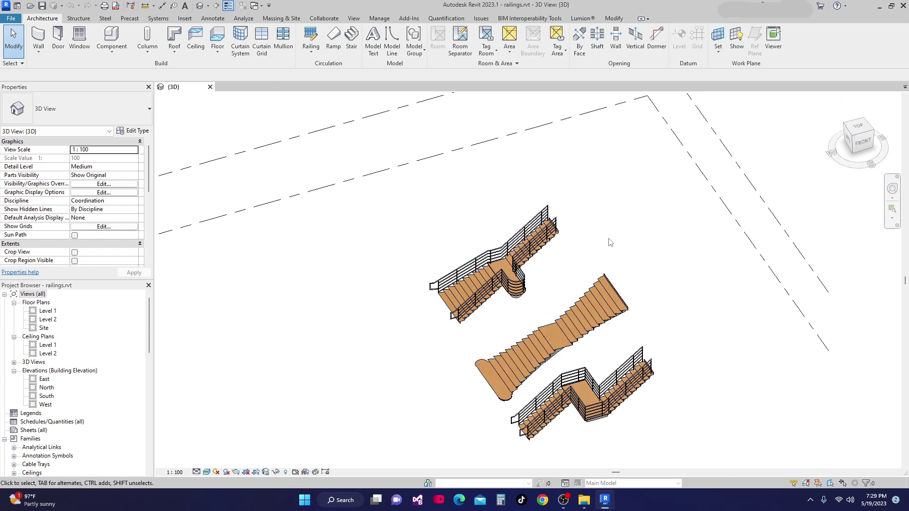
left_click(487, 276)
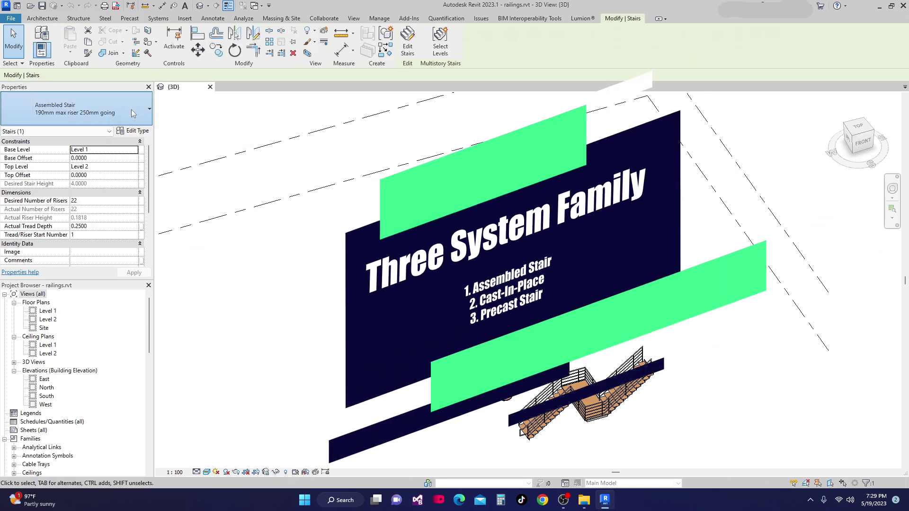
Browse the stair type list, reselect the upper stair, and bring up its Assembled Stair type properties
left_click(113, 114)
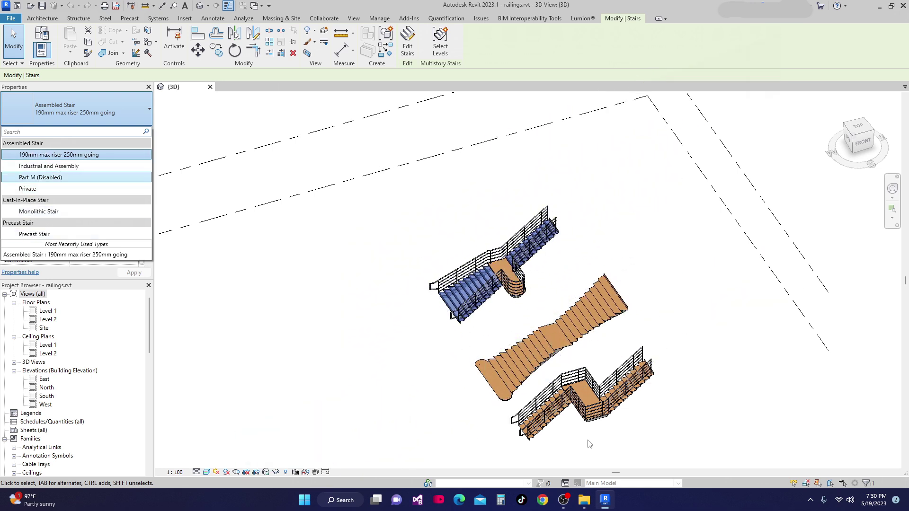
middle_click_drag(568, 305, 509, 277)
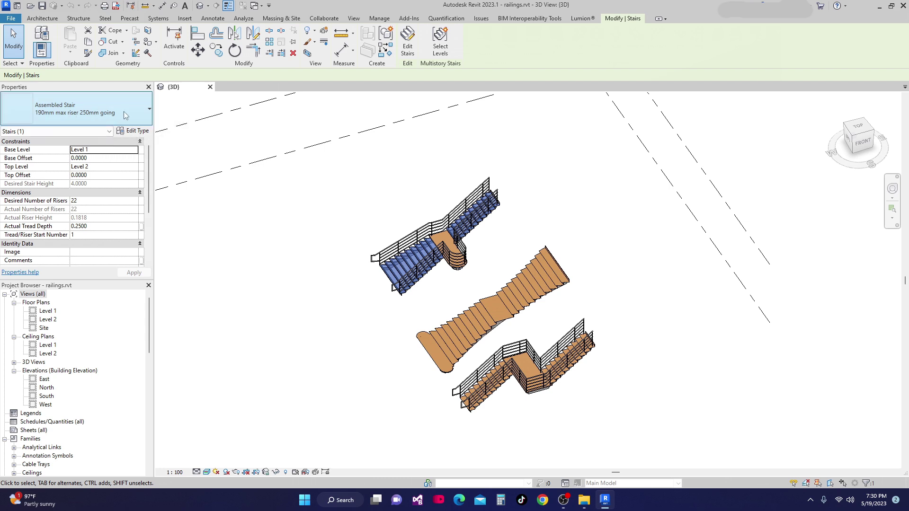
left_click(148, 113)
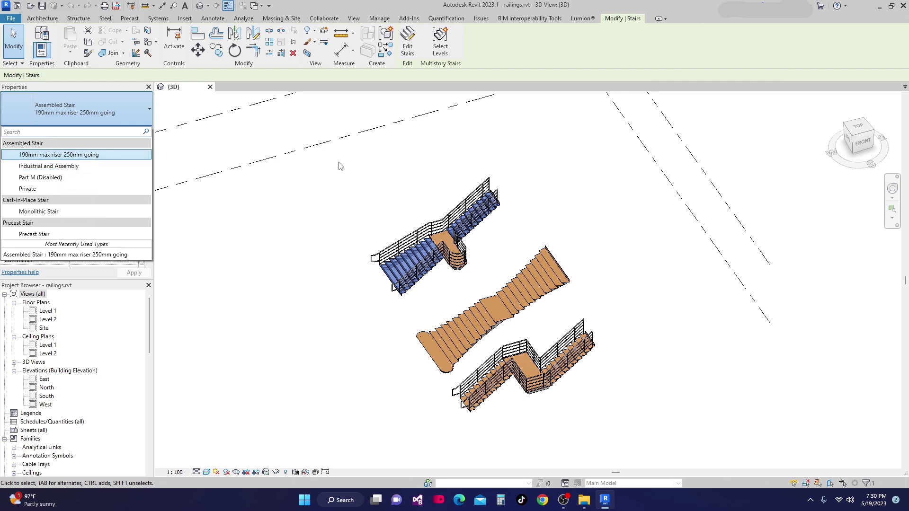
left_click(209, 168)
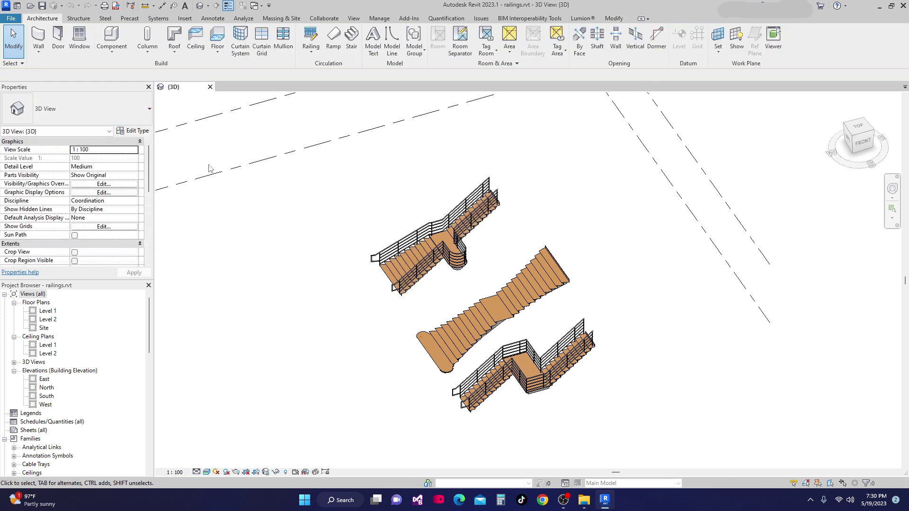
left_click(442, 239)
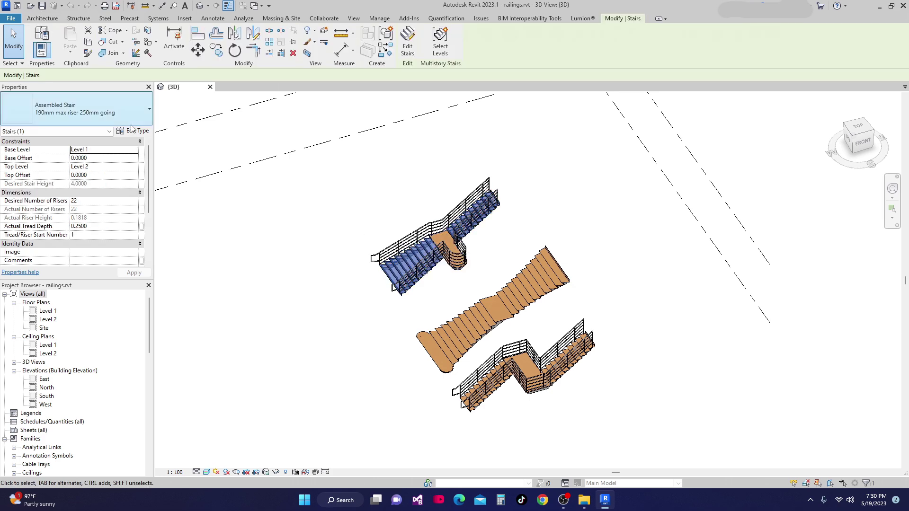
left_click(133, 133)
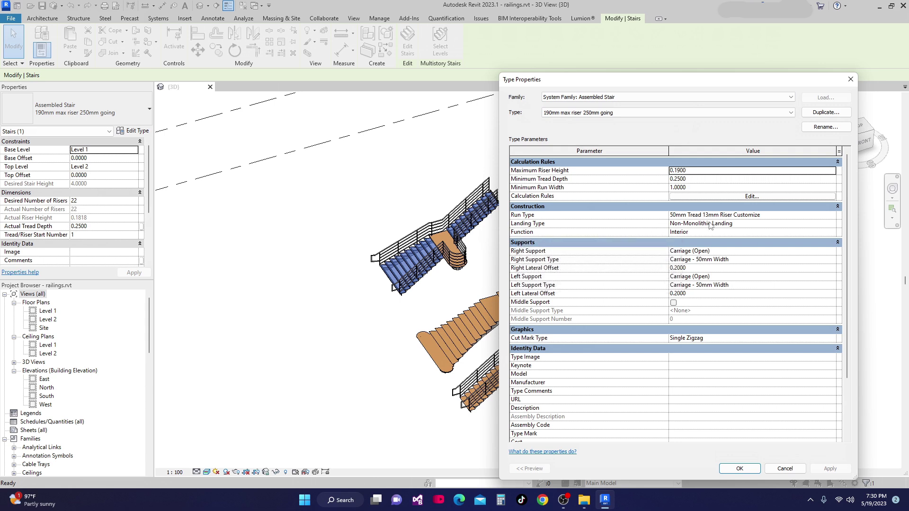
Inspect the Non-Monolithic Landing type, close both type dialogs without changes, and deselect the stair
left_click(826, 223)
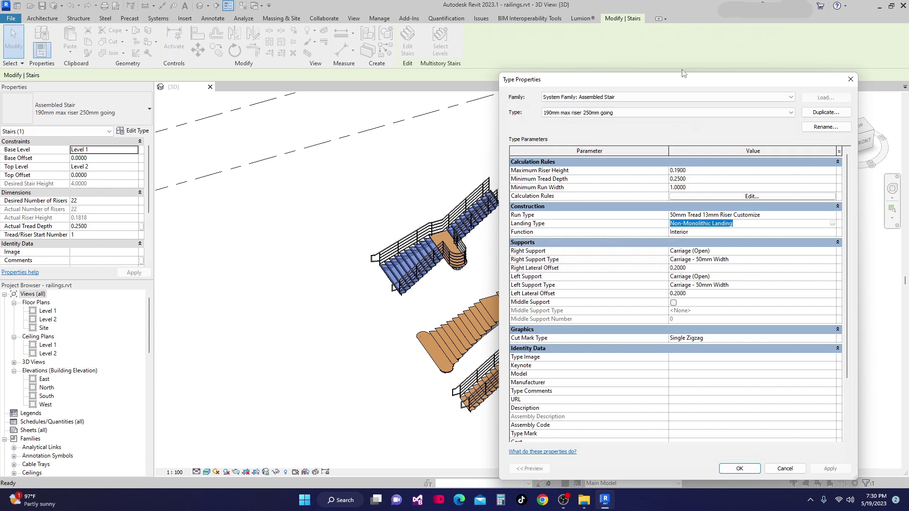
left_click_drag(677, 81, 477, 49)
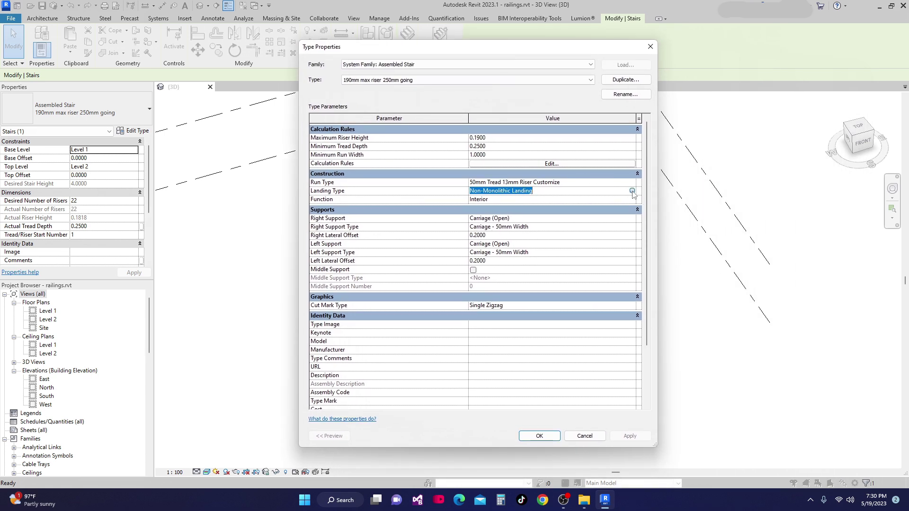
left_click(632, 191)
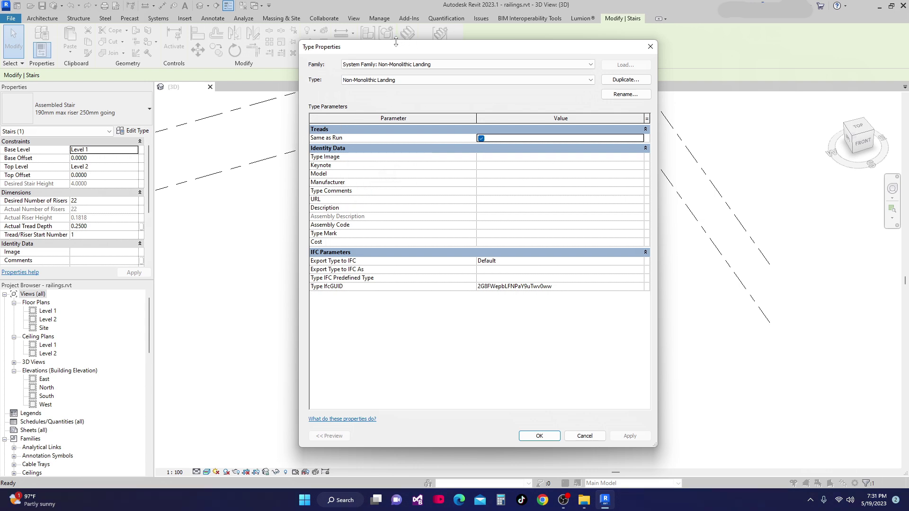
left_click(590, 80)
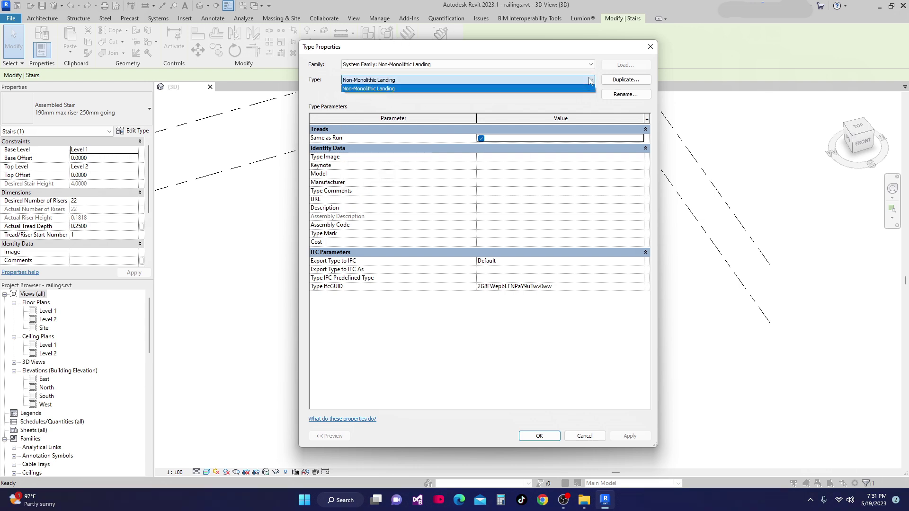
left_click(590, 80)
left_click_drag(394, 47, 332, 74)
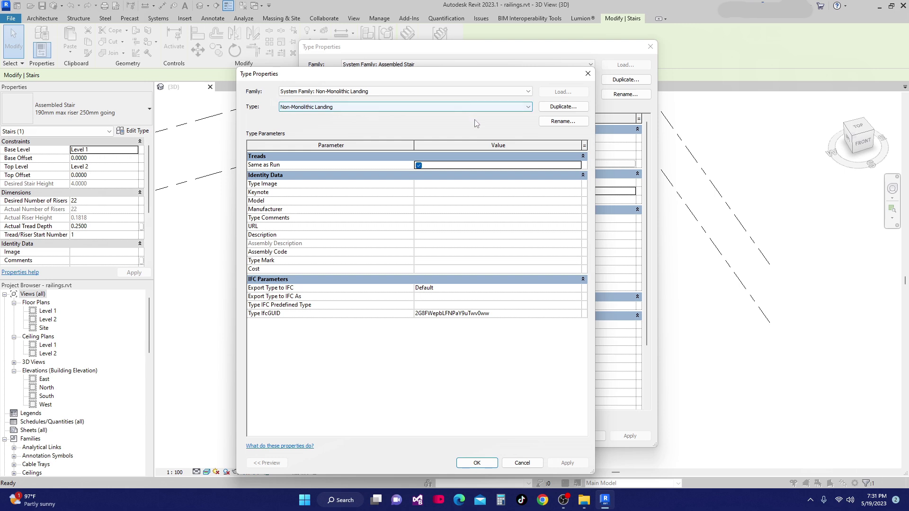
left_click(522, 463)
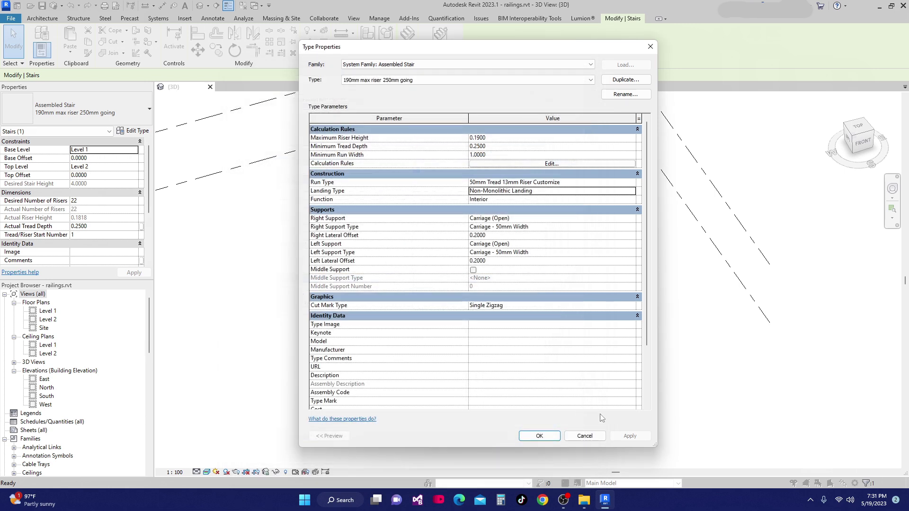
left_click(539, 436)
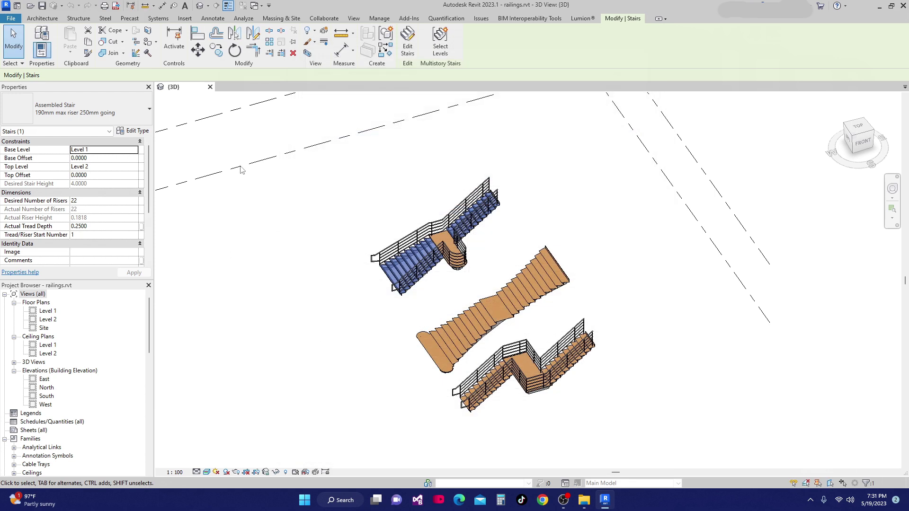
left_click(331, 178)
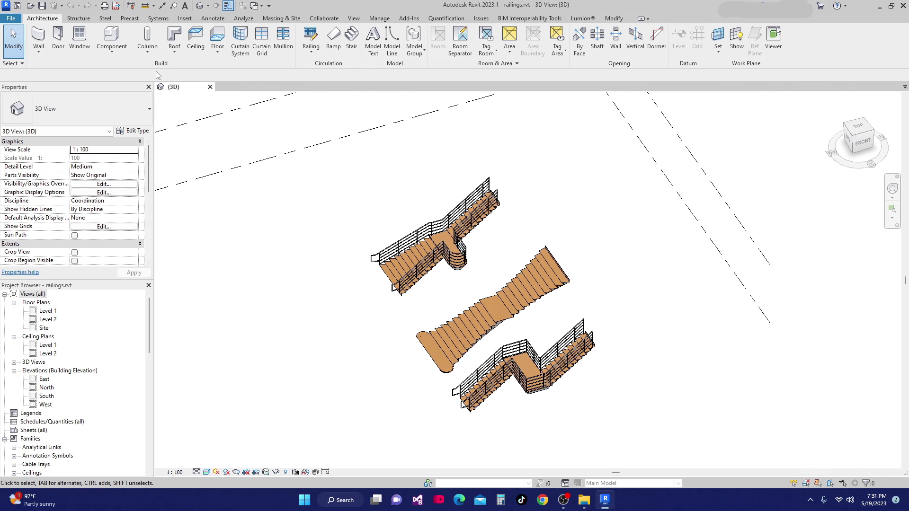
Switch to the Level 1 floor plan and frame the three stairs in plan
scroll(376, 218, "down", 2)
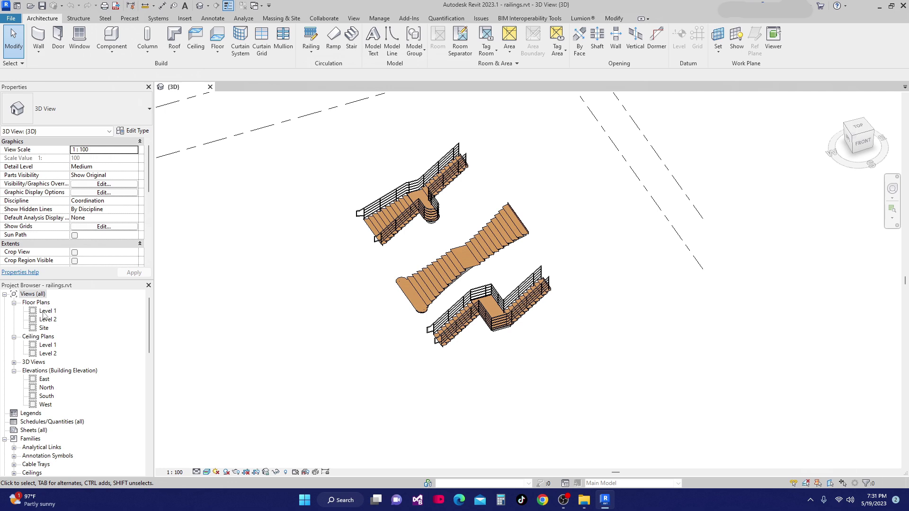
left_click(47, 311)
double_click(46, 313)
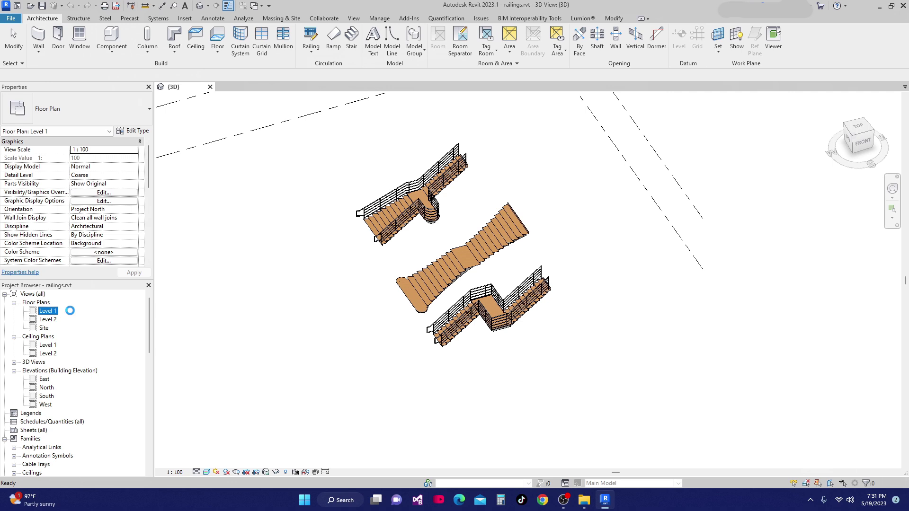
middle_click_drag(436, 368, 433, 394)
scroll(415, 286, "down", 2)
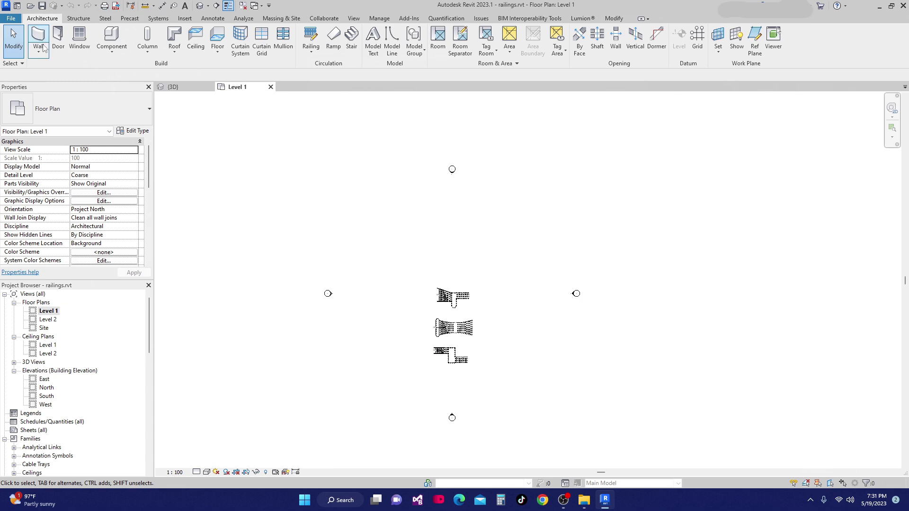
Start a new stair using the Cast-In-Place Monolithic Stair type
left_click(355, 46)
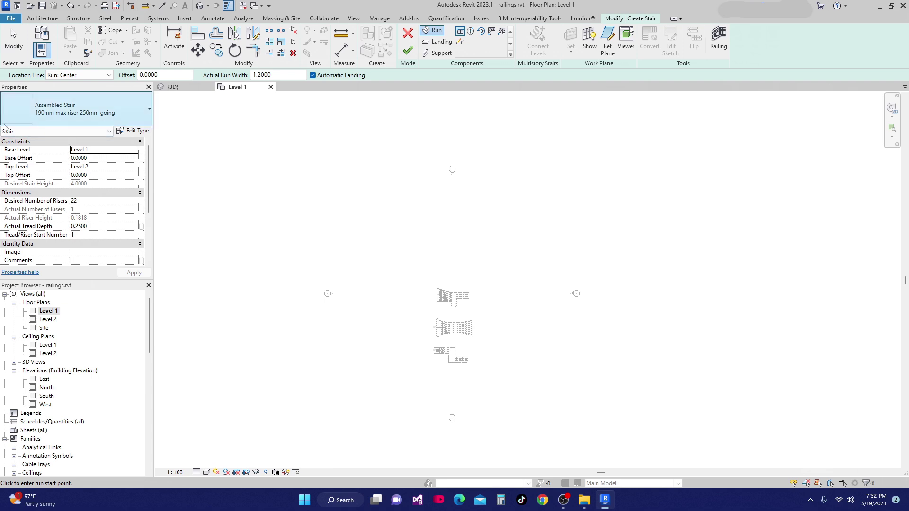
left_click(150, 110)
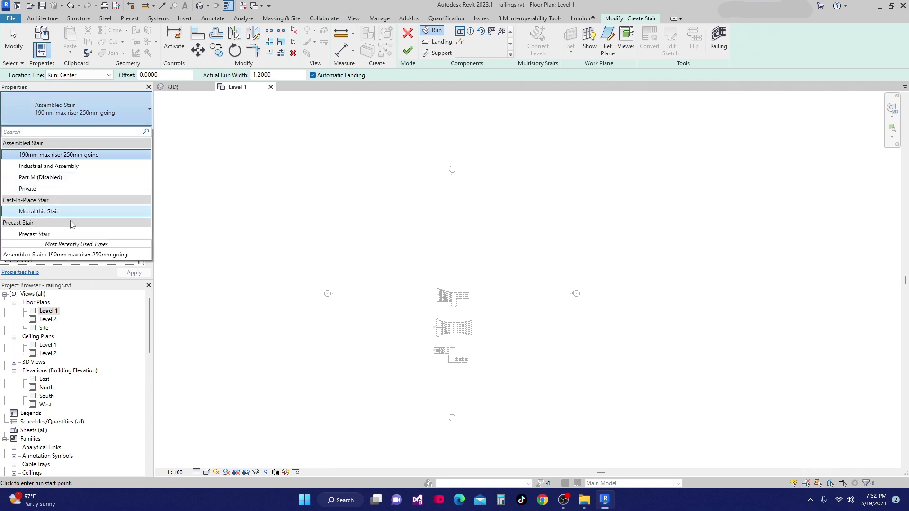
left_click(36, 213)
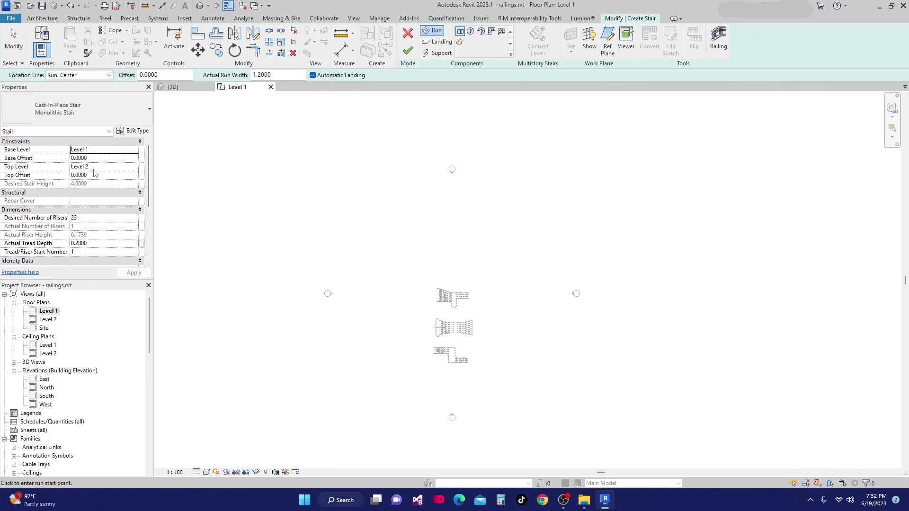
Set Desired Number of Risers to 22, dismiss the riser height warning, and edit the type
scroll(152, 174, "down", 3)
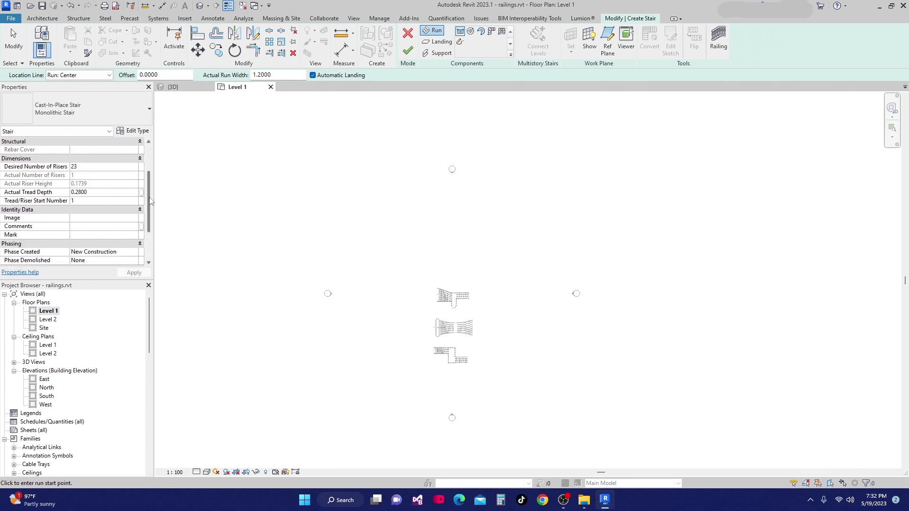
scroll(150, 193, "up", 2)
scroll(150, 194, "down", 2)
scroll(151, 194, "up", 2)
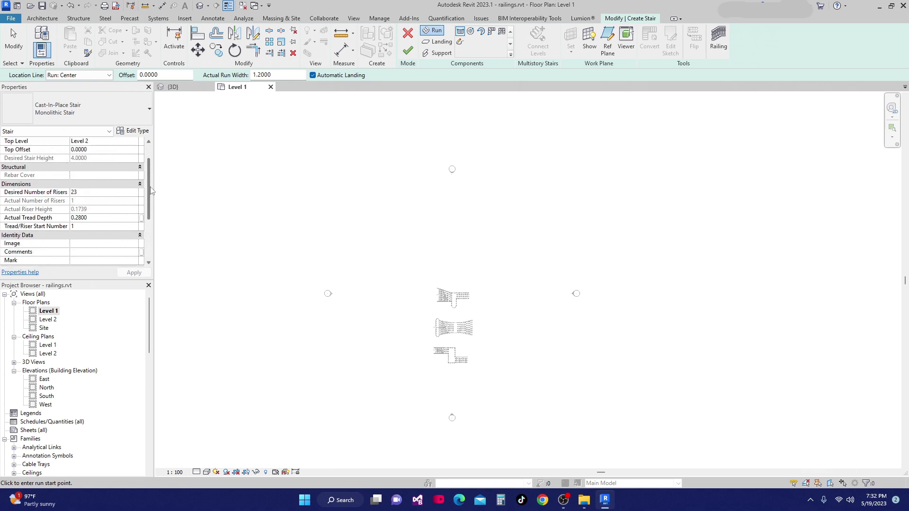
scroll(152, 194, "down", 2)
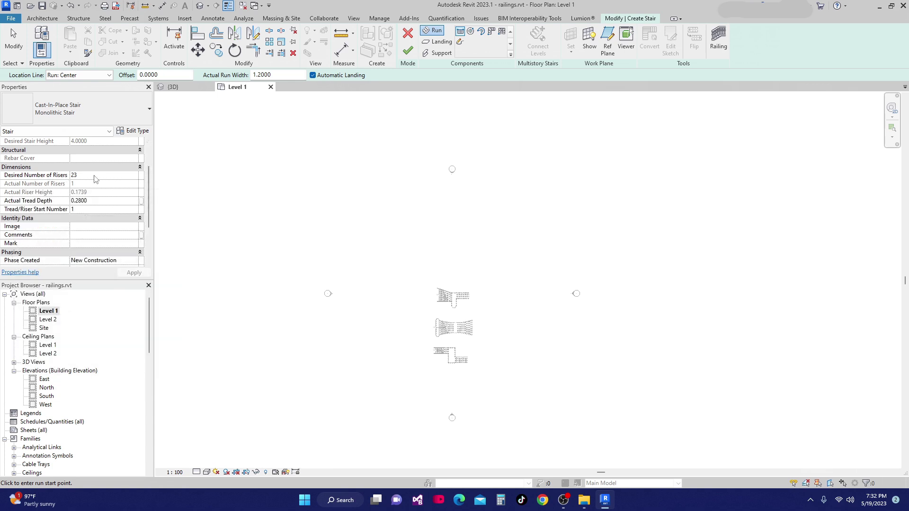
left_click(79, 176)
left_click(134, 174)
left_click(134, 178)
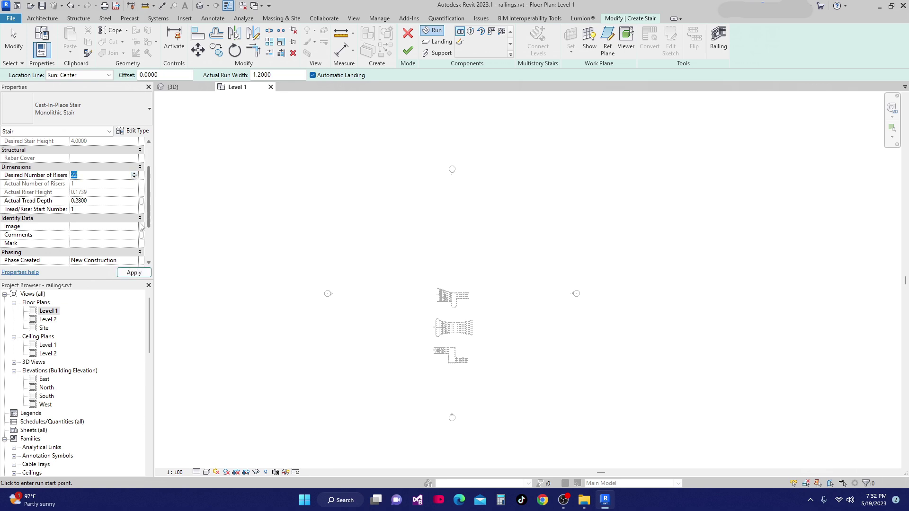
mouse_move(284, 276)
left_click(489, 279)
left_click(141, 130)
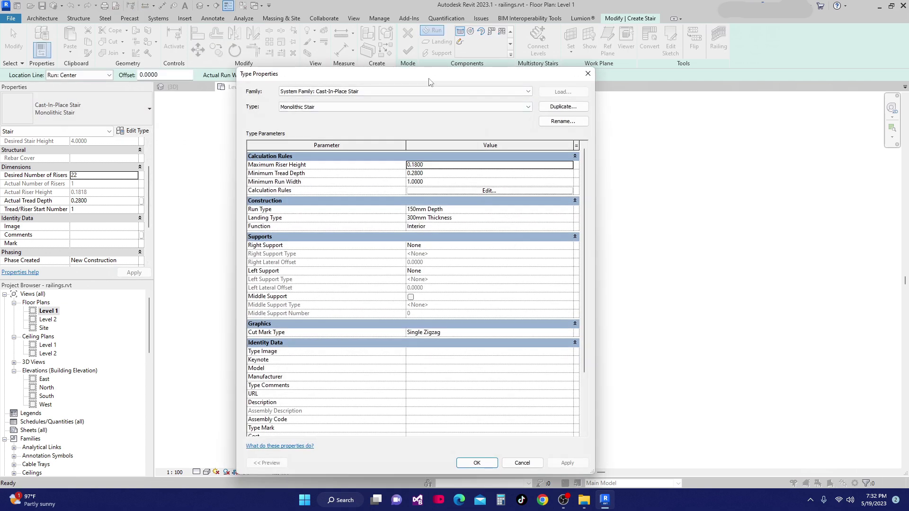
Change the Monolithic Stair's Maximum Riser Height to 0.2 and apply it
left_click_drag(429, 82, 446, 101)
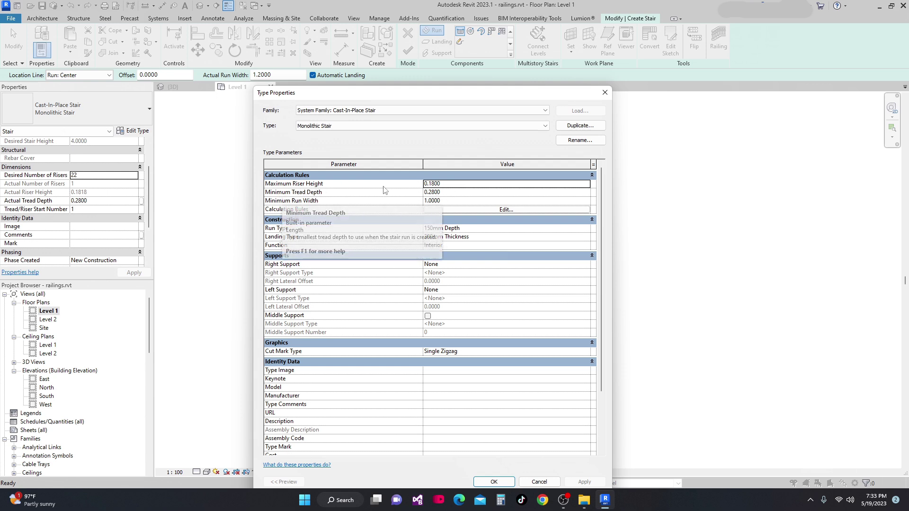
left_click(447, 184)
left_click_drag(447, 185, 435, 185)
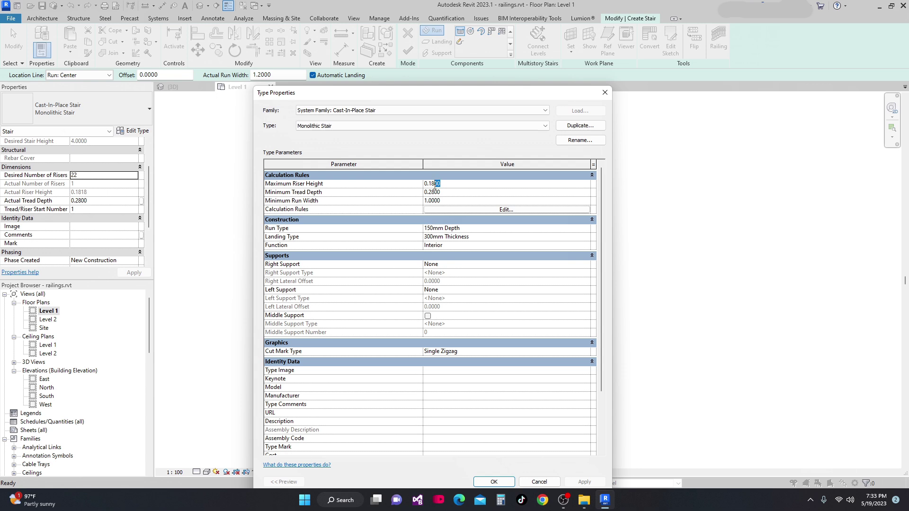
type(".2")
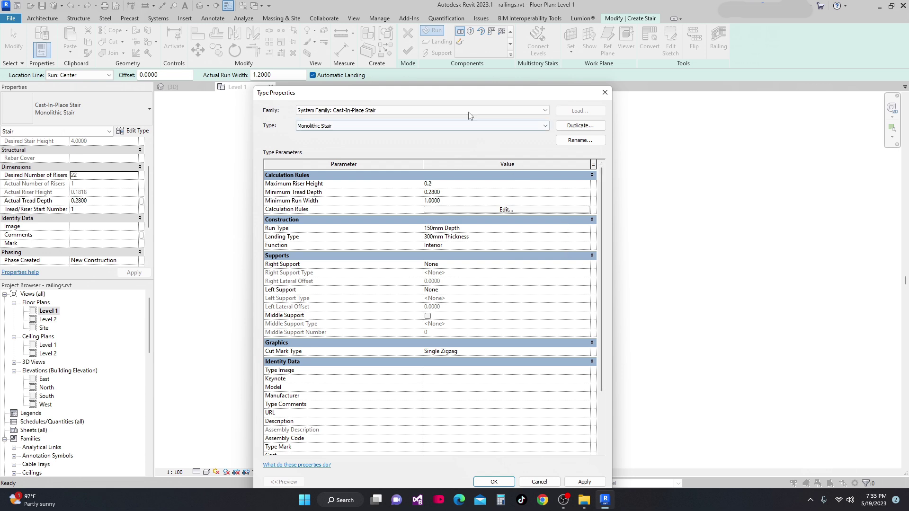
left_click_drag(466, 98, 432, 66)
left_click(550, 450)
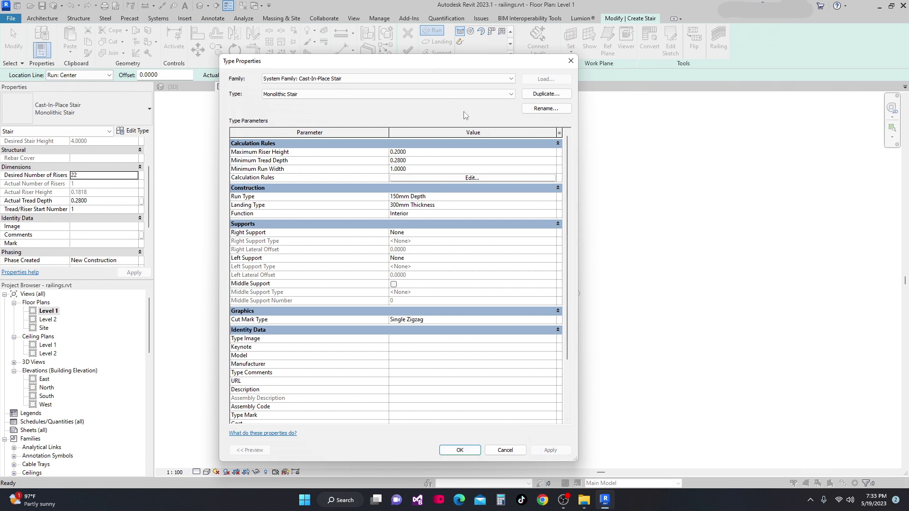
left_click_drag(406, 58, 420, 48)
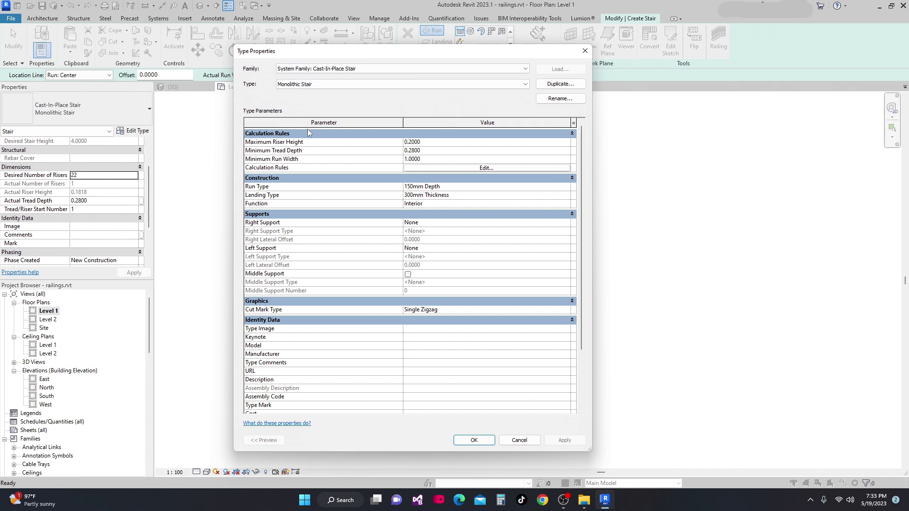
left_click_drag(419, 57, 419, 51)
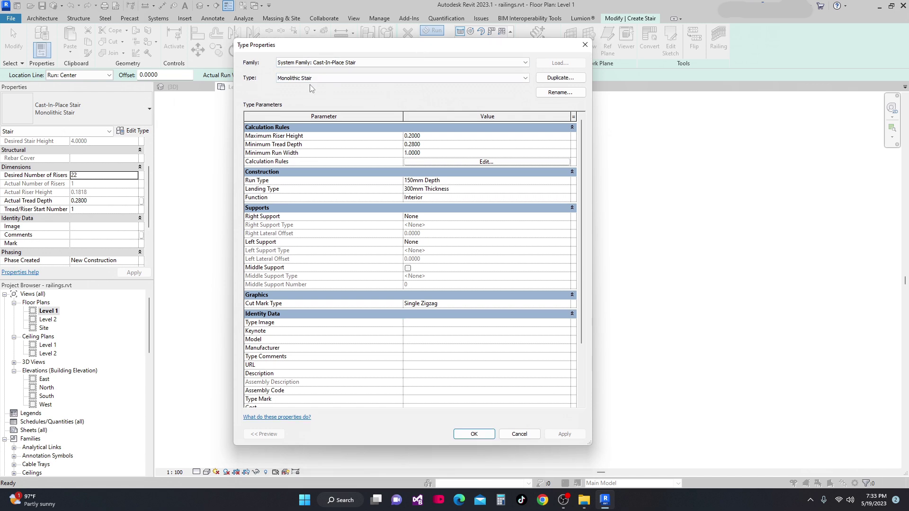
Duplicate the stair type as 'Monolithic Stair Config' and accept the type settings
left_click(562, 80)
left_click_drag(445, 143, 434, 125)
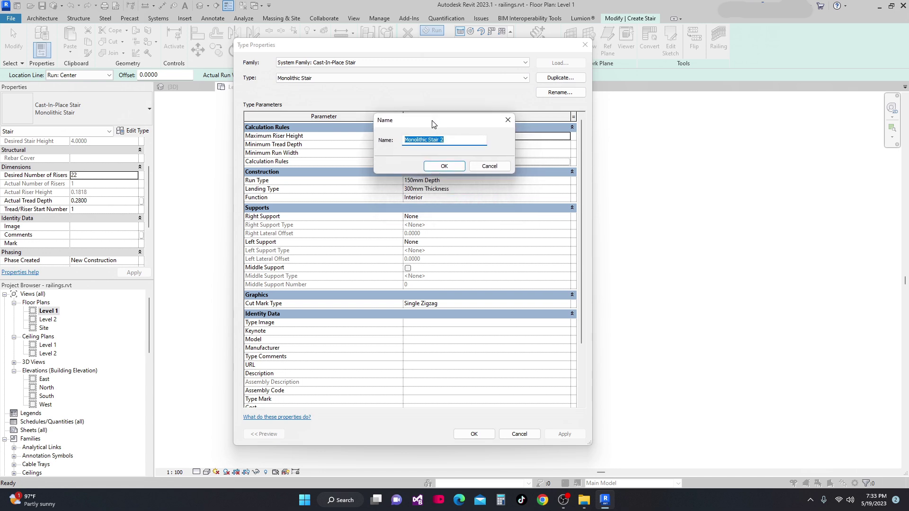
left_click(446, 140)
left_click(445, 167)
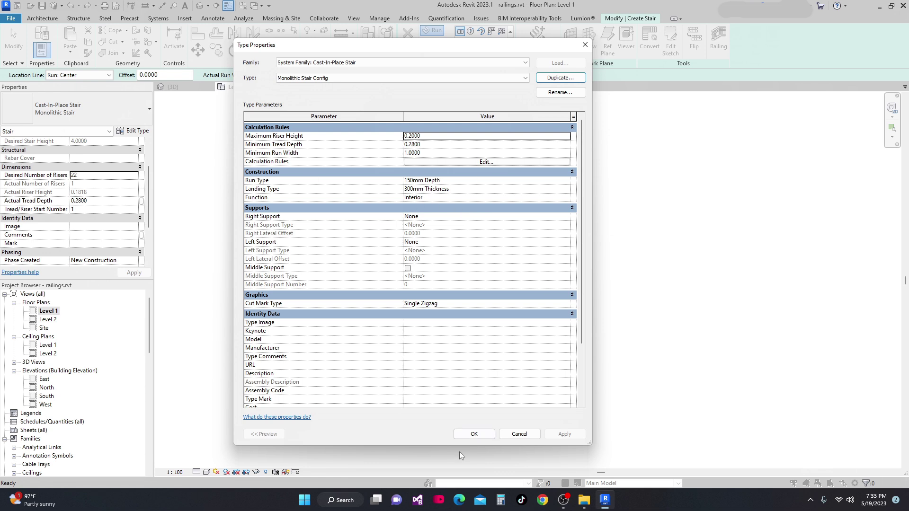
left_click(470, 435)
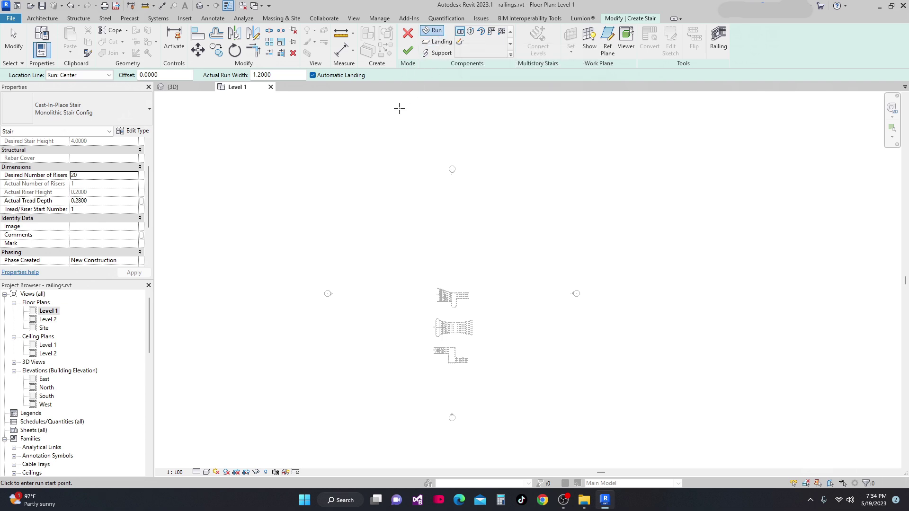
middle_click_drag(381, 187, 399, 172)
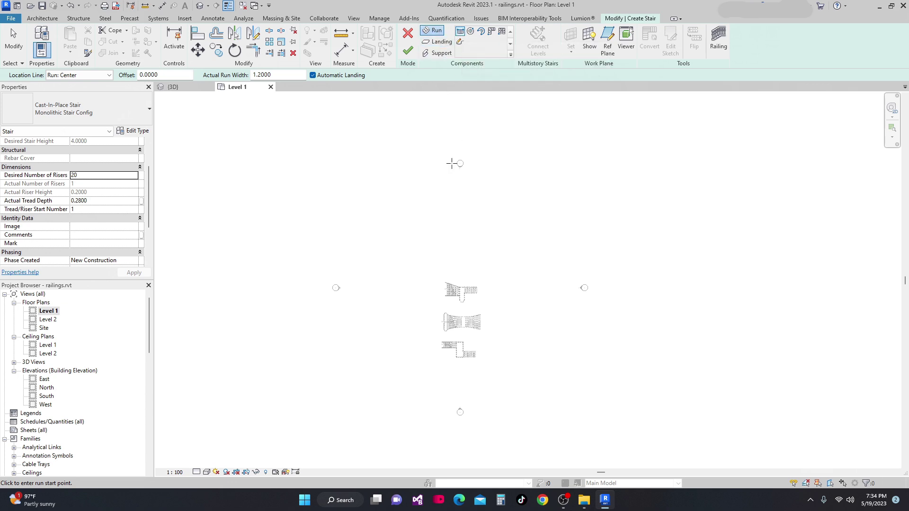
left_click(435, 236)
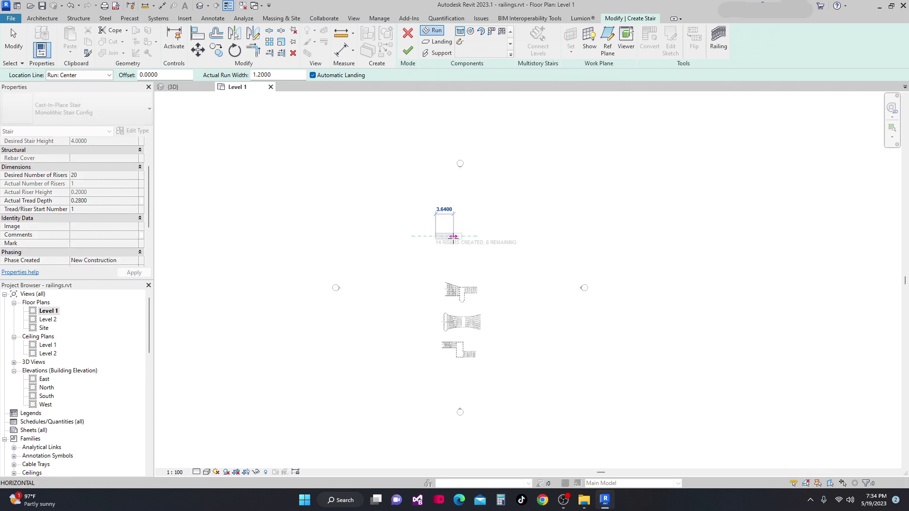
scroll(452, 238, "up", 5)
scroll(450, 236, "up", 3)
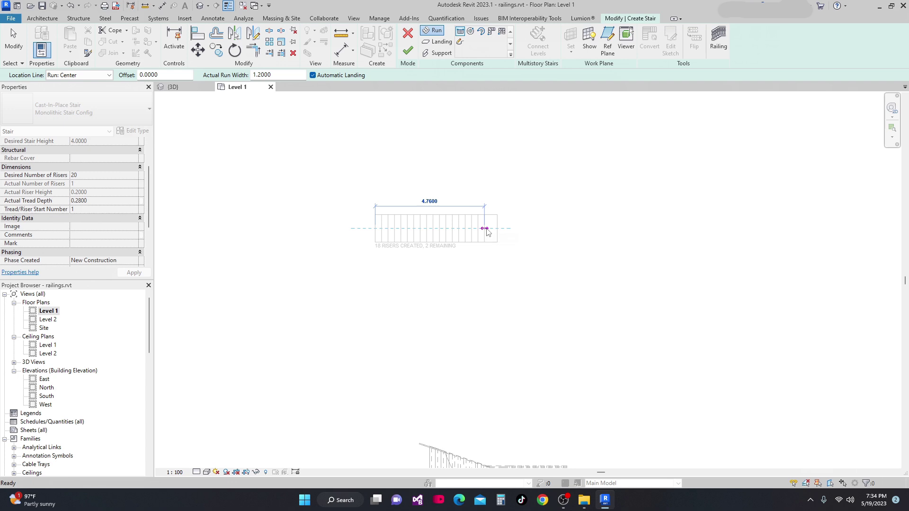
key("Escape")
left_click(134, 173)
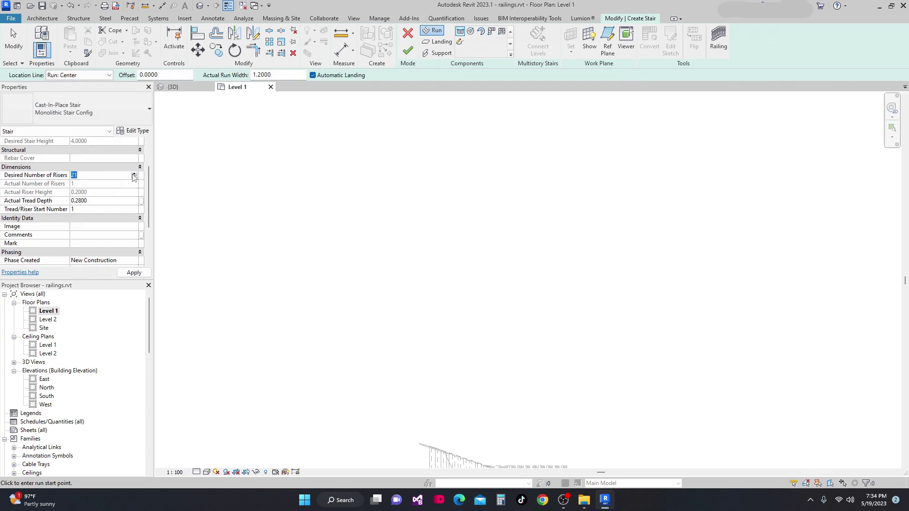
Sketch a 22-riser stair as two straight 11-riser runs separated by a landing
left_click(134, 173)
left_click(408, 221)
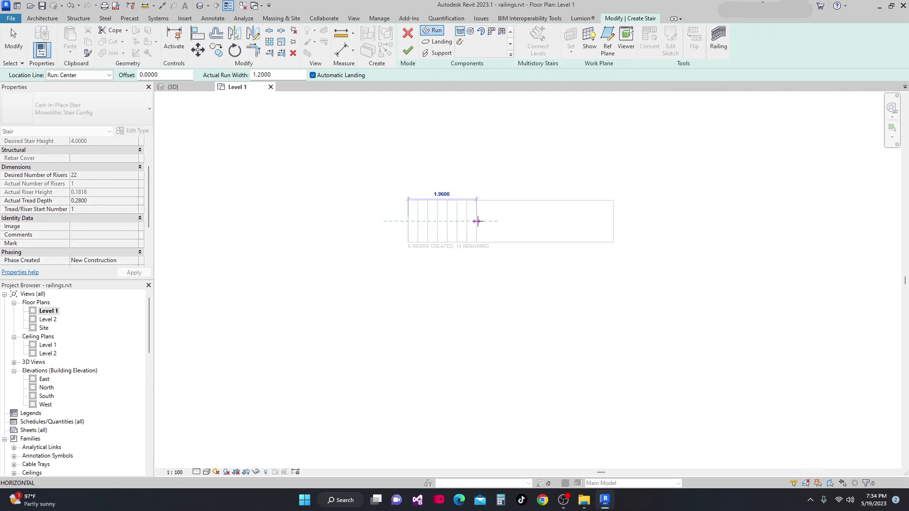
scroll(481, 221, "up", 1)
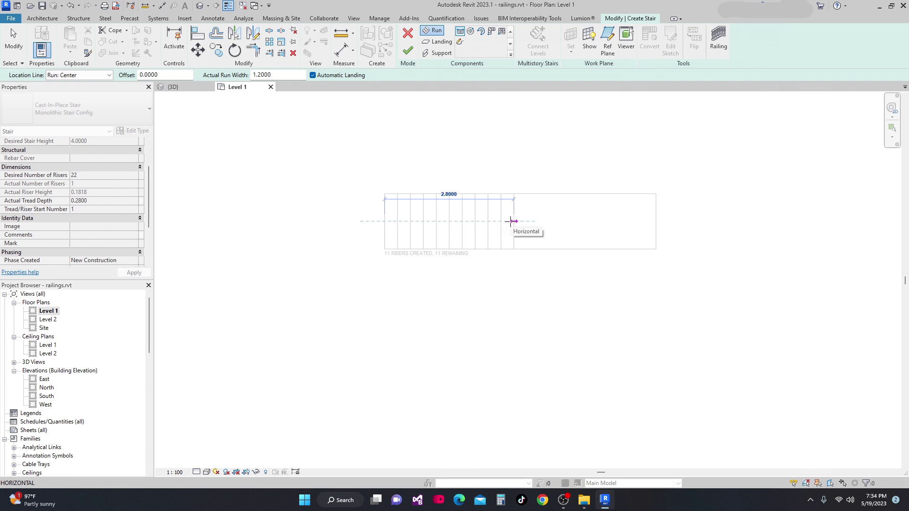
left_click(511, 221)
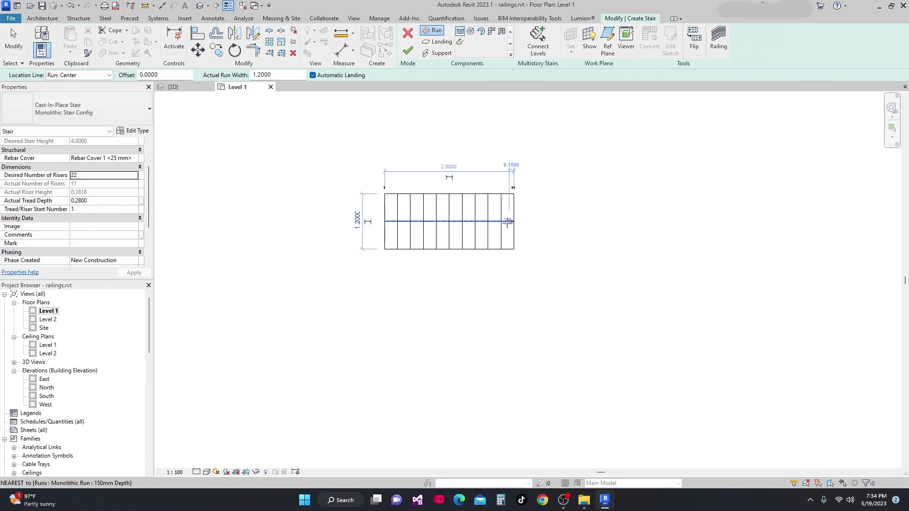
left_click(559, 221)
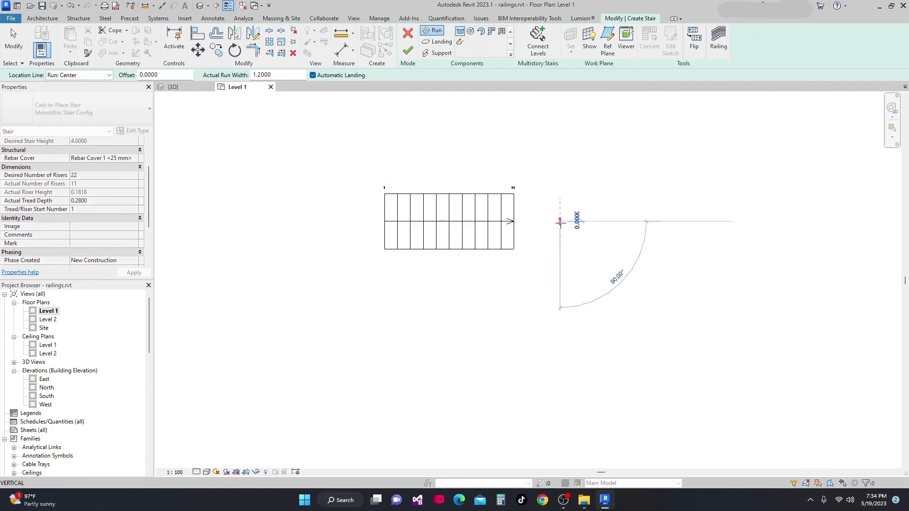
left_click(711, 221)
key("Escape")
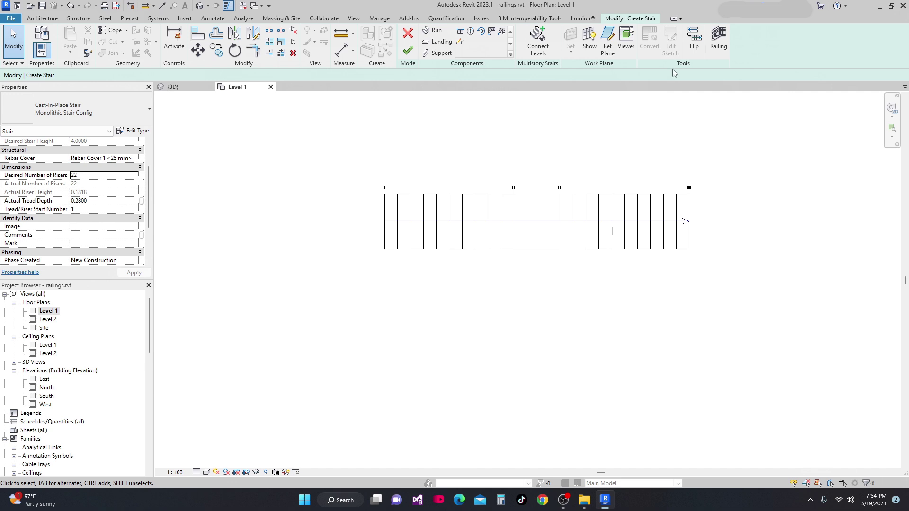
left_click(718, 42)
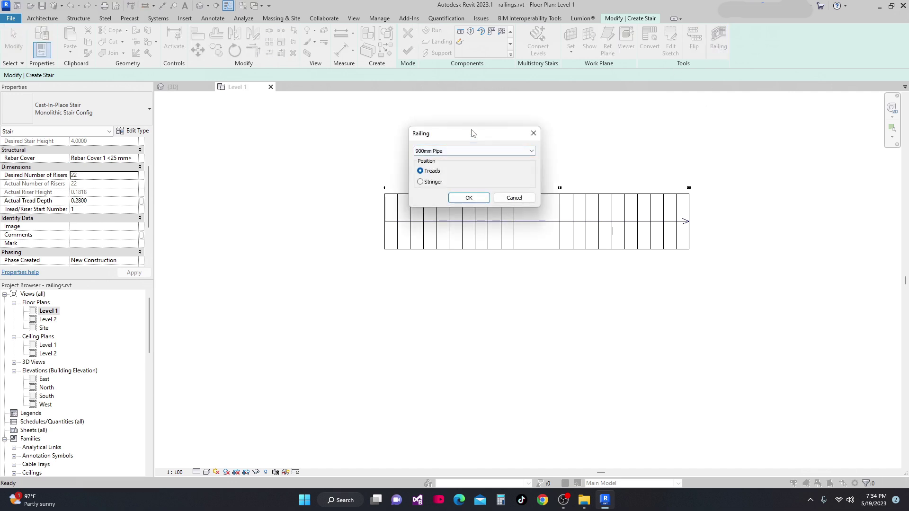
Keep 900mm Pipe railings placed on the treads and finish creating the stair
left_click_drag(471, 133, 432, 133)
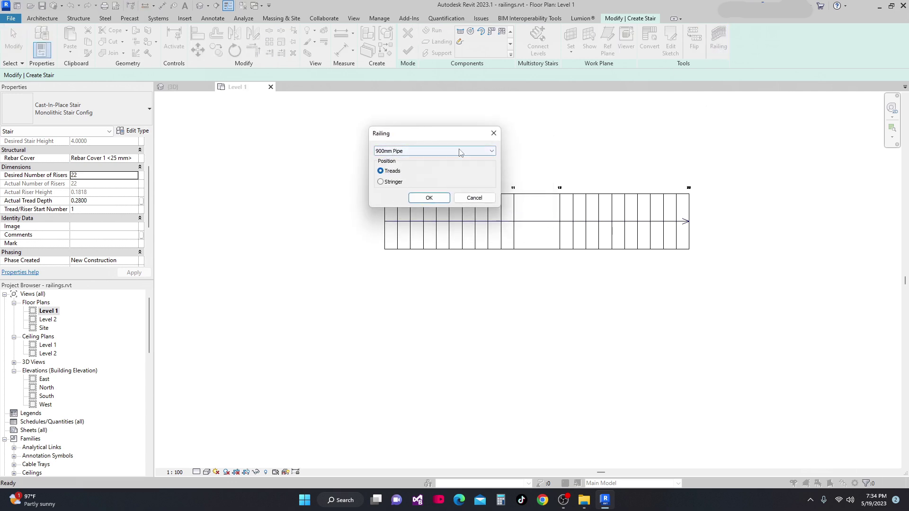
left_click(494, 152)
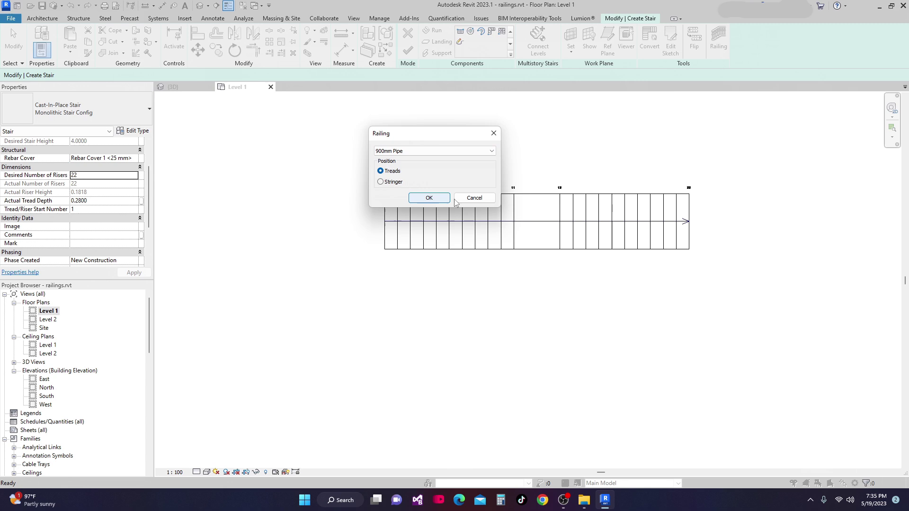
left_click(428, 198)
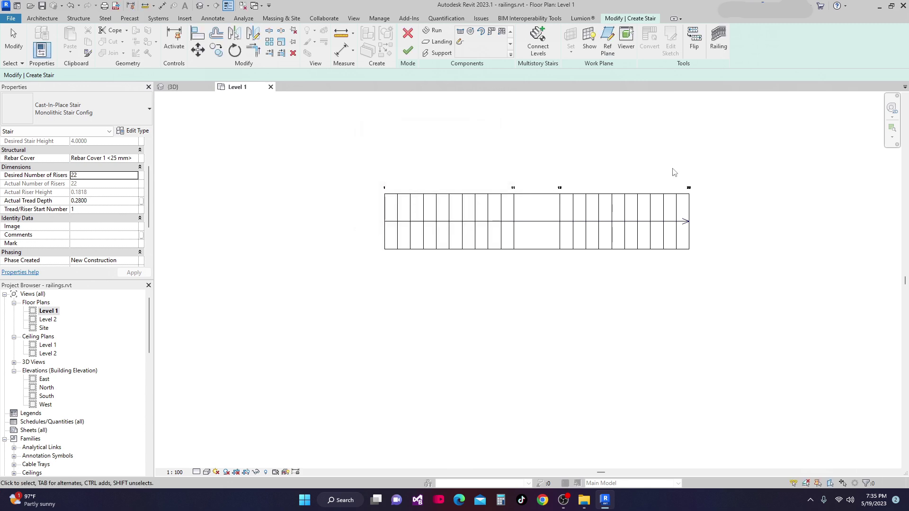
left_click(406, 53)
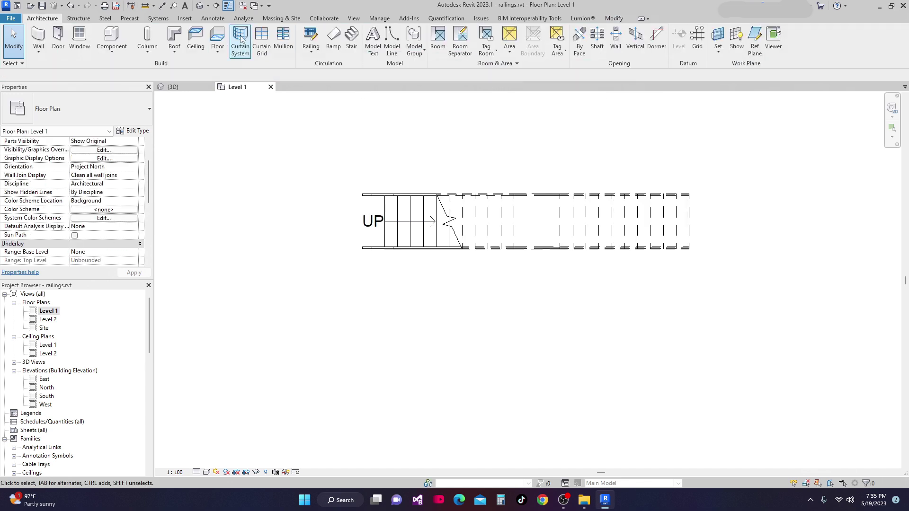
In the {3D} view, orbit and zoom around the new Monolithic Stair Config stair and select it
left_click(173, 87)
middle_click_drag(418, 300, 464, 240, "shift")
scroll(461, 243, "up", 4)
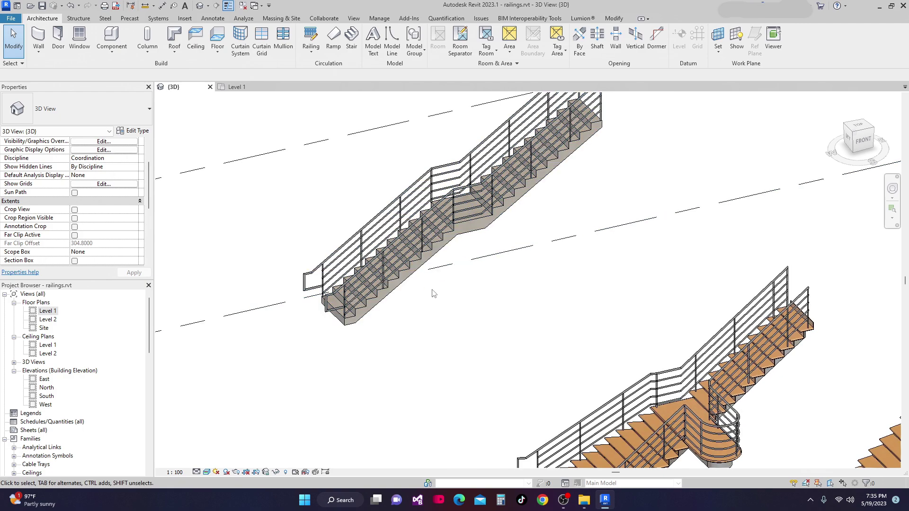
scroll(432, 285, "up", 3)
scroll(485, 344, "down", 2)
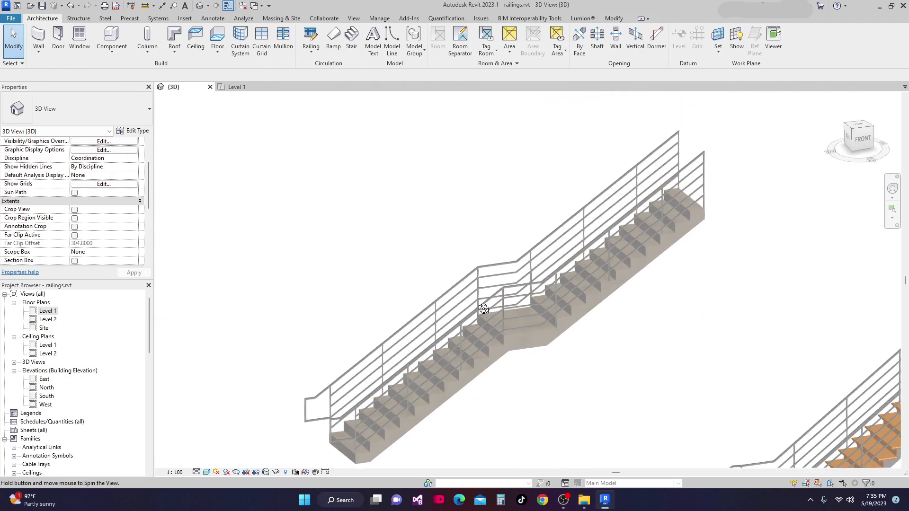
middle_click_drag(485, 344, 437, 311, "shift")
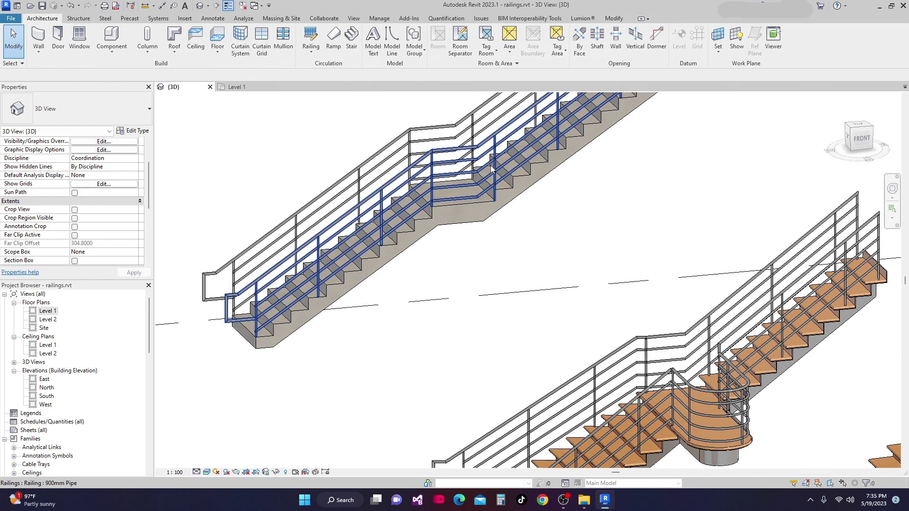
left_click(436, 221)
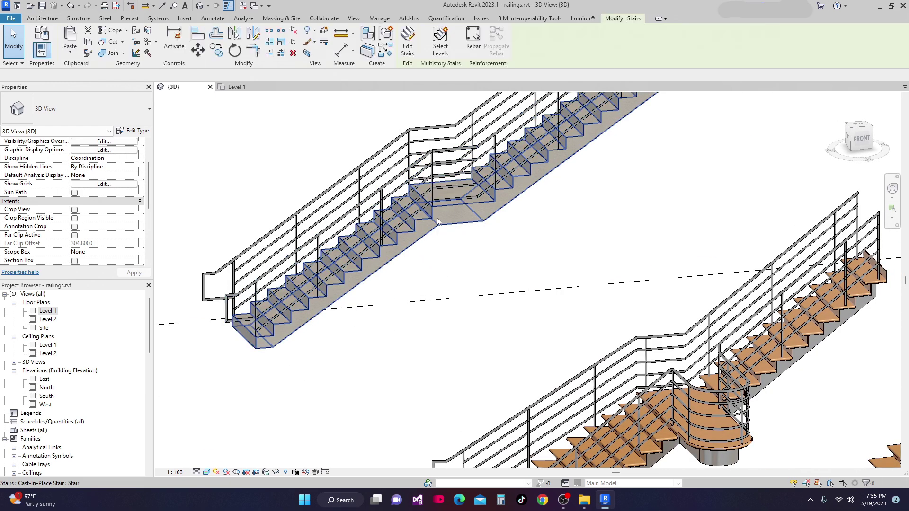
scroll(434, 217, "down", 3)
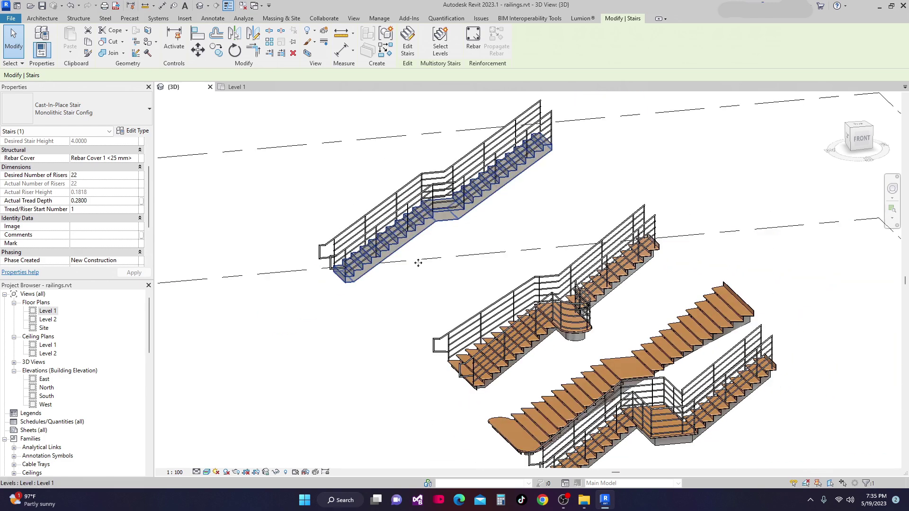
middle_click_drag(405, 287, 440, 284, "shift")
scroll(428, 232, "up", 2)
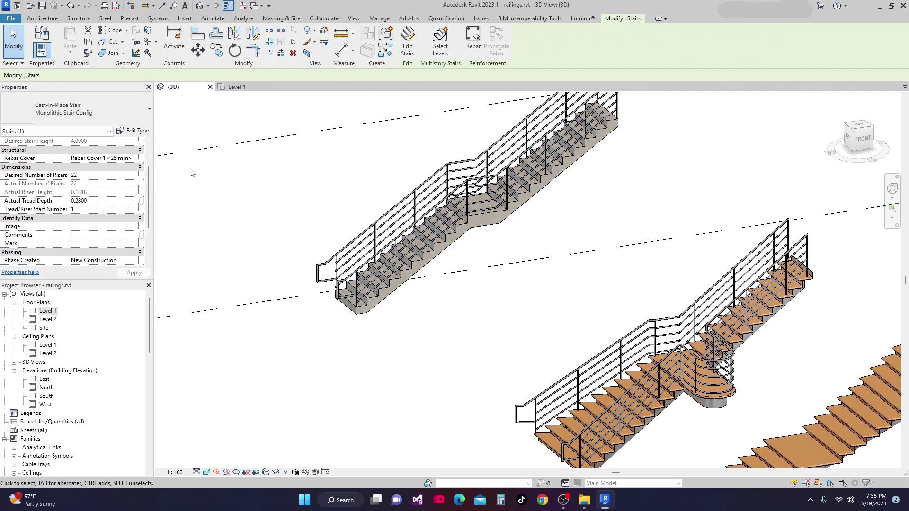
From the stair's type properties, open the 150mm Depth Monolithic Run type's own settings
left_click(137, 131)
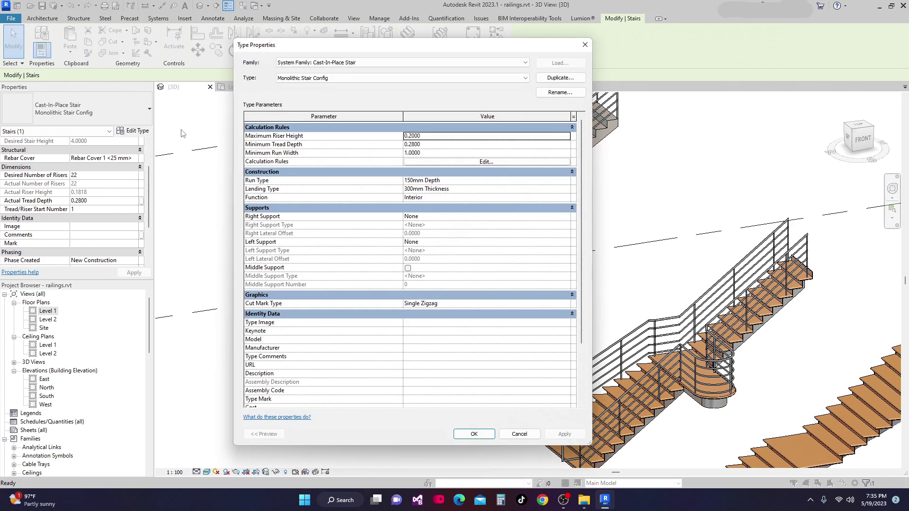
left_click_drag(388, 48, 329, 12)
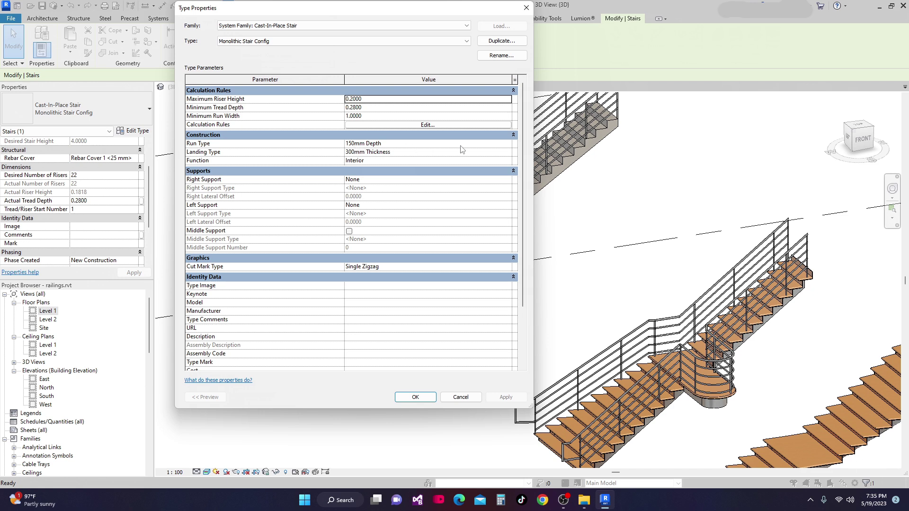
left_click_drag(409, 13, 253, 40)
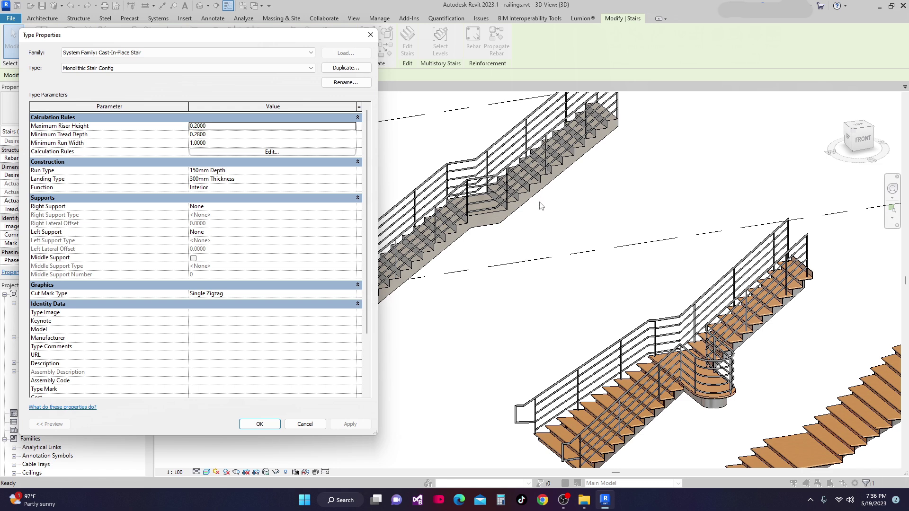
left_click_drag(206, 39, 218, 45)
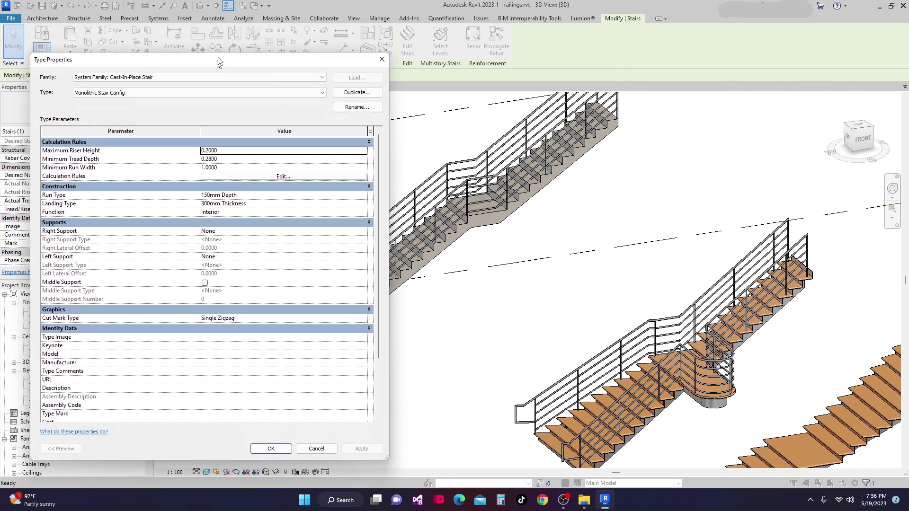
left_click(360, 177)
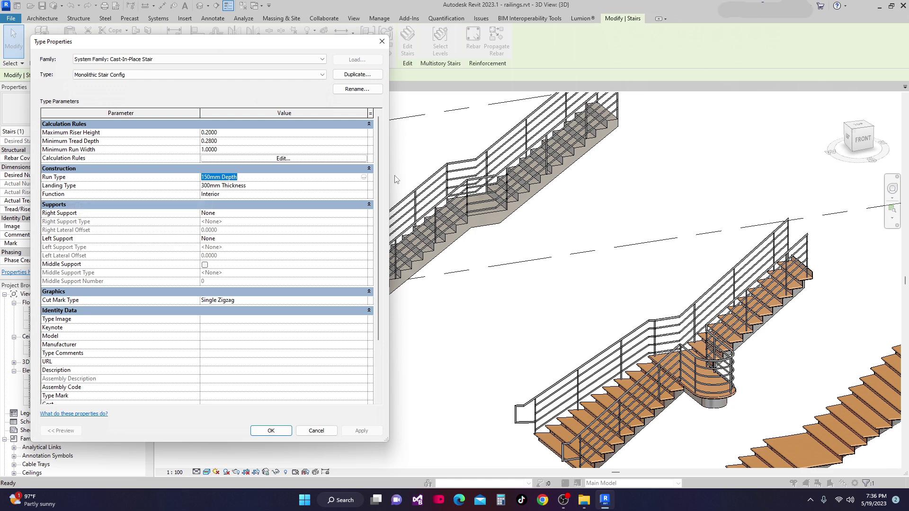
left_click(363, 177)
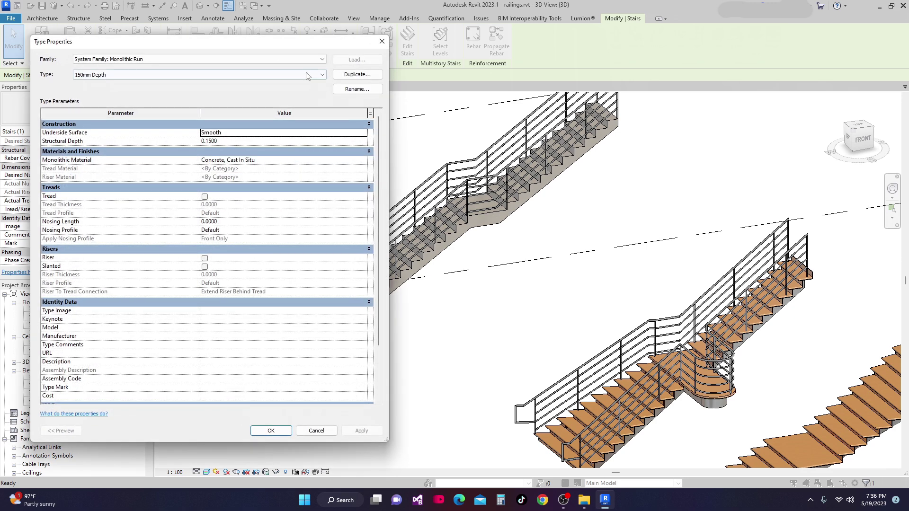
Apply a Structural Depth of 0 to the run, then restore and apply 0.1500
left_click_drag(219, 44, 242, 37)
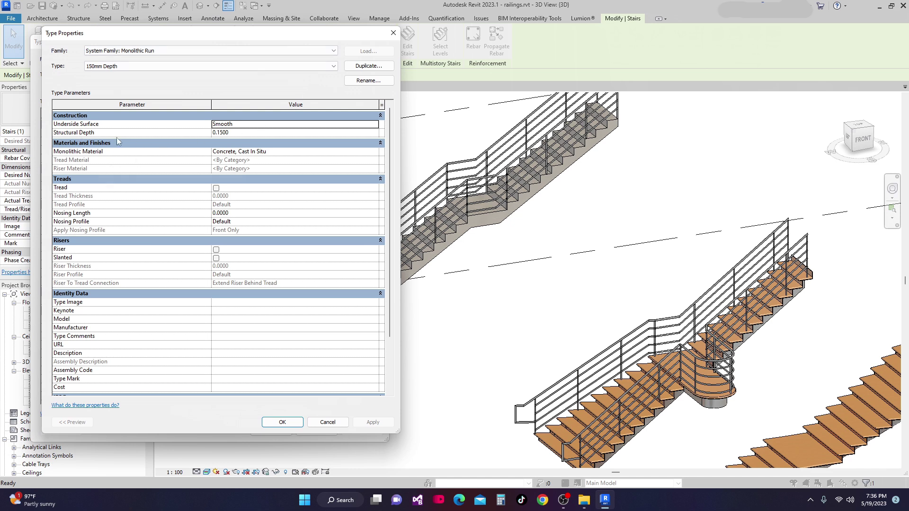
left_click(237, 135)
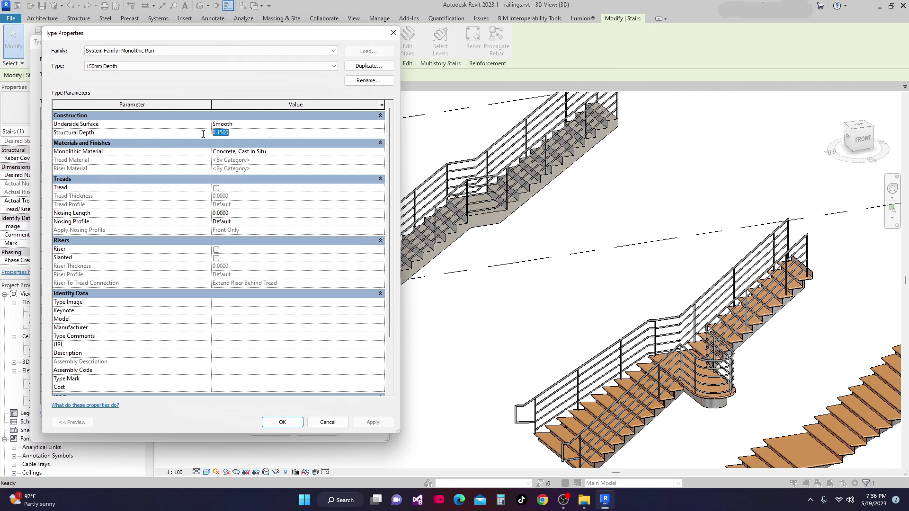
type("0")
left_click(378, 422)
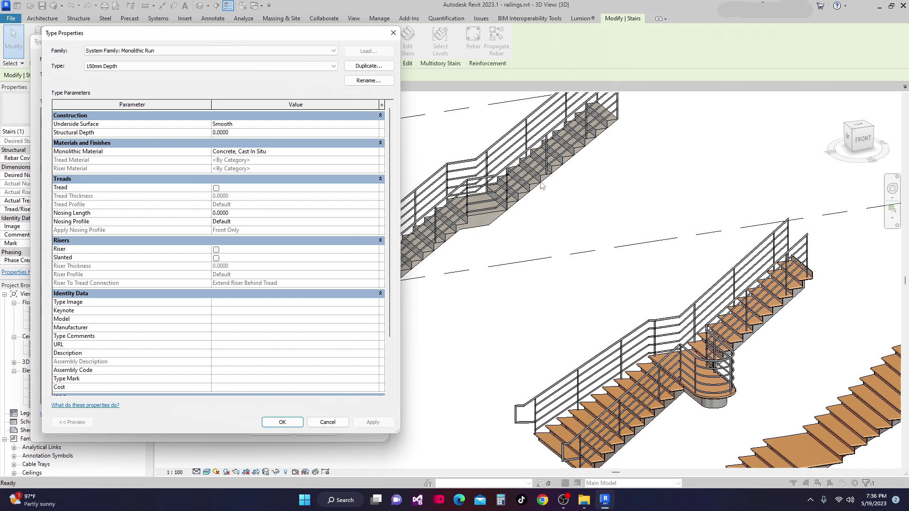
left_click(240, 134)
key("BackSpace")
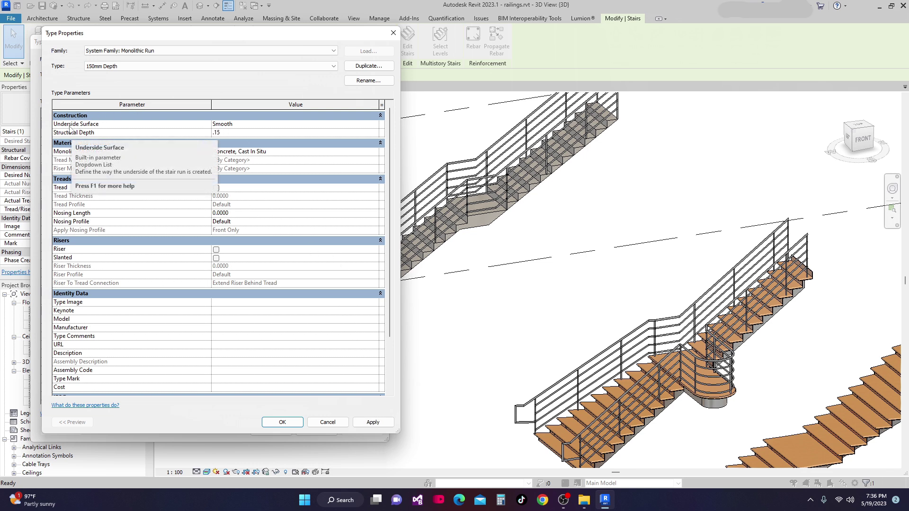
key("Return")
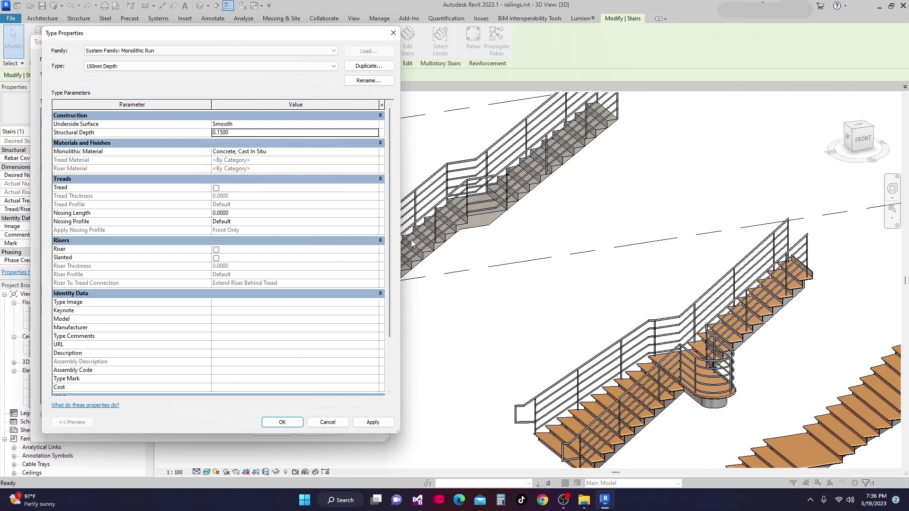
left_click(382, 425)
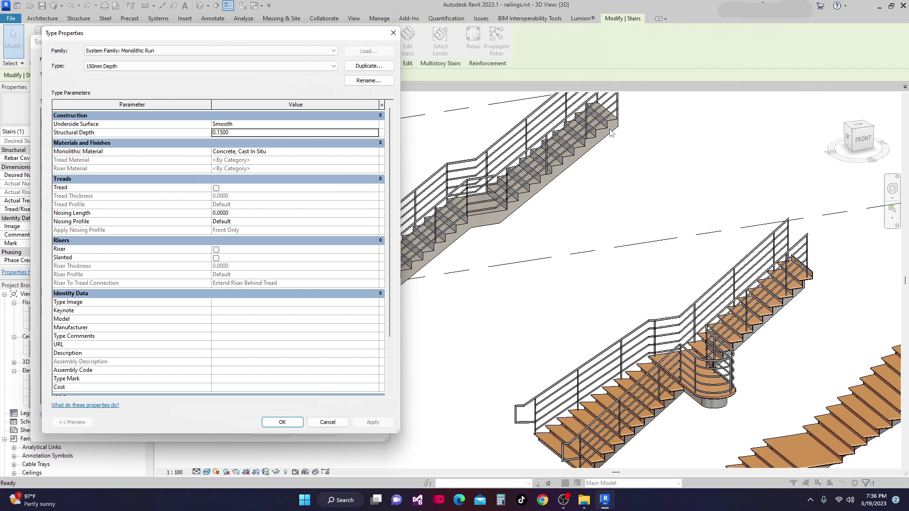
Change the run's Underside Surface from Smooth to Stepped, apply it, and confirm
left_click(374, 126)
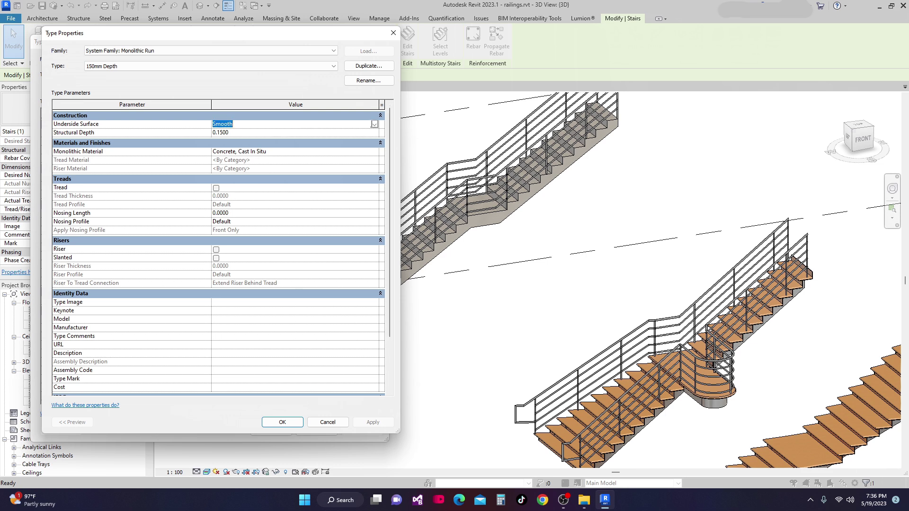
left_click(374, 124)
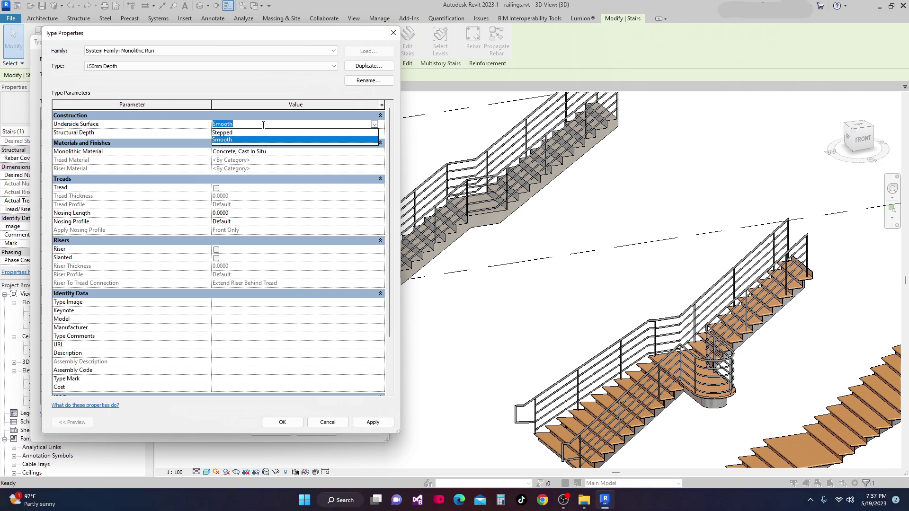
left_click(251, 96)
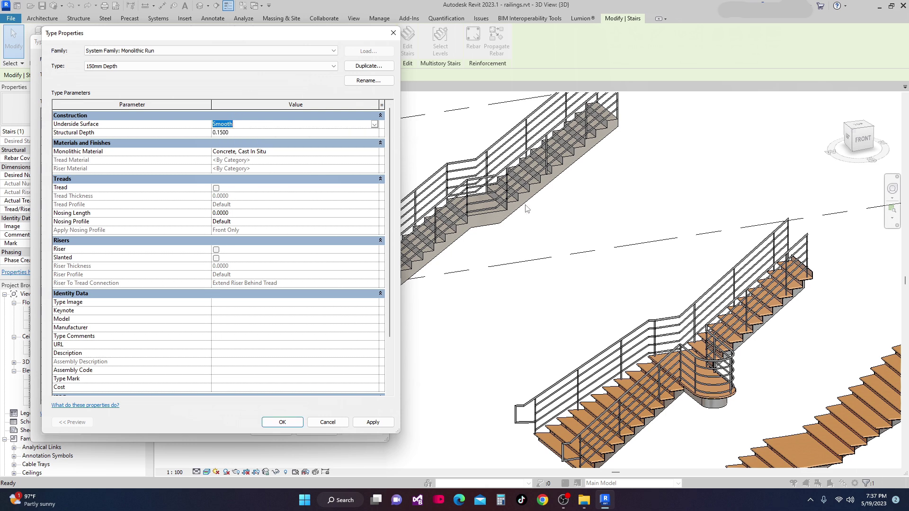
left_click(374, 125)
left_click(221, 132)
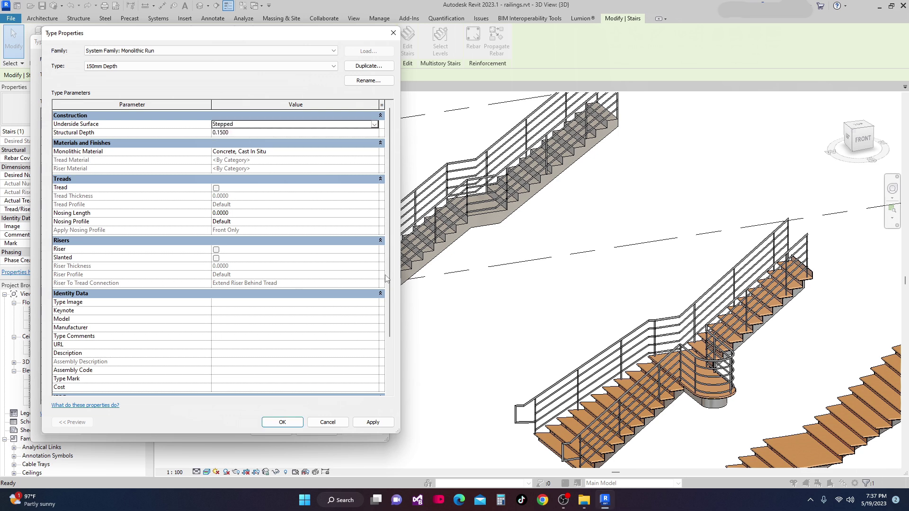
left_click(372, 422)
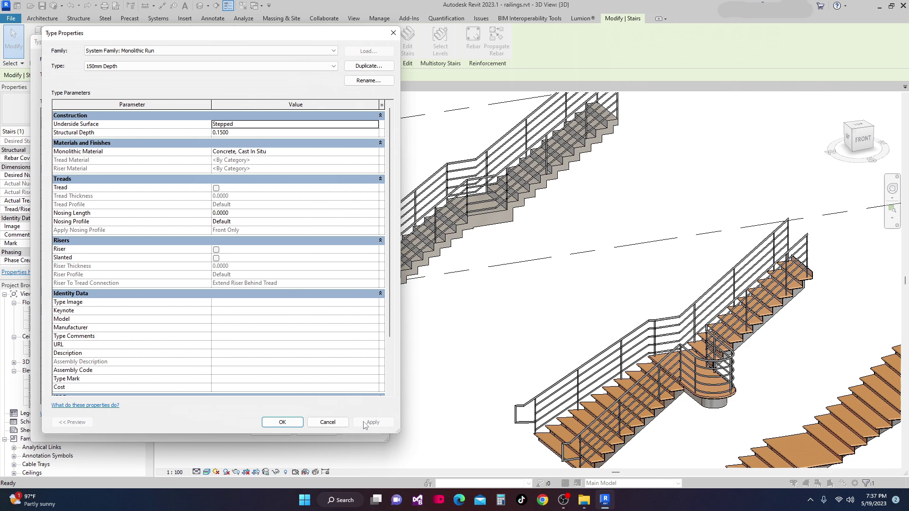
left_click(282, 423)
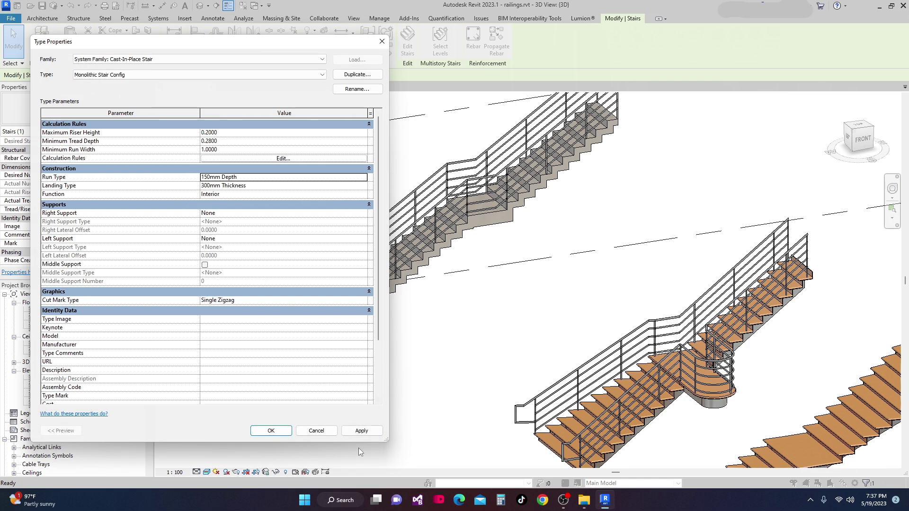
Close the stair type properties and orbit the 3D view to inspect the stepped concrete underside
left_click(270, 431)
middle_click_drag(439, 419, 454, 445)
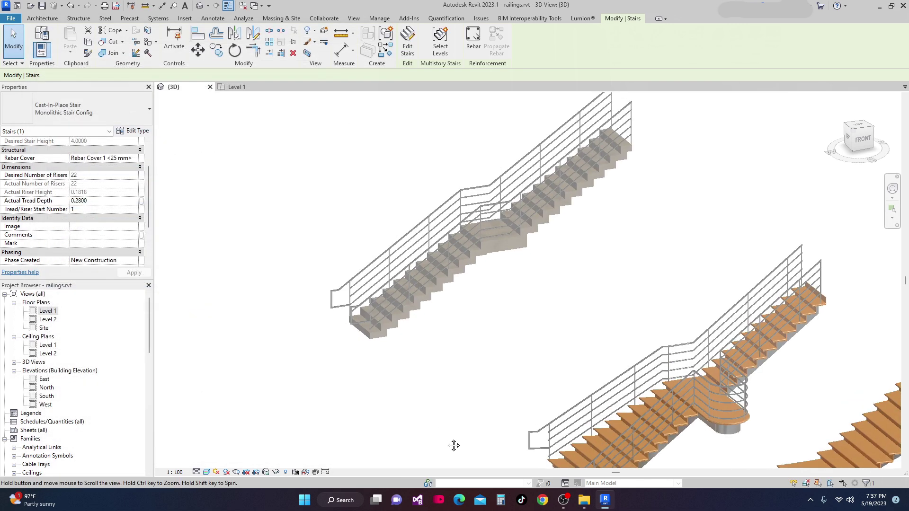
scroll(461, 440, "up", 4)
scroll(521, 331, "up", 3)
middle_click_drag(593, 291, 608, 211, "shift")
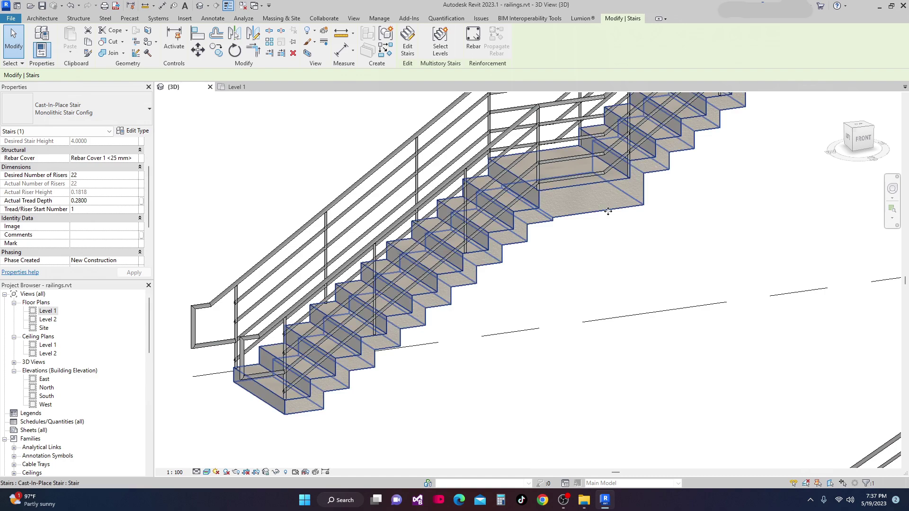
scroll(546, 290, "down", 5)
middle_click_drag(502, 286, 444, 309, "shift")
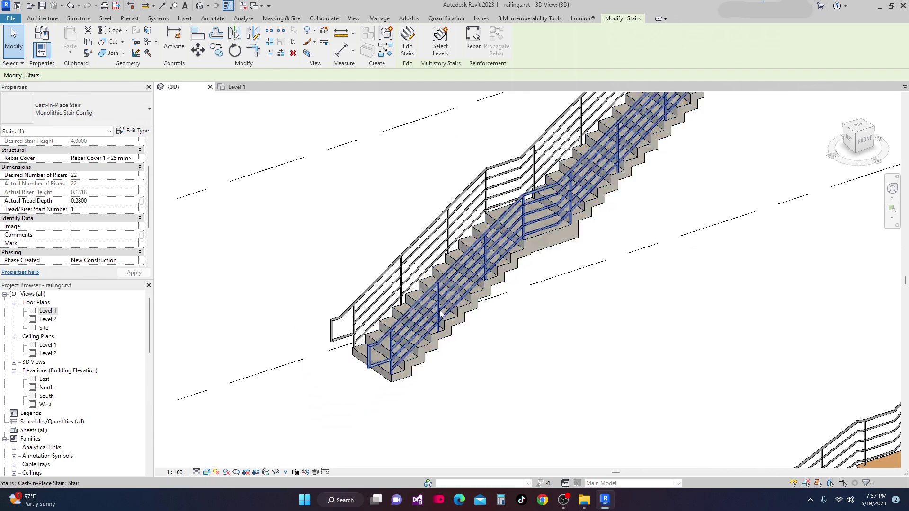
scroll(519, 359, "up", 2)
middle_click_drag(488, 331, 453, 267, "shift")
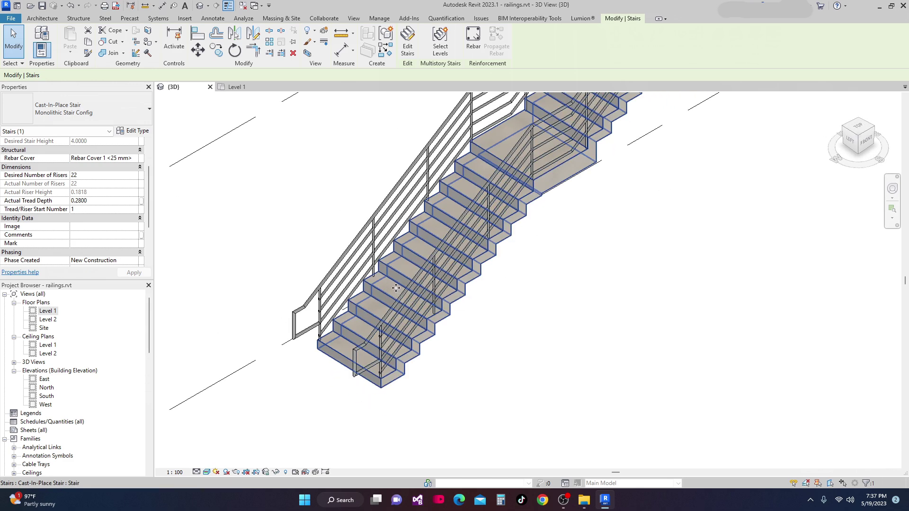
scroll(512, 291, "down", 2)
scroll(497, 246, "up", 1)
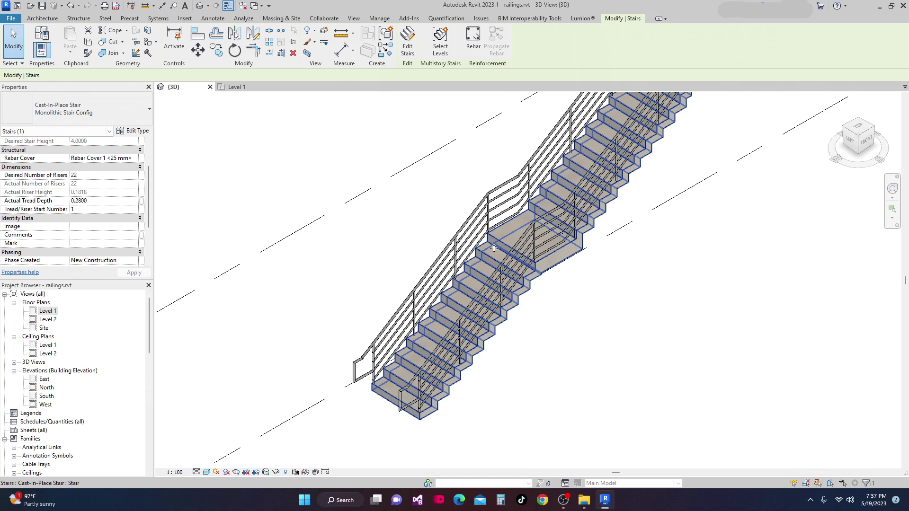
left_click(143, 132)
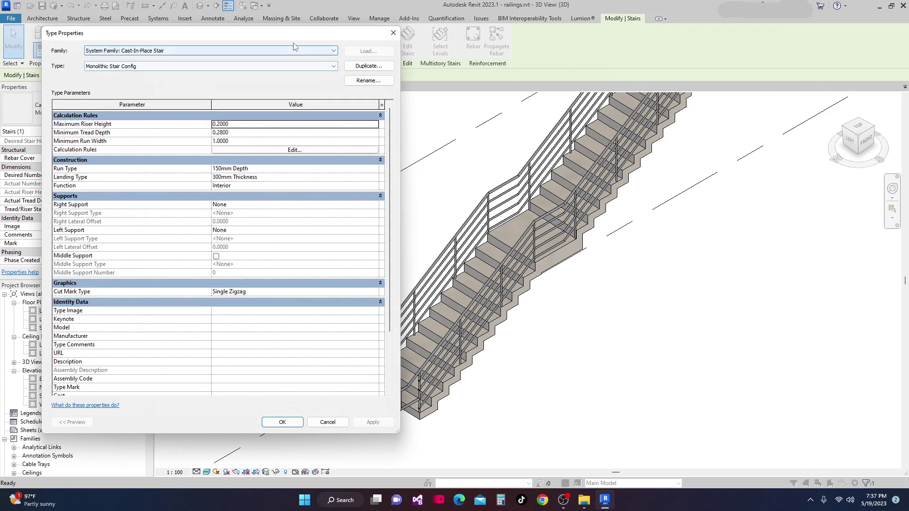
Bring up the 150mm Depth Monolithic Run properties again, showing Stepped underside and 0.1500 depth
left_click_drag(297, 39, 330, 78)
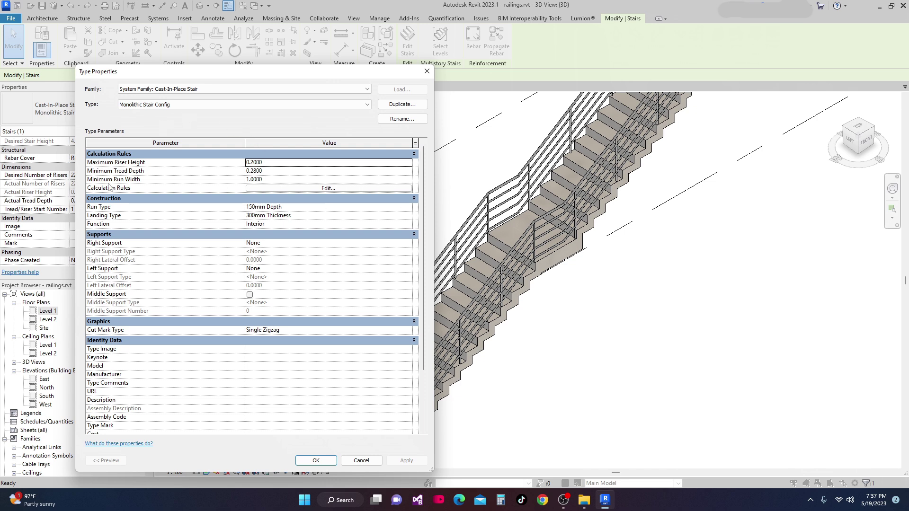
left_click(406, 207)
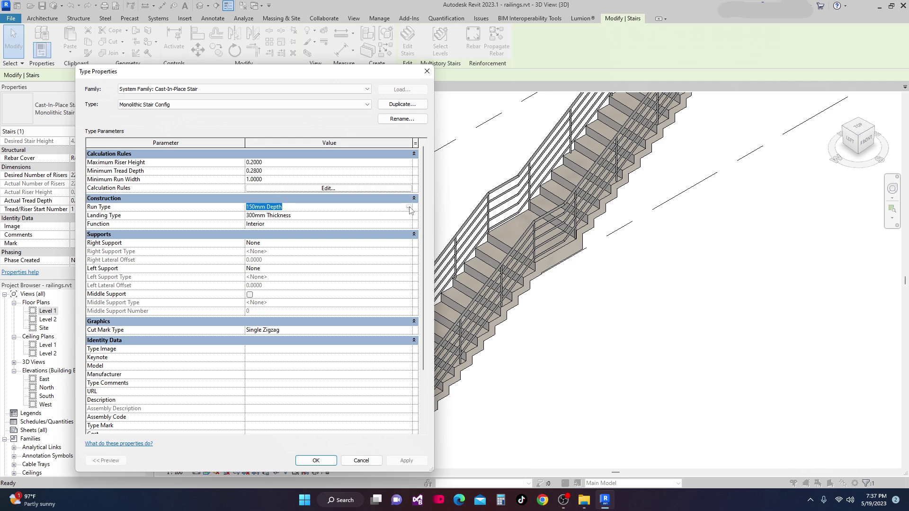
left_click(409, 207)
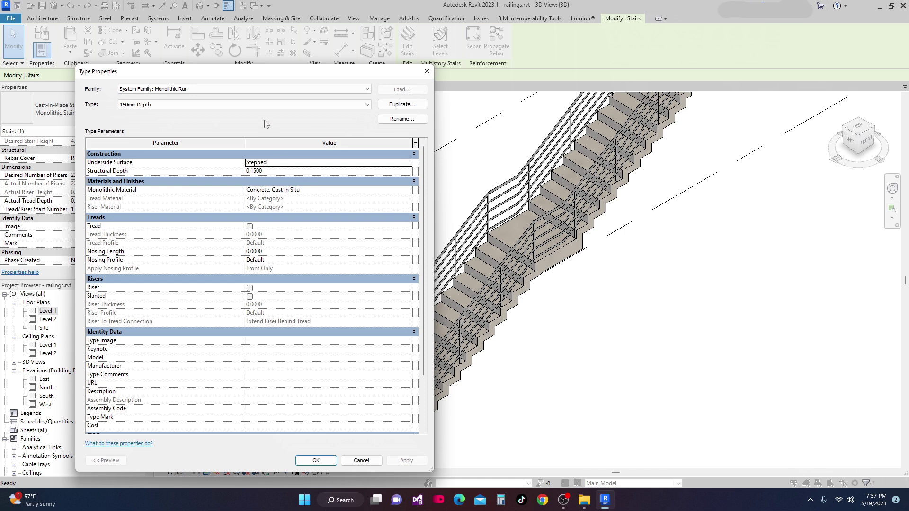
left_click_drag(237, 73, 201, 54)
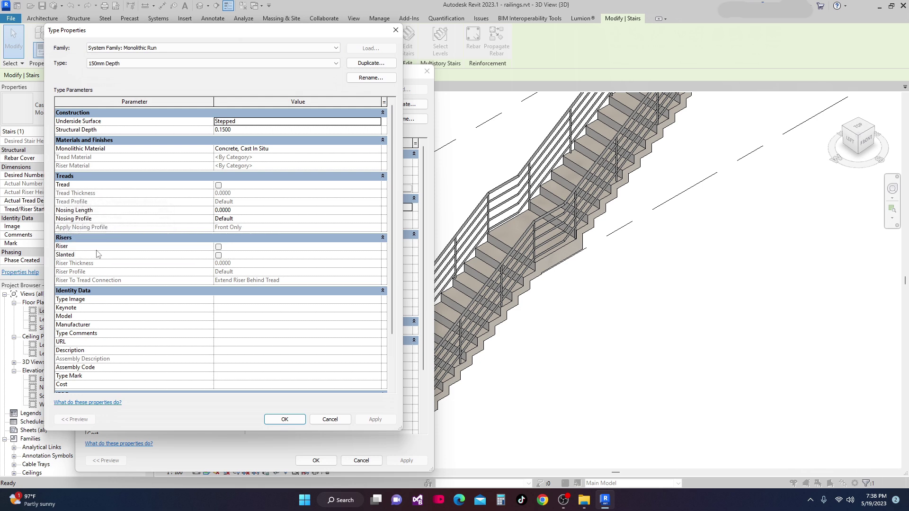
Turn on treads for the 150mm Depth run with the M_Stair Tread profile and apply it
left_click(219, 185)
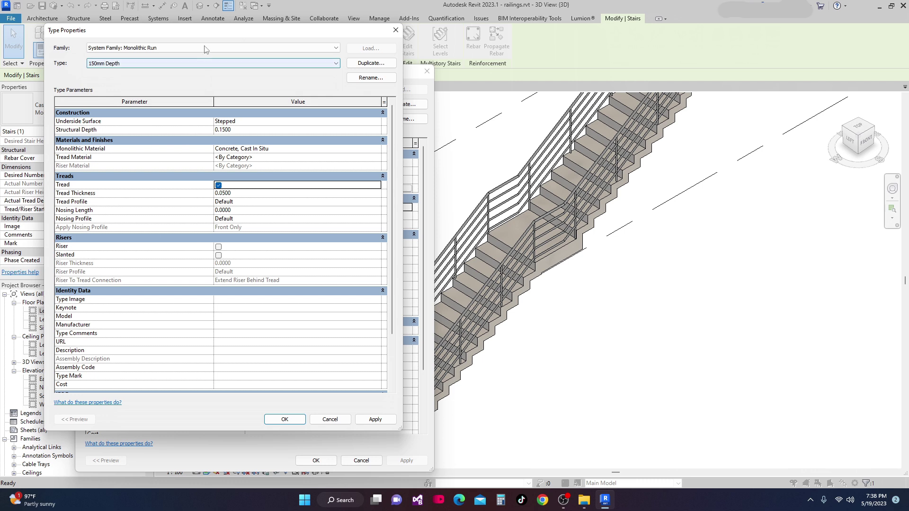
left_click_drag(212, 32, 193, 45)
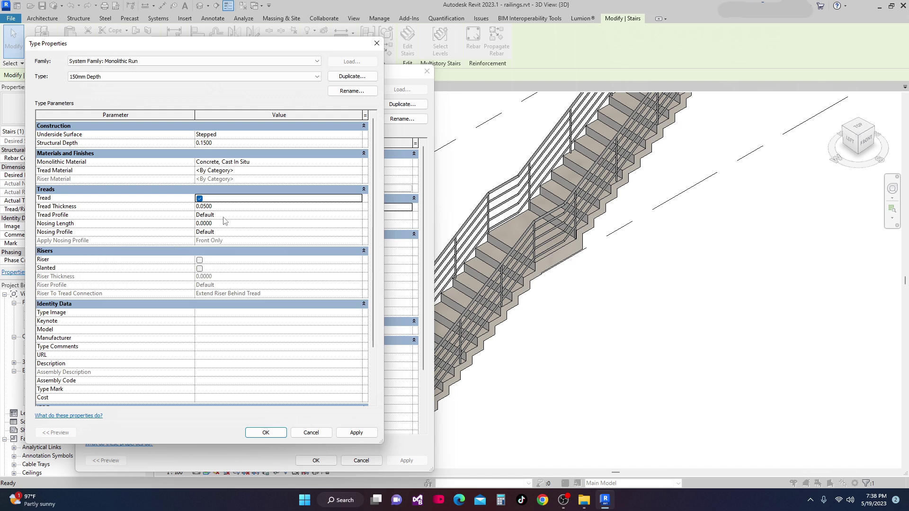
left_click(350, 216)
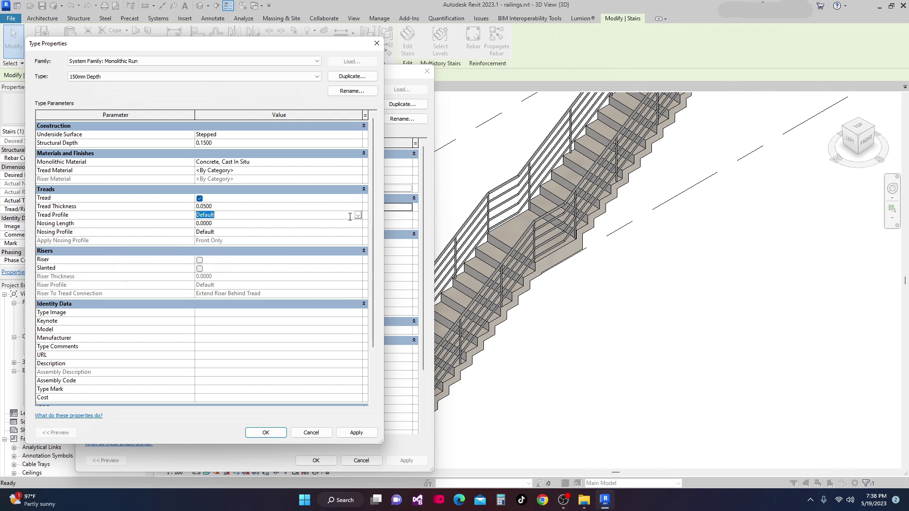
left_click(358, 215)
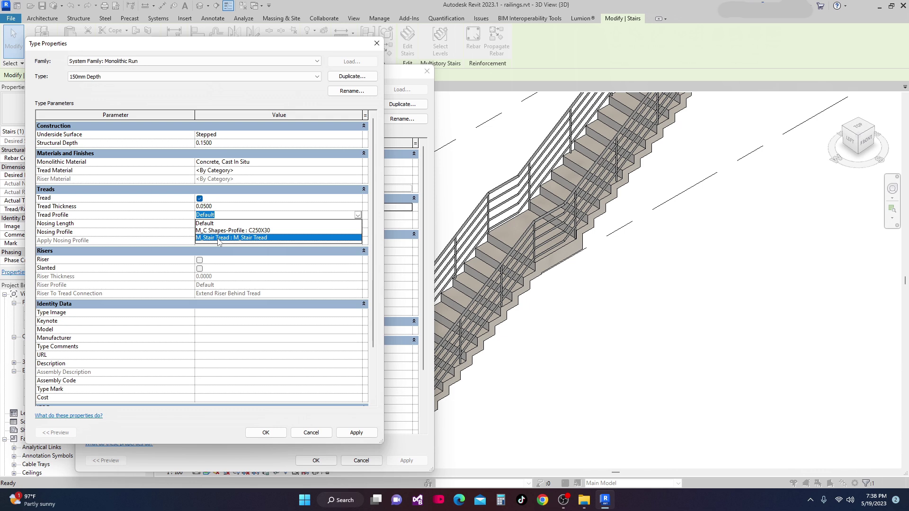
left_click(220, 237)
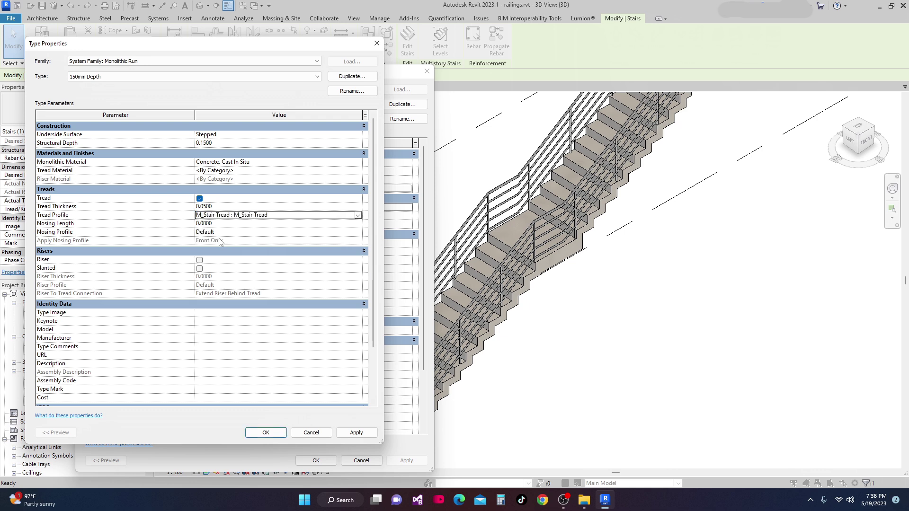
left_click(358, 215)
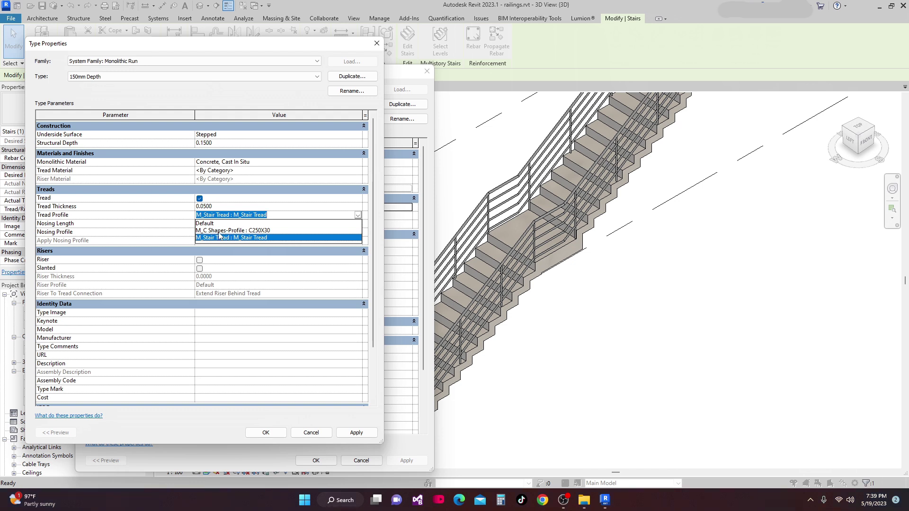
left_click(260, 238)
left_click(357, 434)
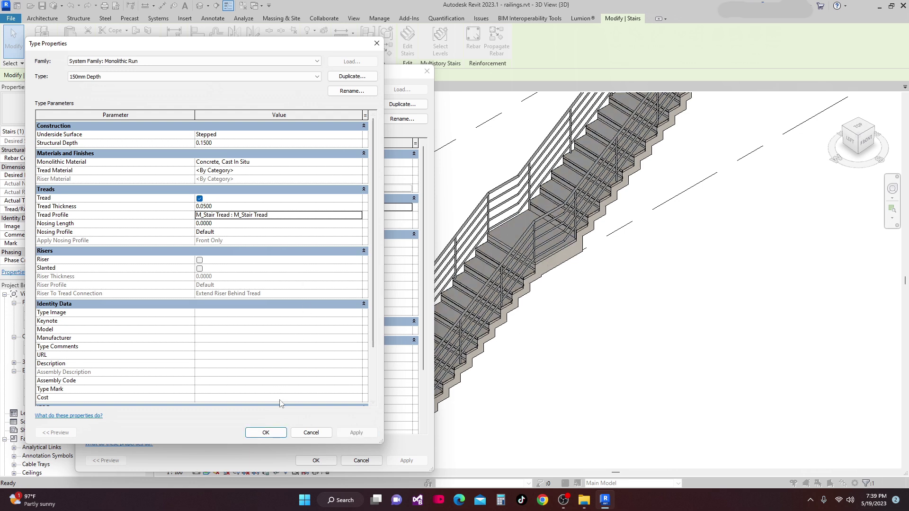
left_click(265, 433)
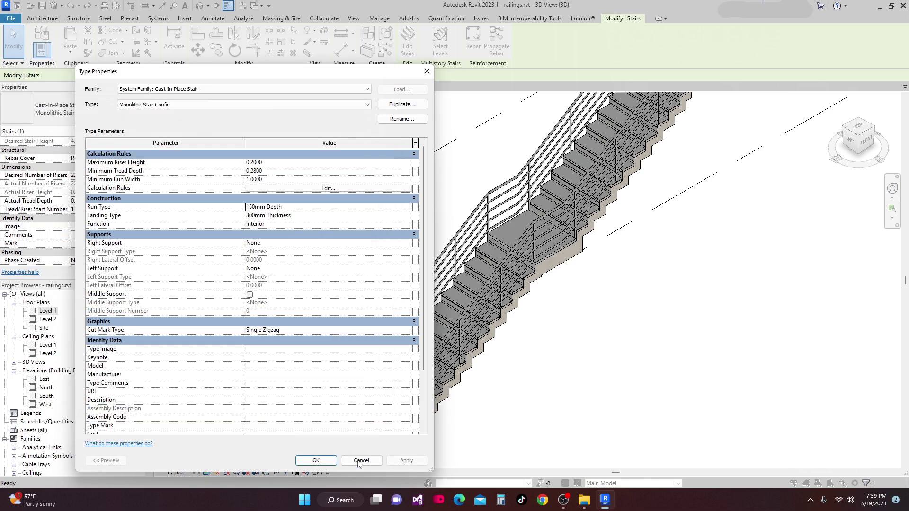
left_click(315, 461)
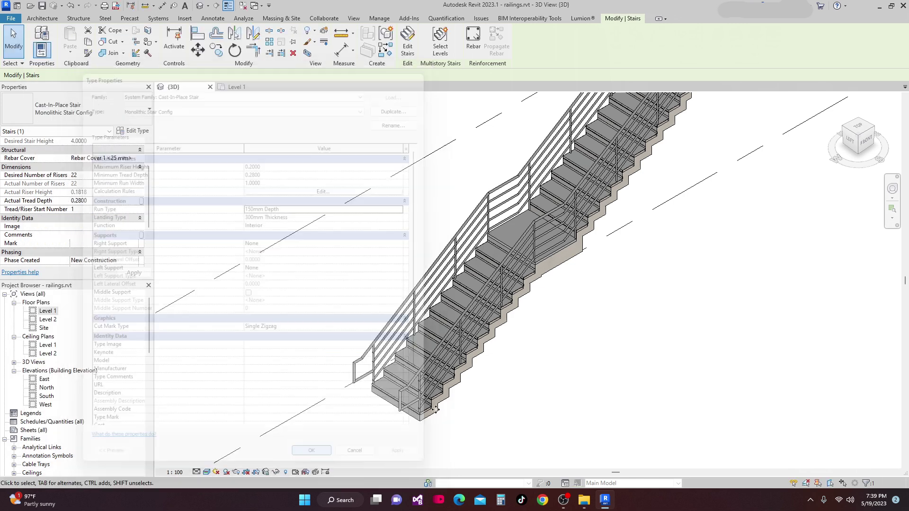
scroll(520, 409, "up", 6)
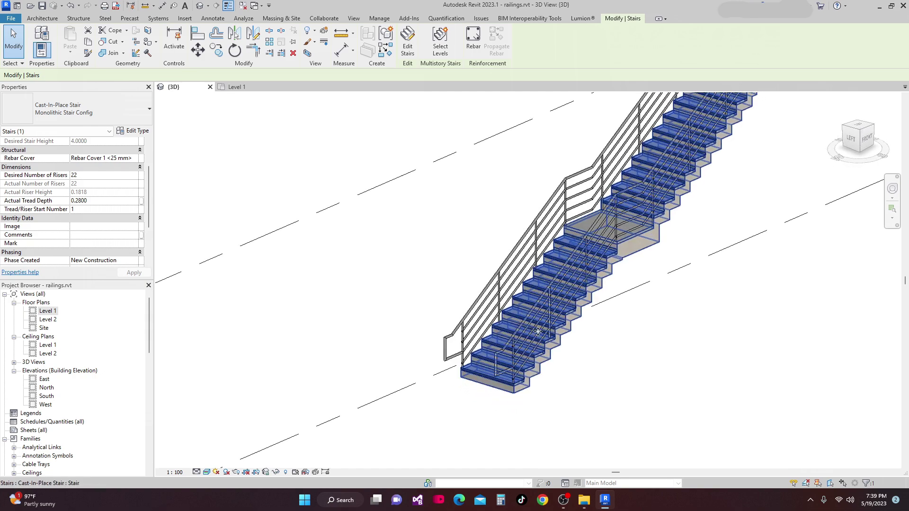
scroll(465, 377, "up", 5)
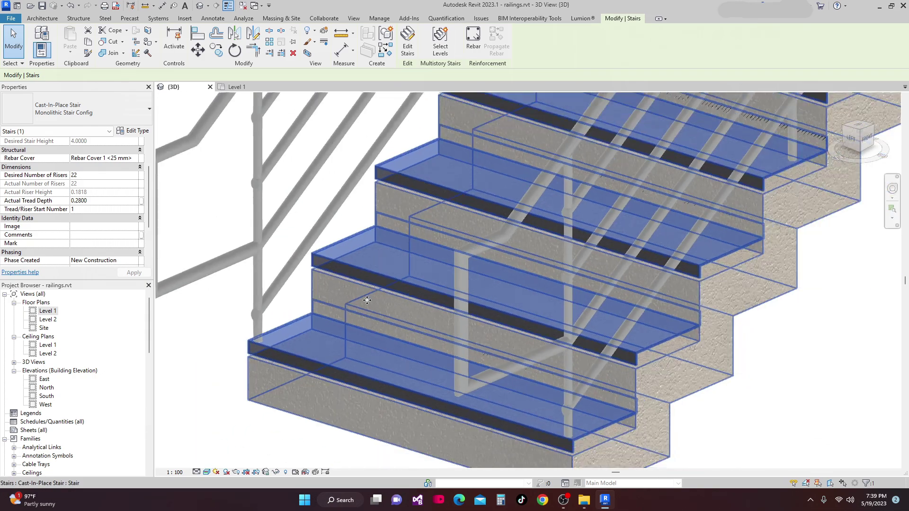
middle_click_drag(366, 300, 369, 321, "shift")
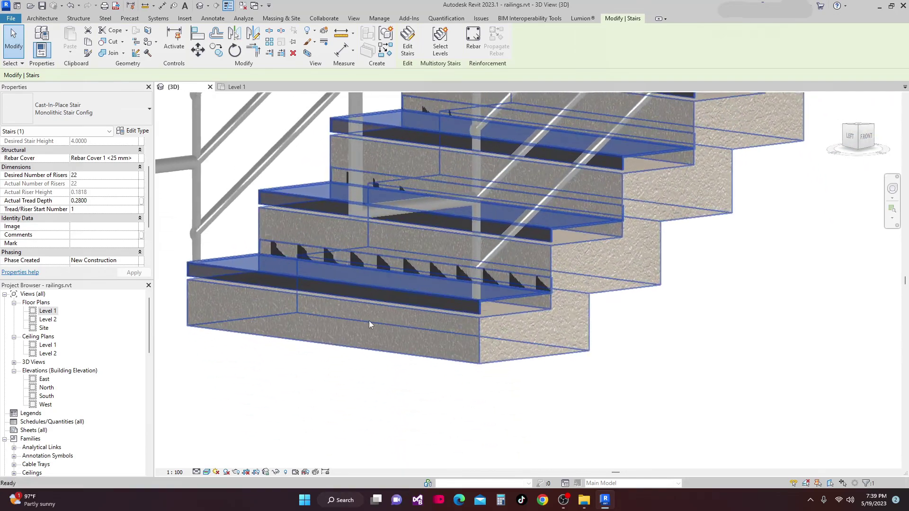
scroll(331, 312, "up", 5)
middle_click_drag(243, 303, 244, 287)
scroll(243, 286, "down", 6)
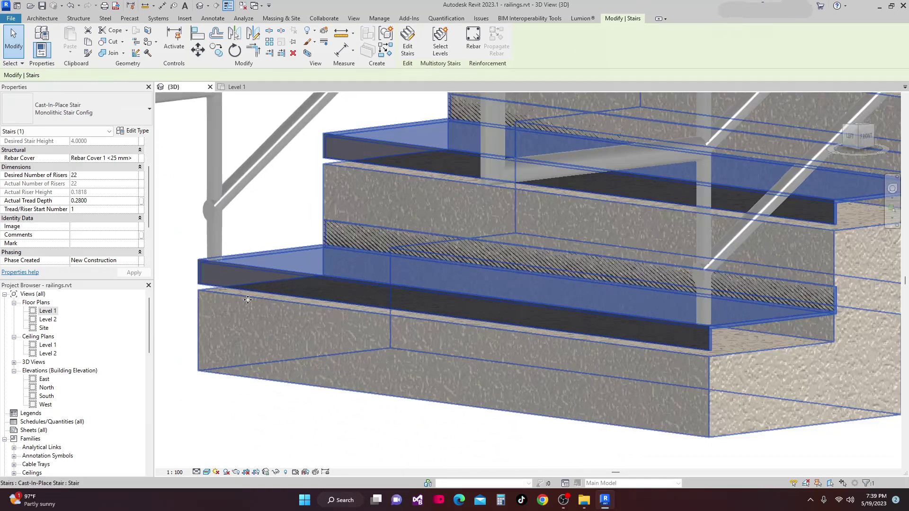
middle_click_drag(322, 370, 219, 277)
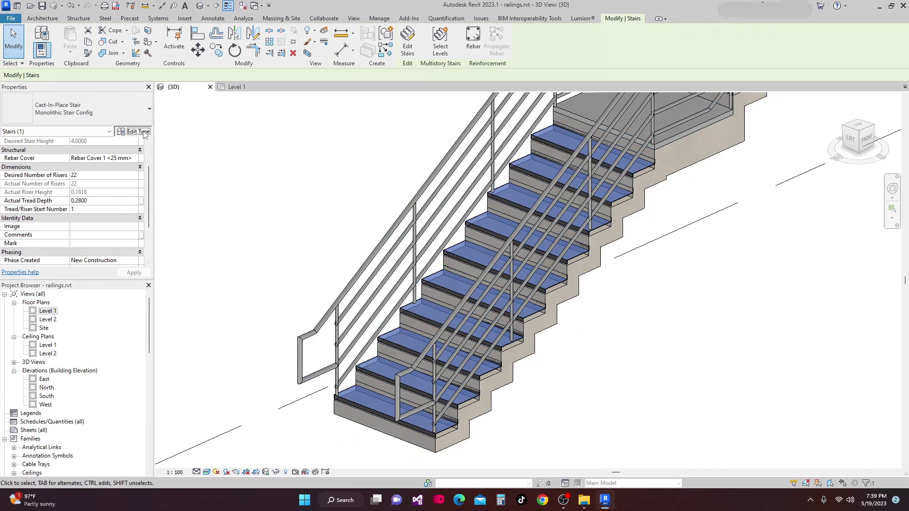
Try switching the 150mm Depth run's Tread Profile to Default and apply it
left_click(135, 131)
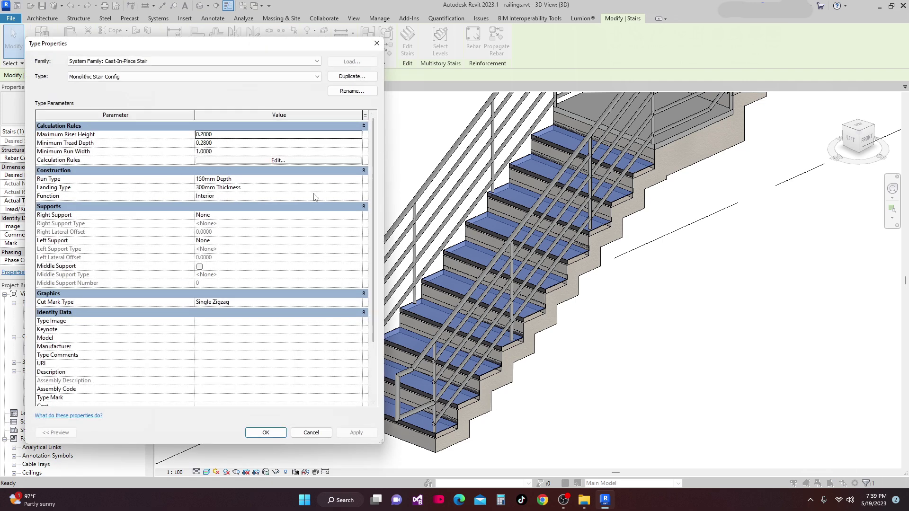
left_click_drag(230, 49, 230, 70)
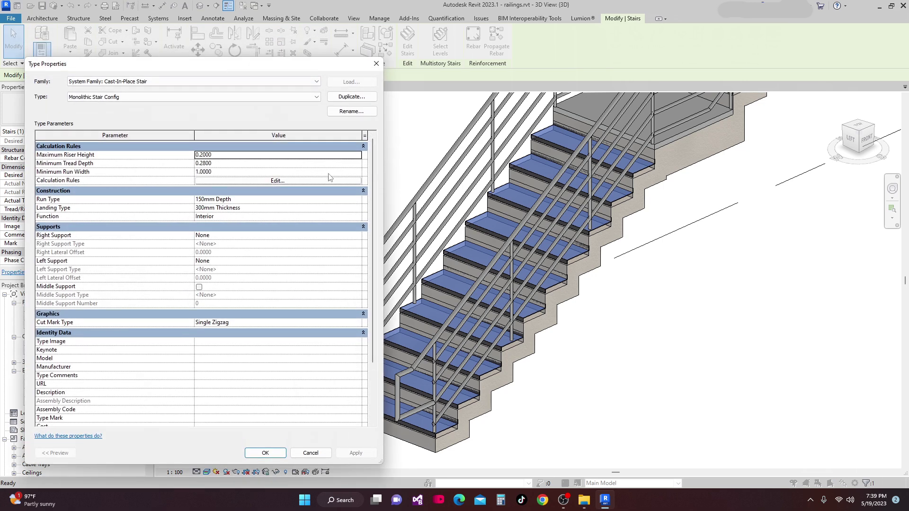
left_click(358, 199)
left_click(358, 200)
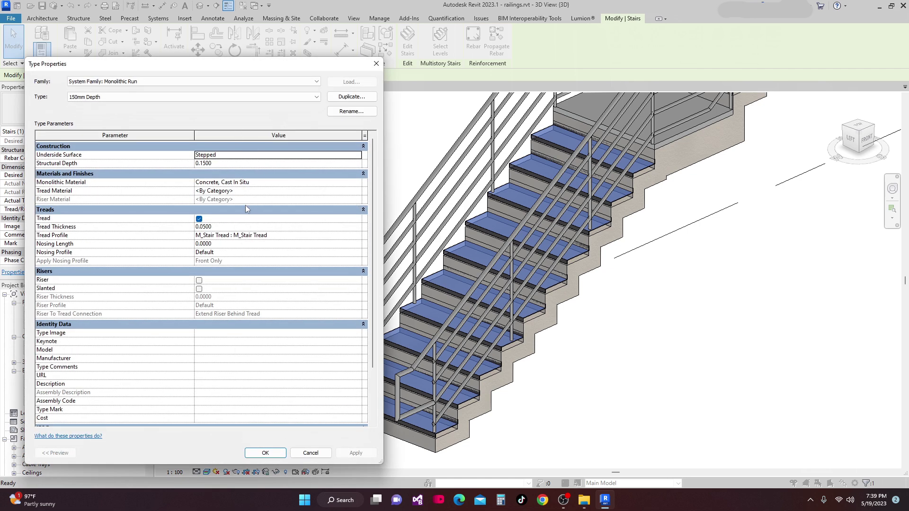
left_click(359, 236)
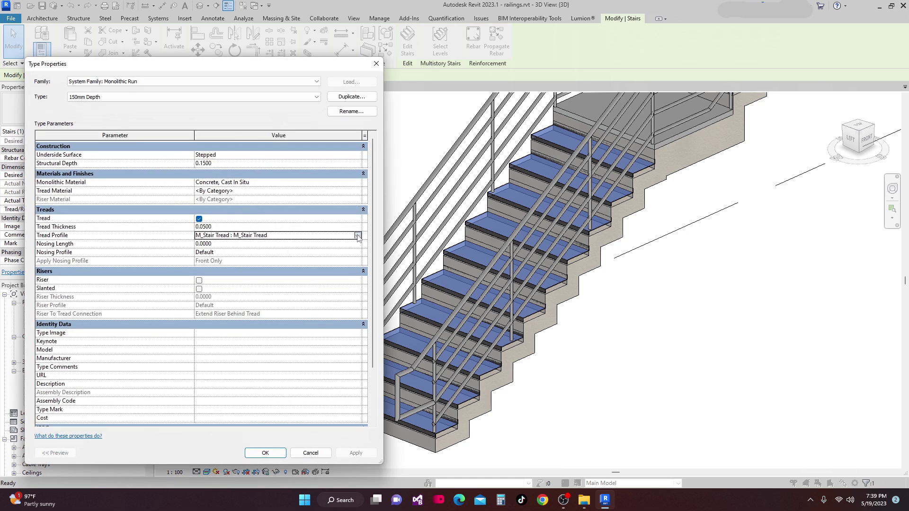
left_click(358, 235)
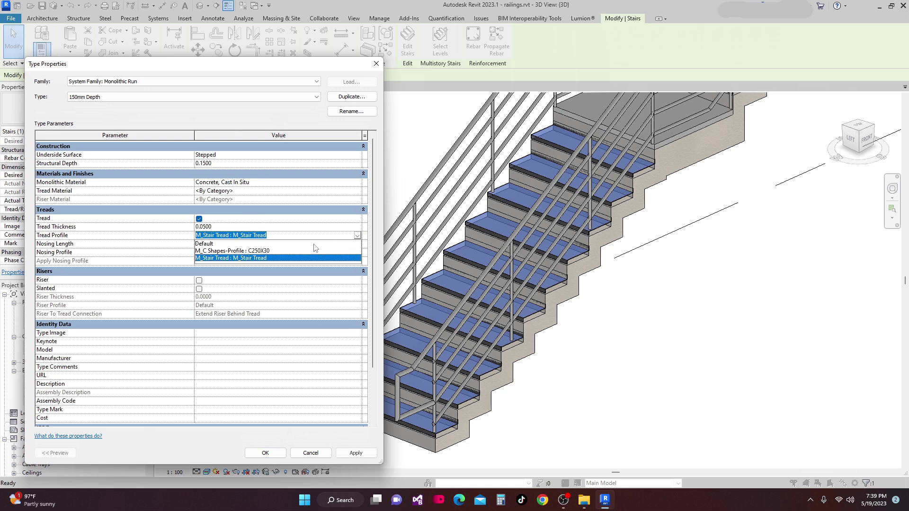
left_click(206, 244)
left_click(356, 453)
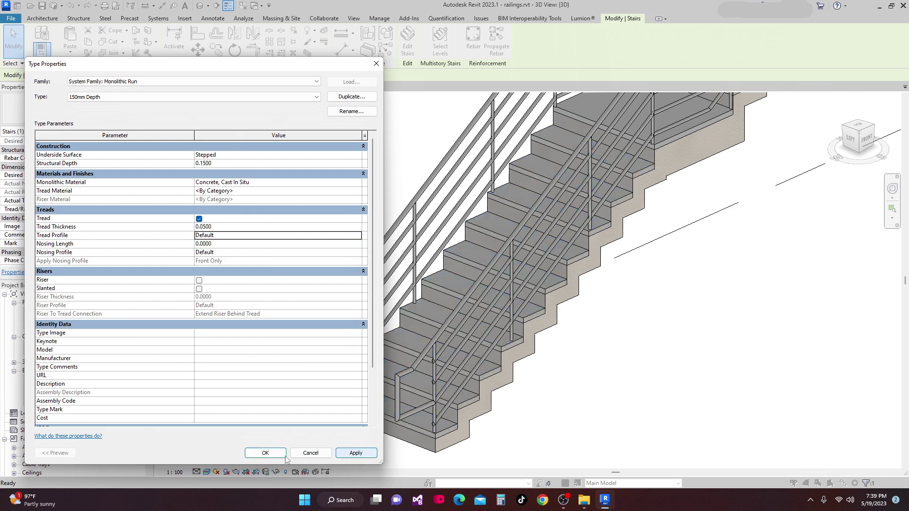
key("Return")
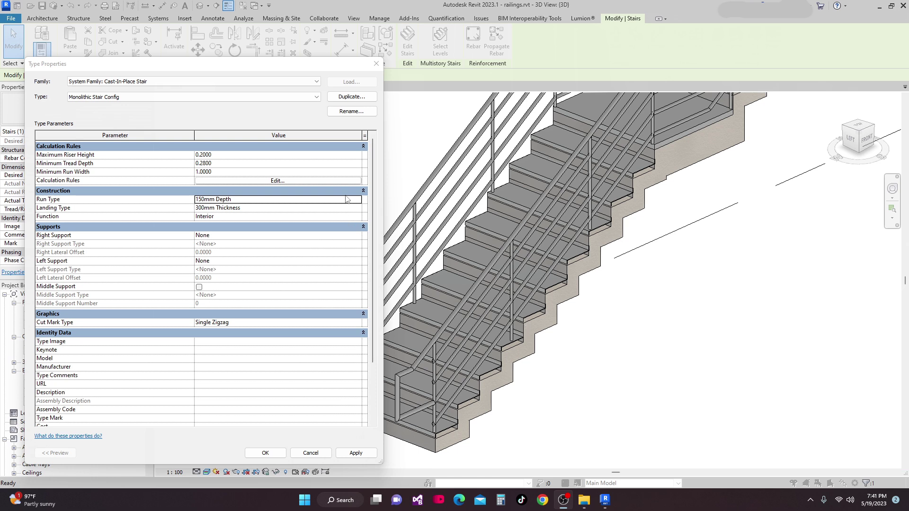
Set the run's Tread Thickness to 0.0400, apply, and close both type dialogs
left_click(328, 200)
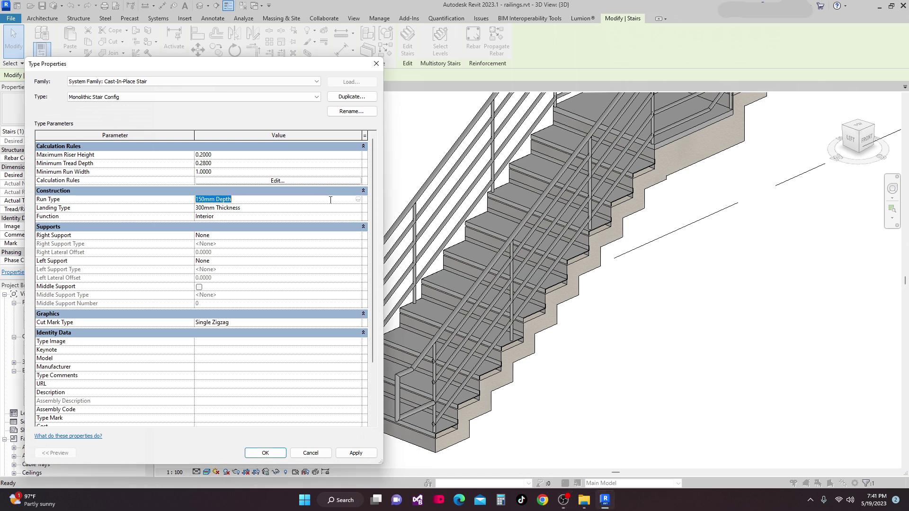
left_click(358, 199)
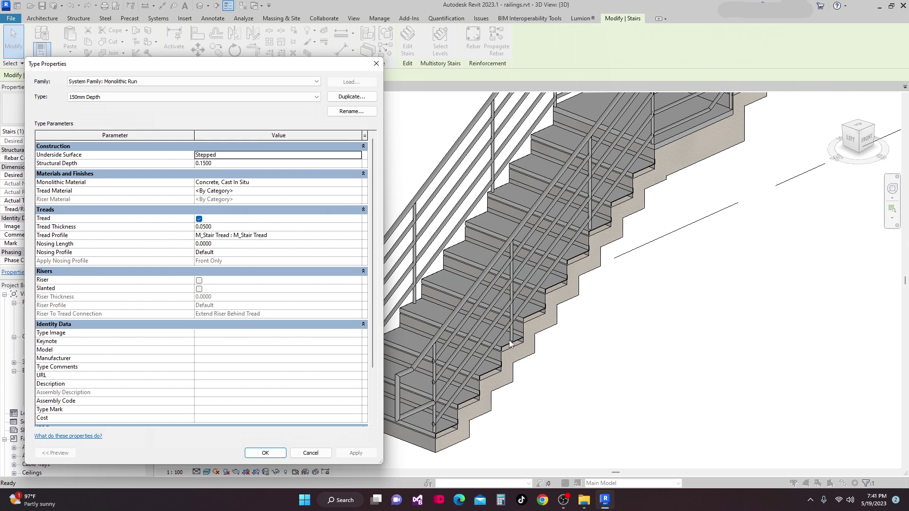
left_click(215, 227)
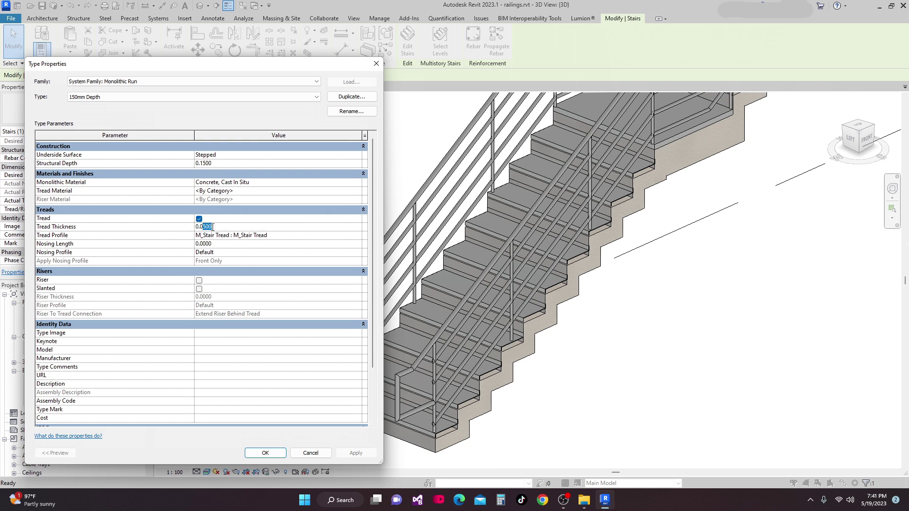
left_click(356, 453)
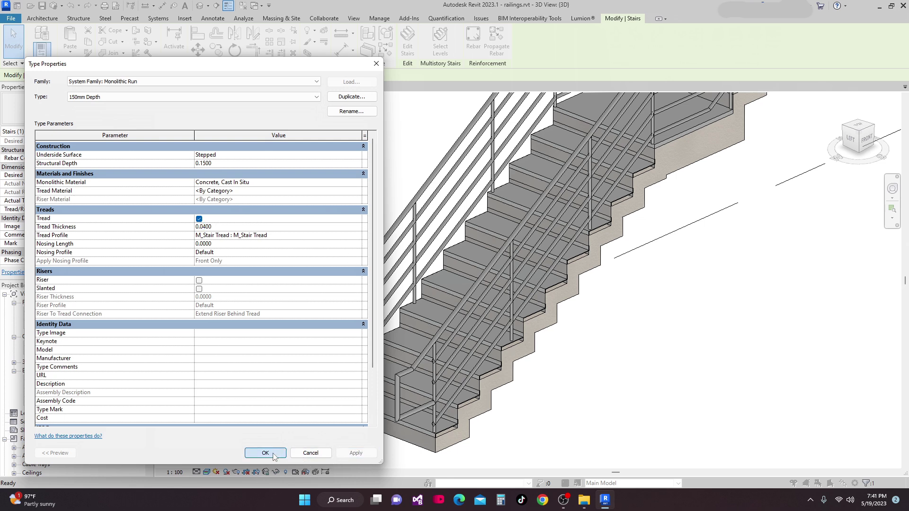
left_click(272, 455)
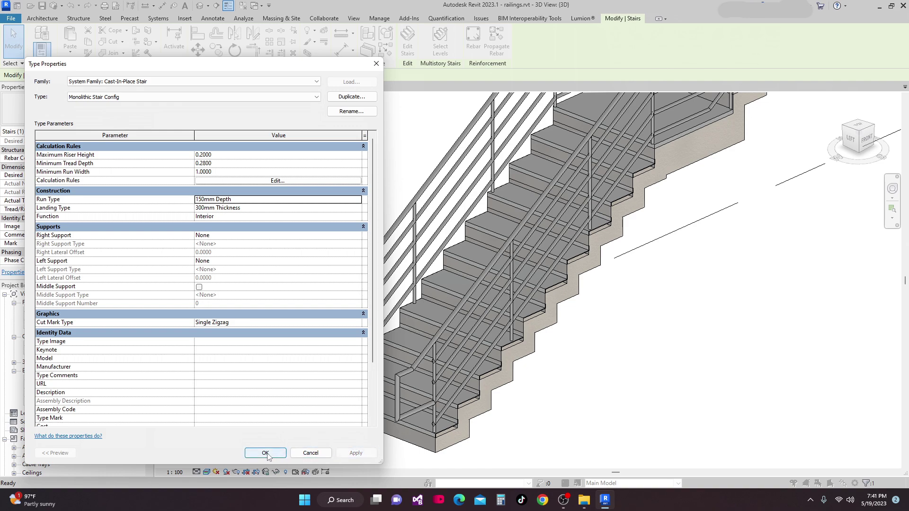
left_click(265, 453)
scroll(503, 385, "up", 6)
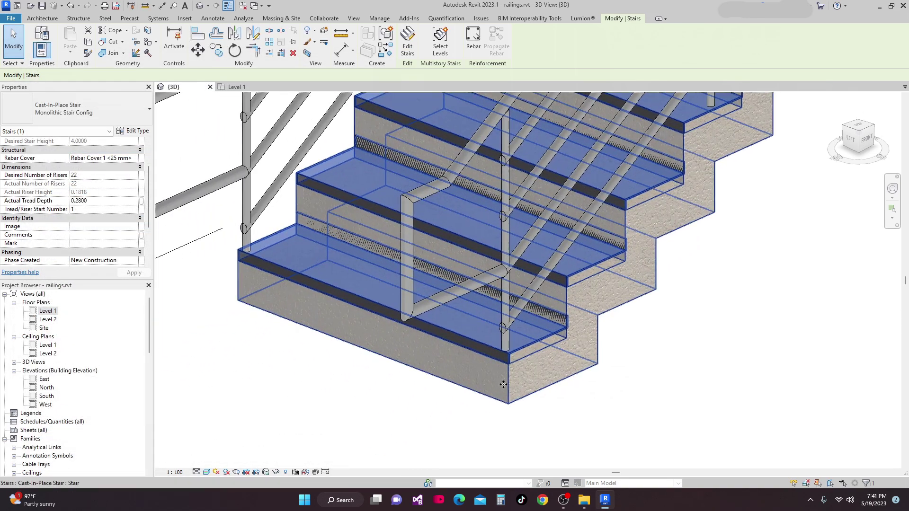
Pan and zoom along the bottom steps, select the cast-in-place stair, and open its type properties
scroll(503, 384, "up", 4)
middle_click_drag(503, 384, 665, 377)
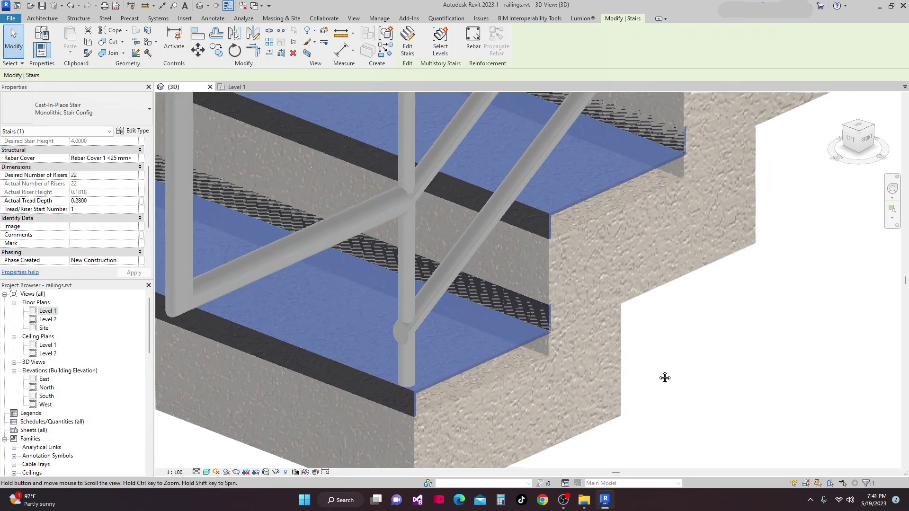
scroll(658, 379, "down", 3)
scroll(648, 345, "up", 3)
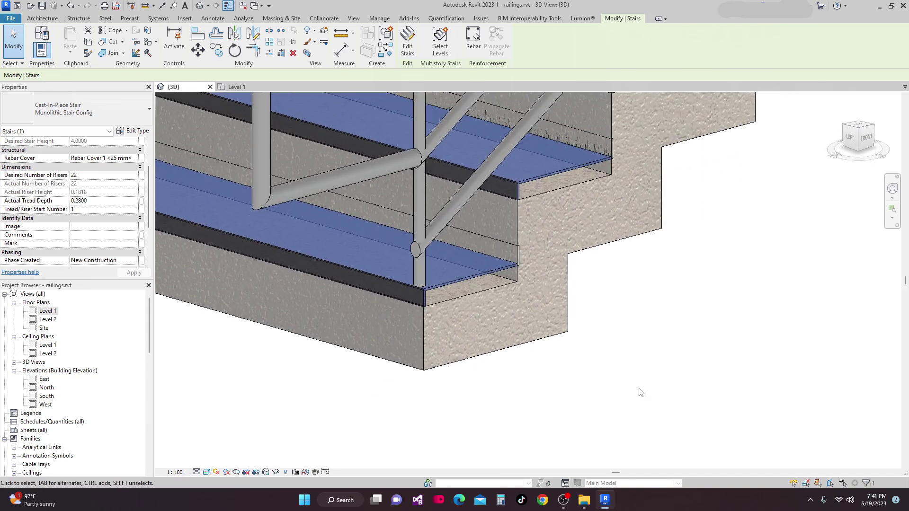
scroll(644, 418, "down", 2)
left_click(578, 400)
scroll(577, 399, "up", 2)
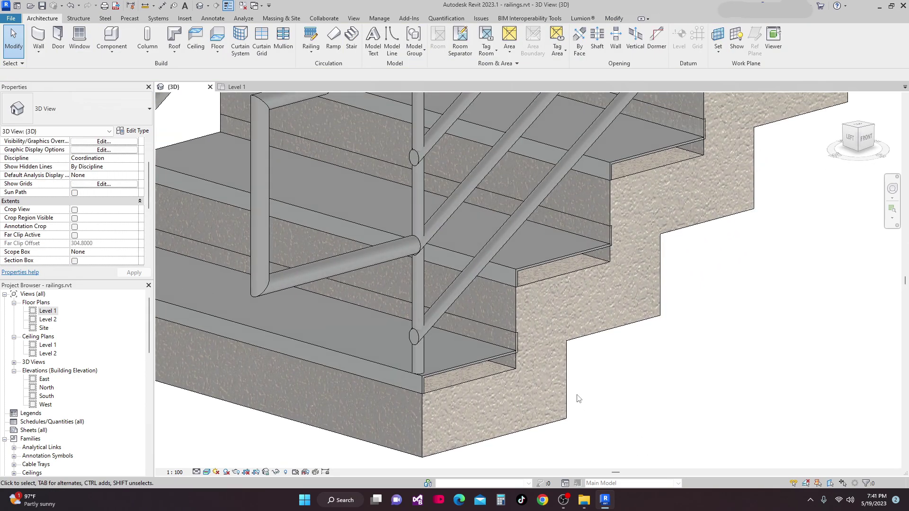
scroll(639, 404, "down", 3)
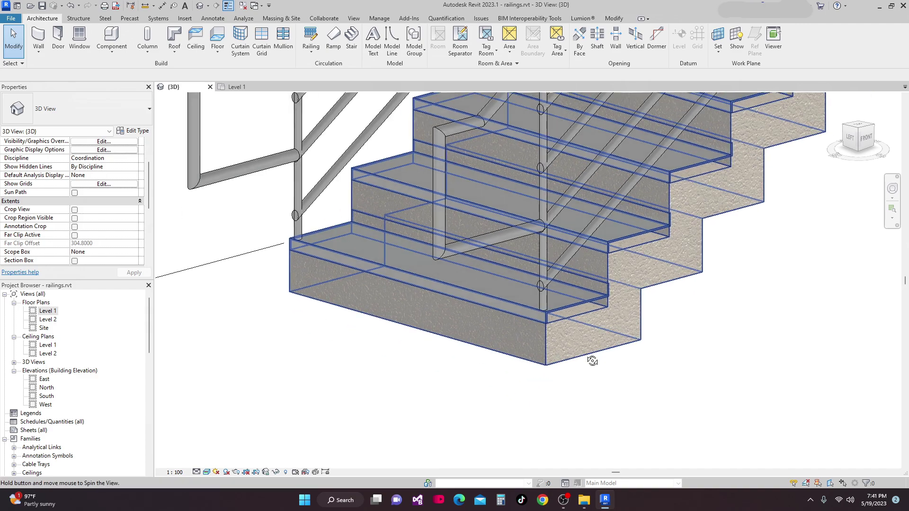
scroll(586, 357, "down", 4)
scroll(446, 358, "up", 2)
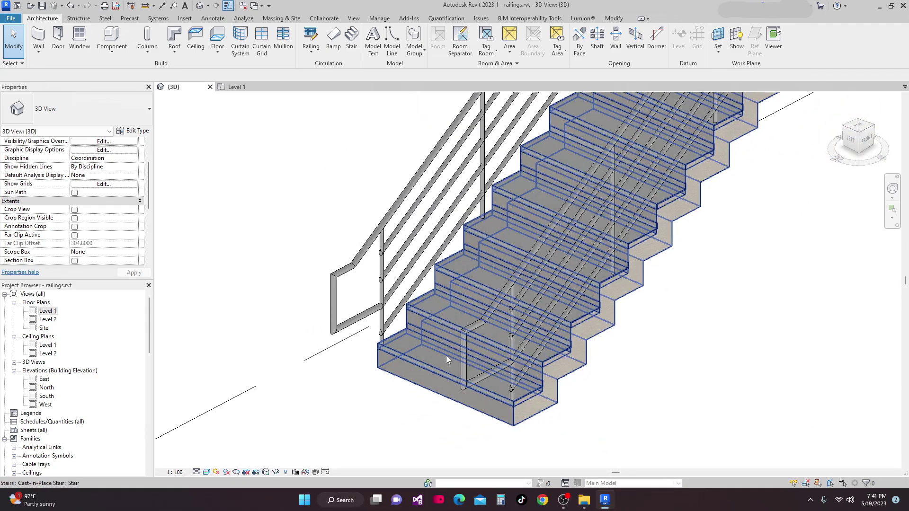
left_click(430, 390)
left_click(134, 135)
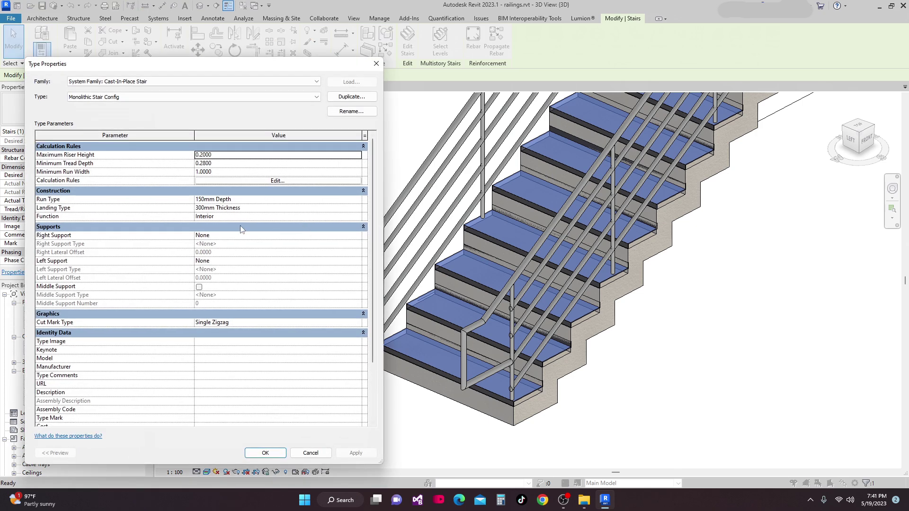
Set the 150mm Depth run's Tread Profile to Default, apply, and close both type dialogs
left_click(355, 198)
left_click(359, 199)
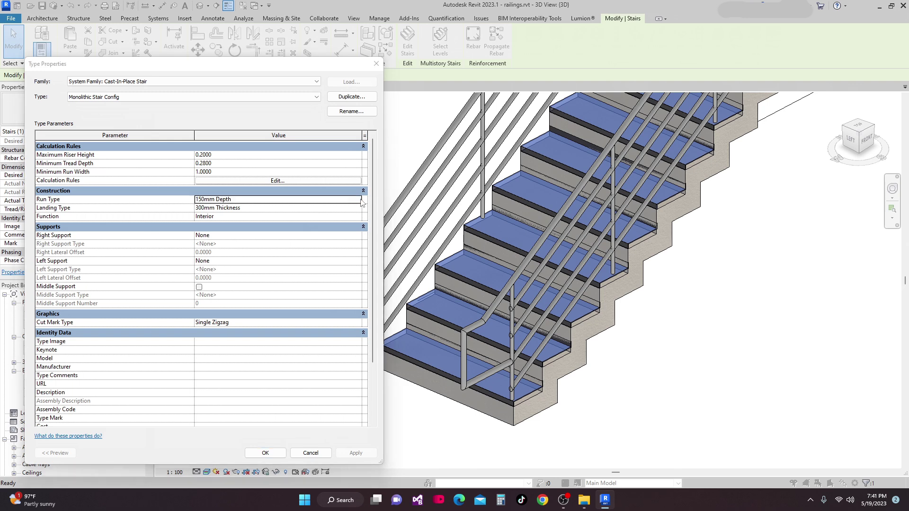
left_click(362, 238)
left_click(357, 235)
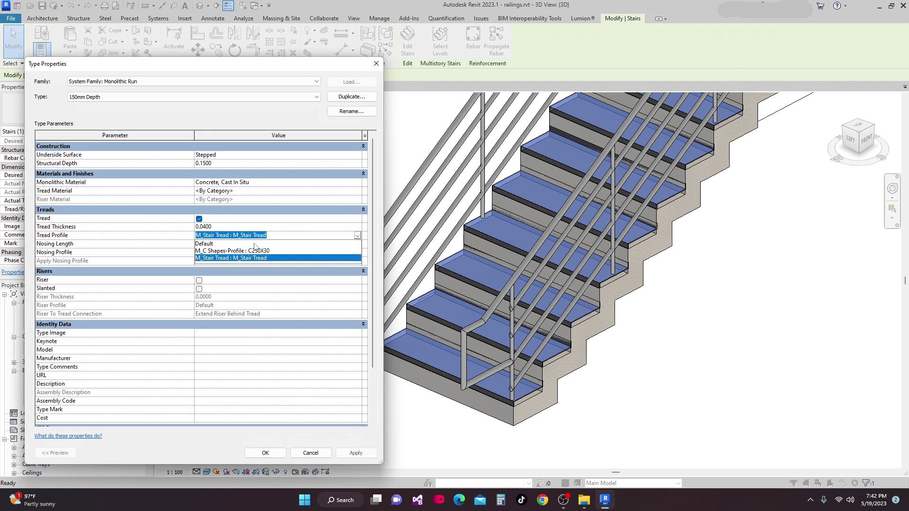
left_click(205, 244)
left_click(356, 453)
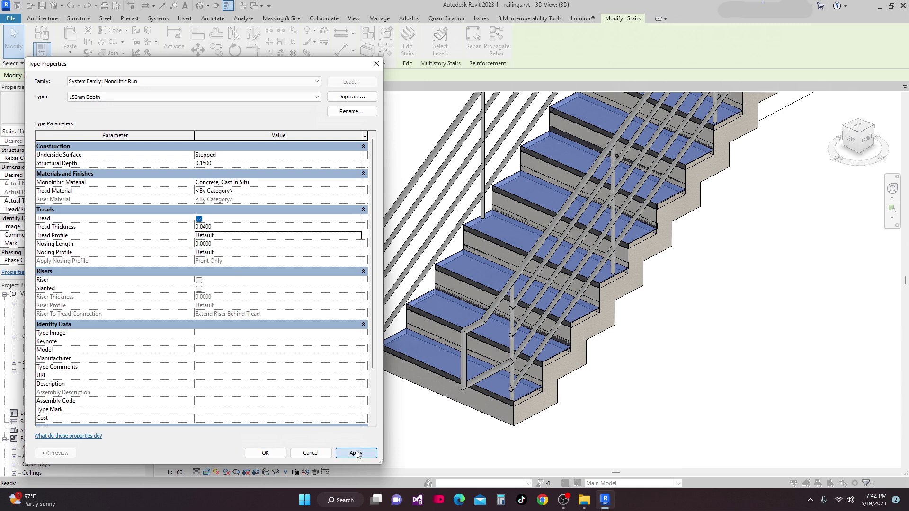
left_click(268, 454)
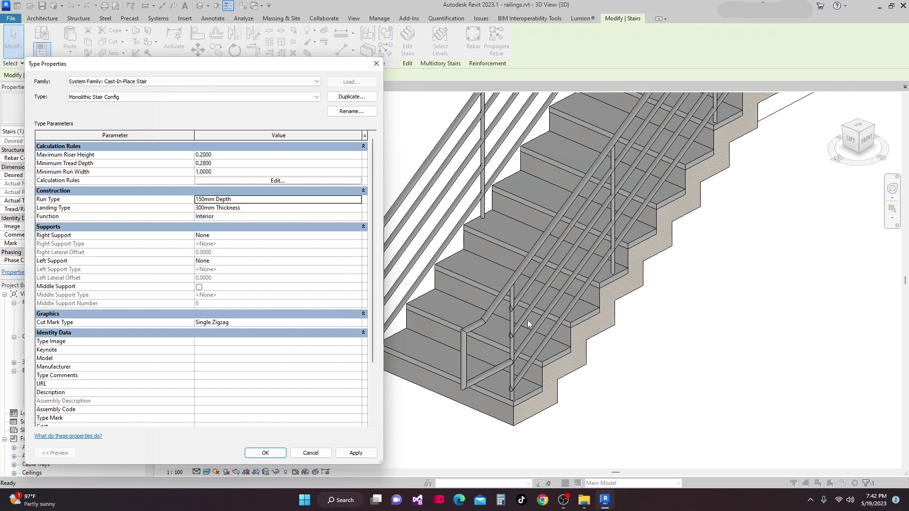
left_click(265, 453)
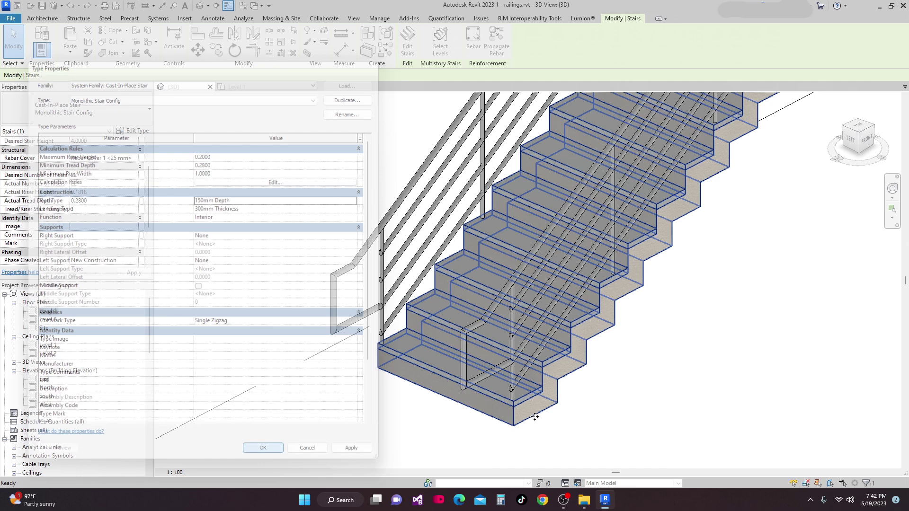
Orbit and zoom the 3D view to check the thinner treads on every step
scroll(529, 330, "up", 5)
middle_click_drag(477, 365, 438, 384, "shift")
scroll(475, 363, "down", 3)
scroll(471, 363, "down", 2)
scroll(426, 376, "down", 4)
scroll(400, 364, "up", 3)
mouse_move(398, 362)
middle_mouse_down("shift")
mouse_move(405, 371)
mouse_move(406, 361)
mouse_move(406, 399)
mouse_move(402, 373)
middle_mouse_up("shift")
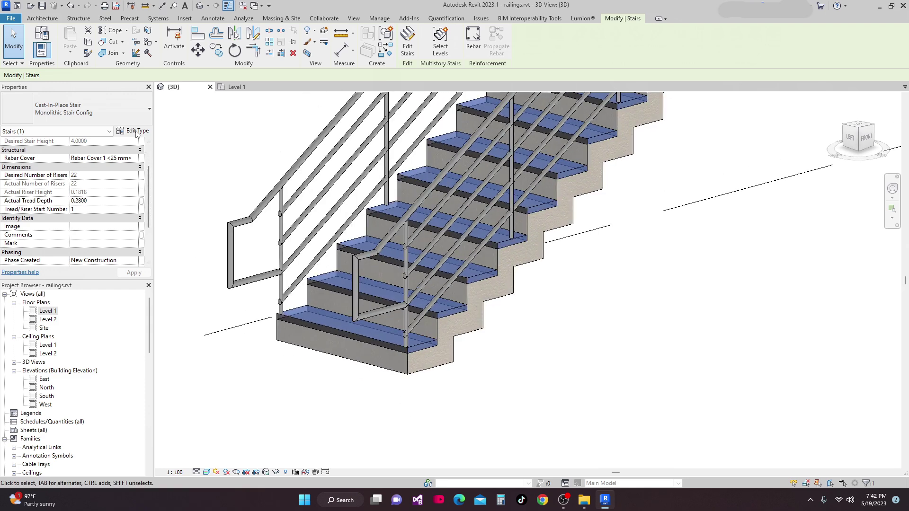
Give the 150mm Depth run a Nosing Length of 0.0500 and apply it to the stair
left_click(133, 130)
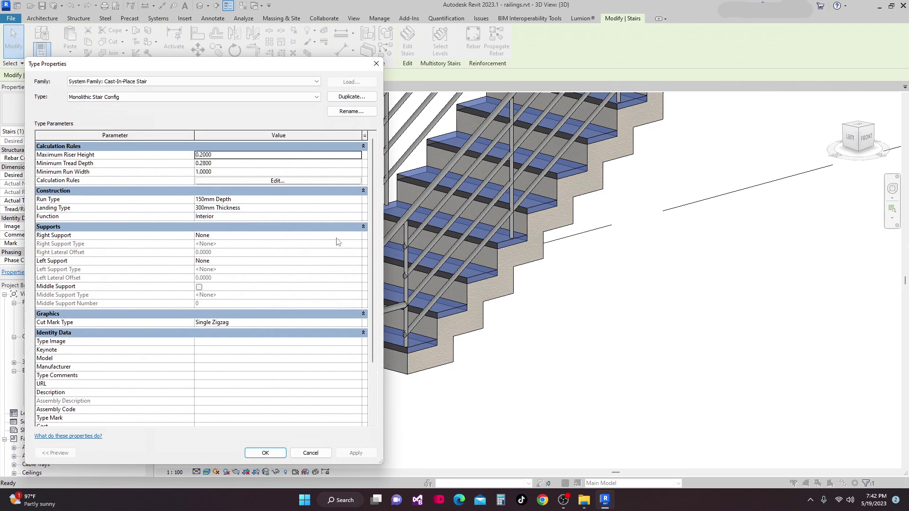
left_click(358, 202)
left_click(358, 202)
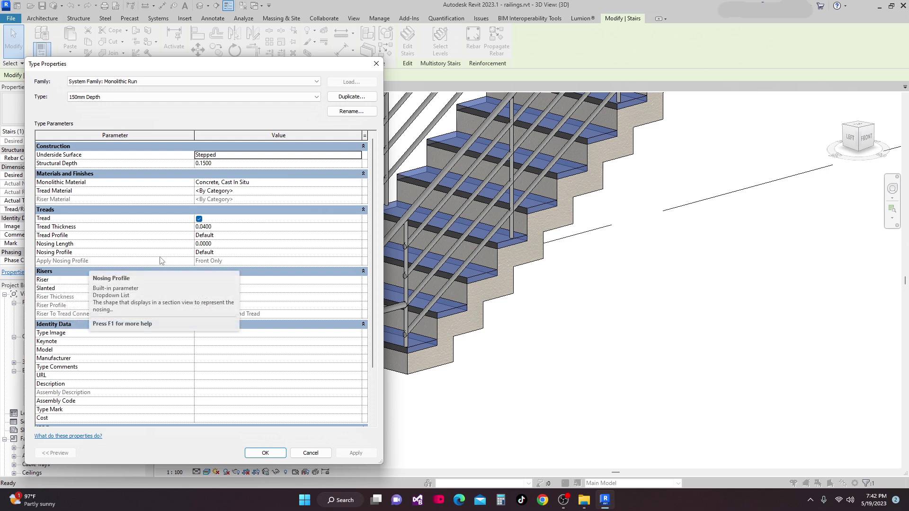
left_click(227, 244)
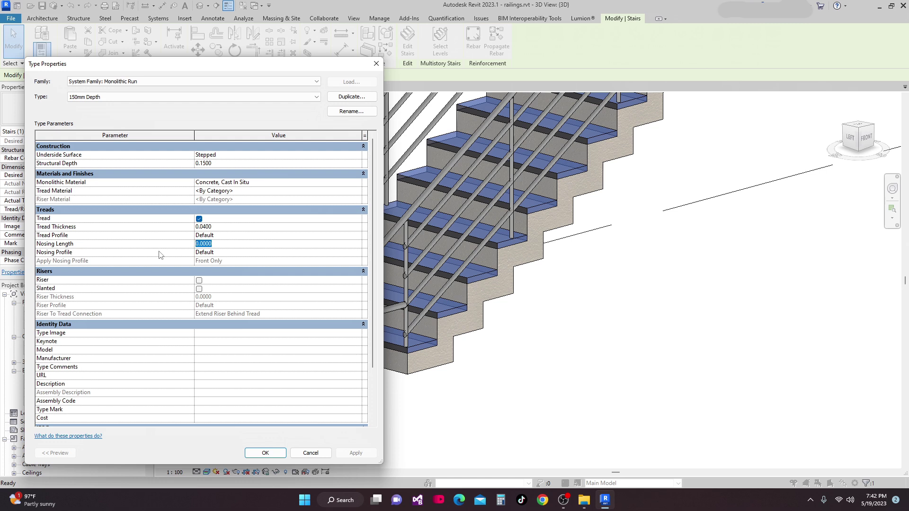
type(".05")
left_click_drag(230, 69, 214, 61)
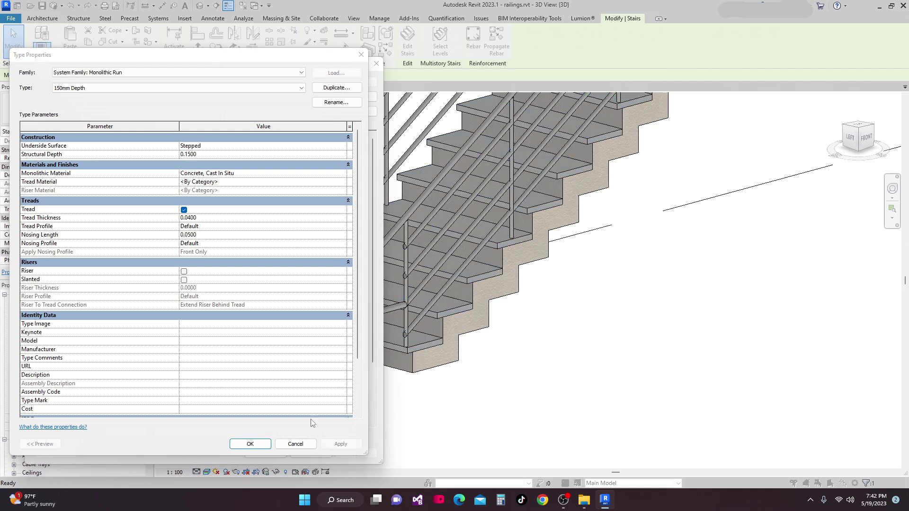
left_click(250, 444)
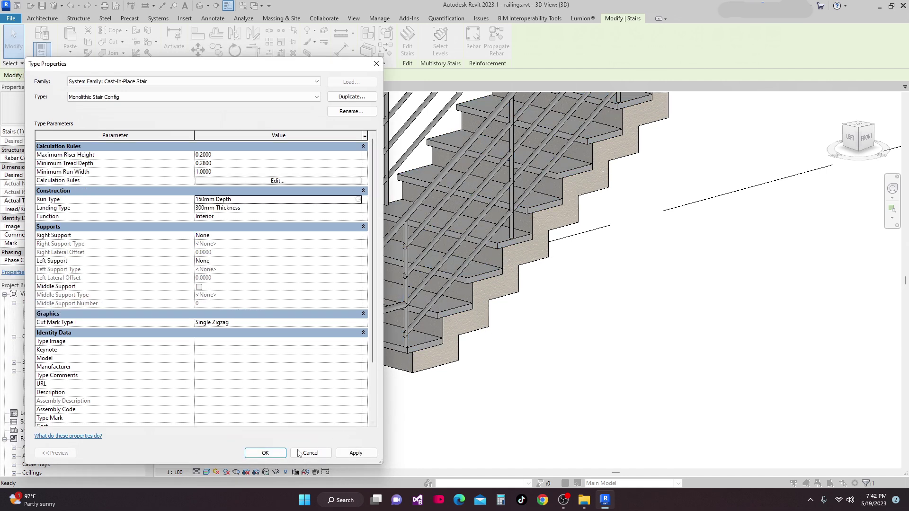
left_click(357, 453)
Close the type properties and orbit the 3D view above the treads to inspect the longer nosings
left_click(265, 453)
middle_click_drag(315, 377, 497, 355, "shift")
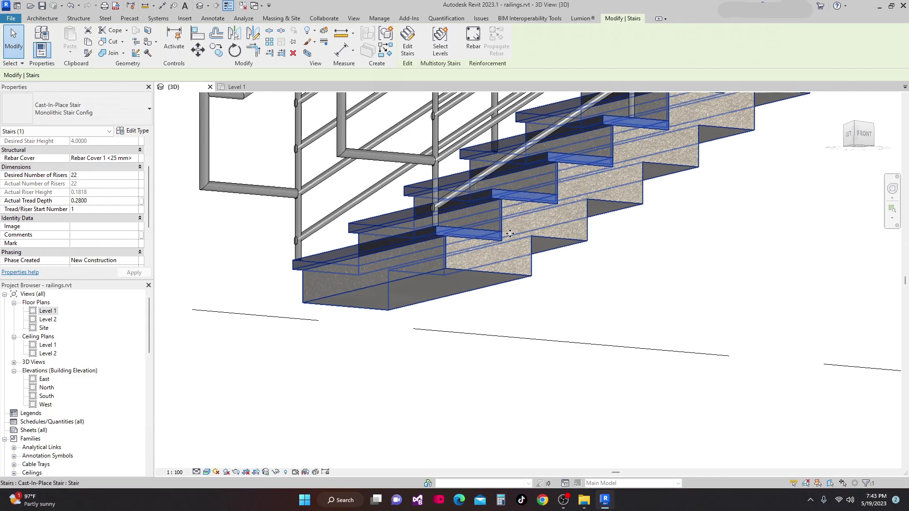
scroll(505, 256, "up", 4)
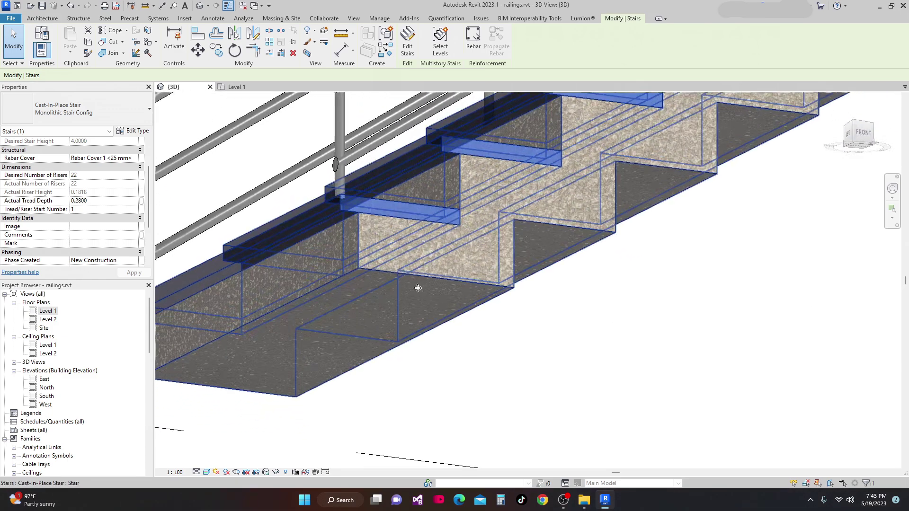
scroll(417, 289, "down", 3)
middle_click_drag(417, 288, 451, 327, "shift")
scroll(451, 327, "up", 3)
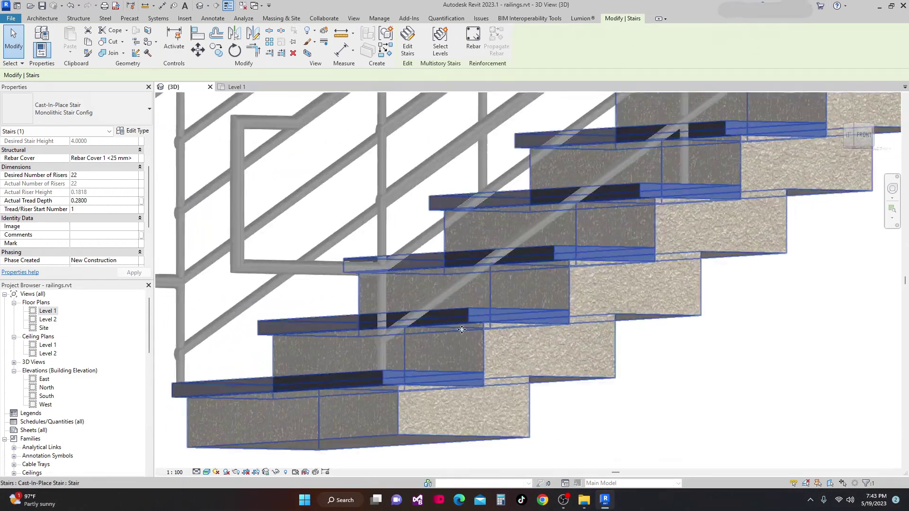
scroll(451, 327, "up", 5)
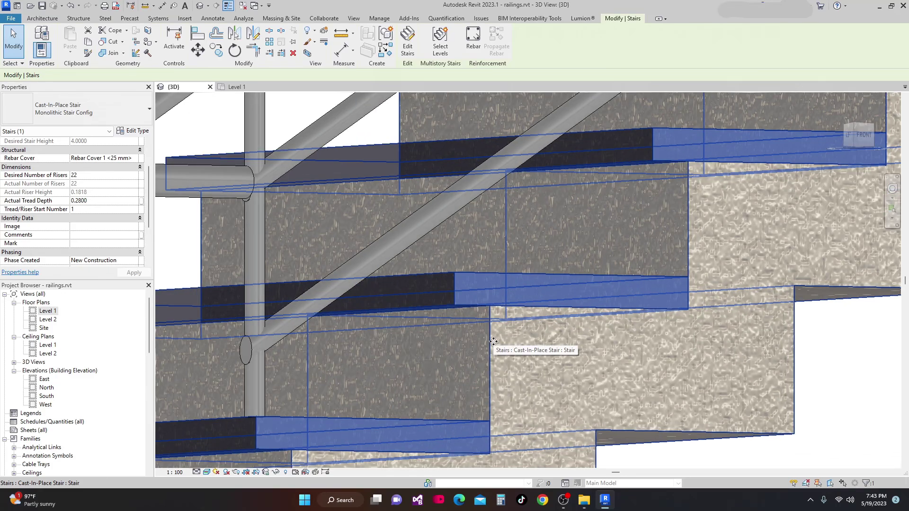
scroll(457, 314, "down", 5)
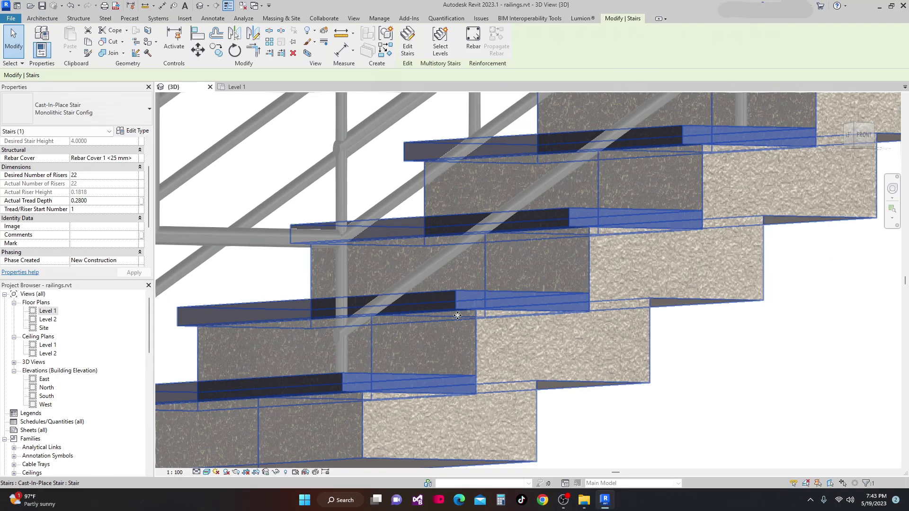
Pan across the treads and railing to a frontal view, then reopen the stair's type properties
mouse_move(556, 392)
middle_mouse_down()
mouse_move(575, 399)
mouse_move(549, 398)
middle_mouse_up()
scroll(549, 398, "down", 4)
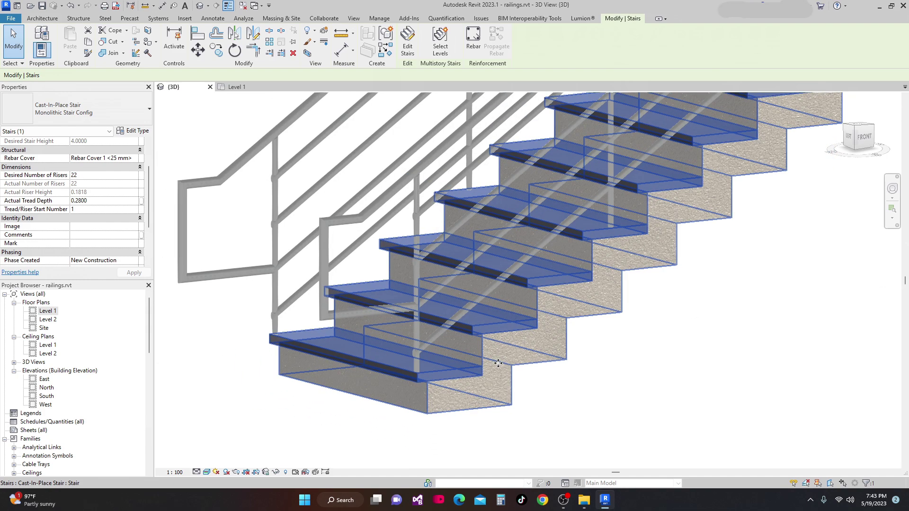
scroll(497, 386, "up", 3)
scroll(488, 384, "down", 3)
middle_click_drag(489, 384, 473, 367, "shift")
scroll(470, 346, "up", 3)
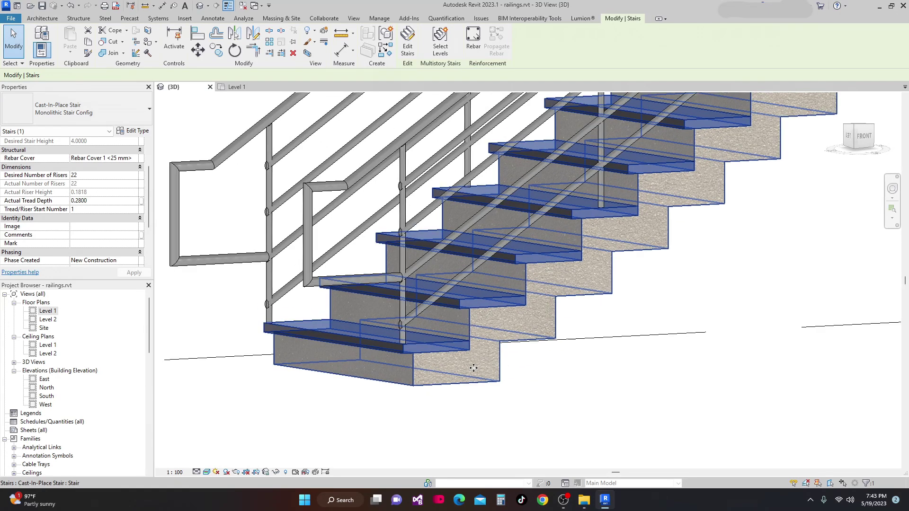
scroll(473, 368, "down", 3)
scroll(236, 207, "up", 2)
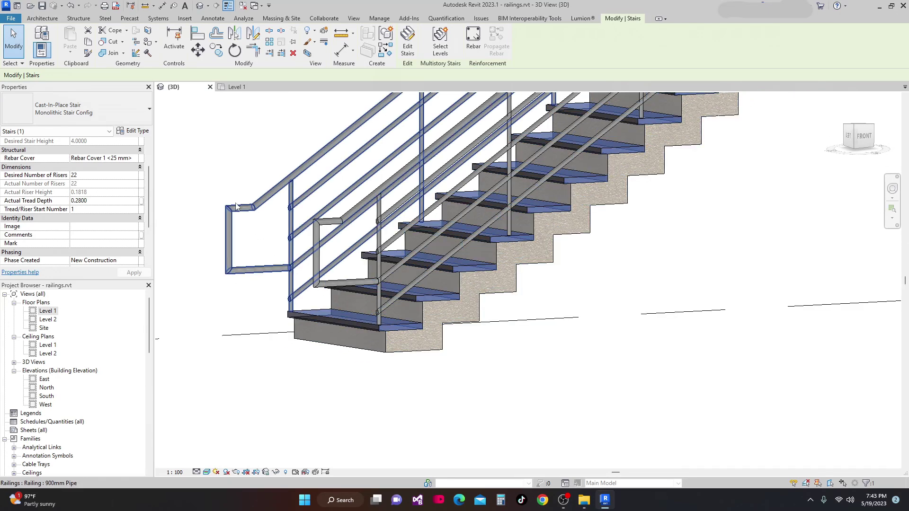
left_click(137, 131)
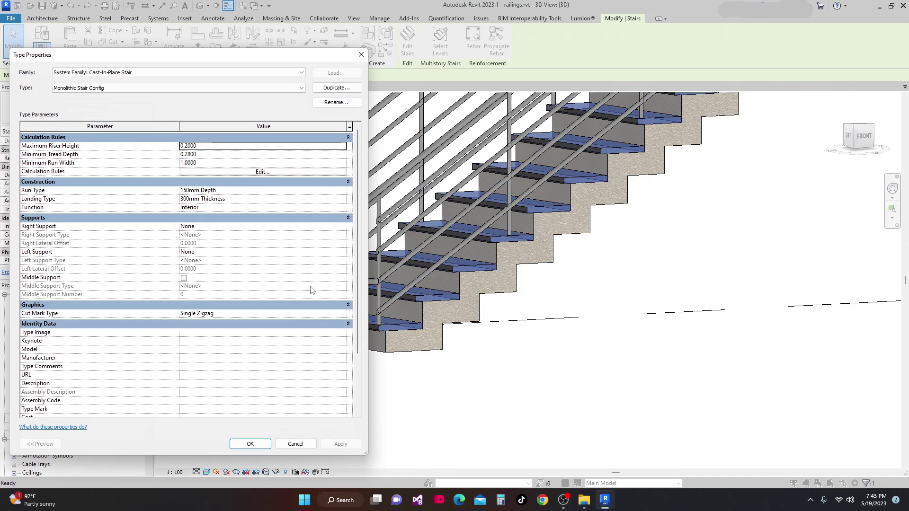
Set the 150mm Depth run's nosing profile to M_Stair Nosing - Radius : 20mm and close both dialogs
left_click(349, 191)
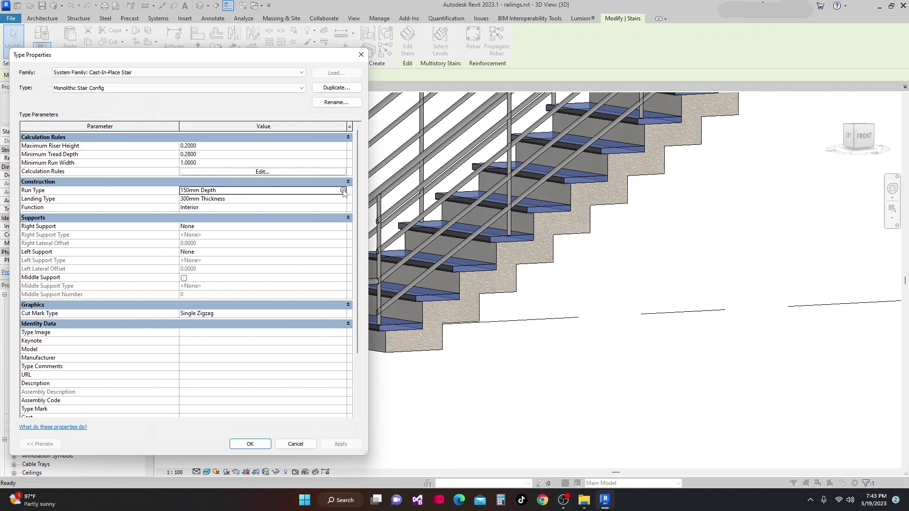
left_click(349, 192)
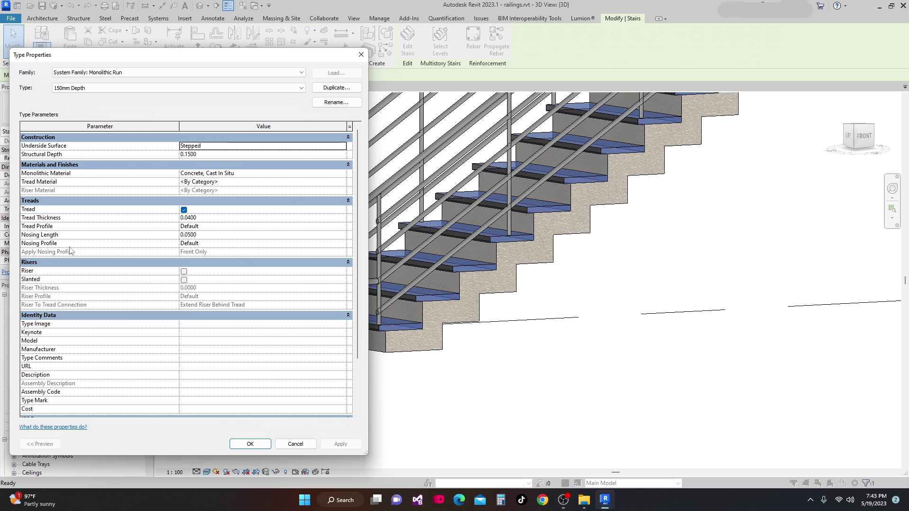
left_click(343, 243)
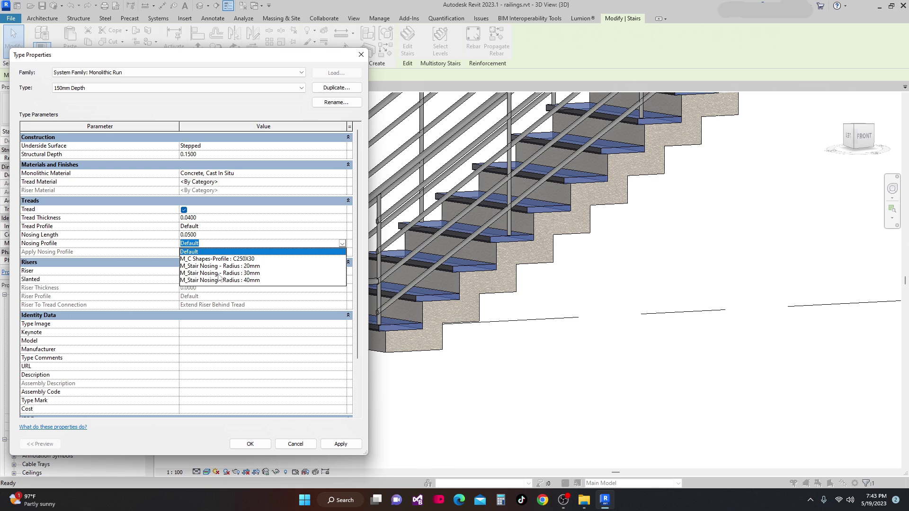
left_click(245, 266)
left_click(341, 443)
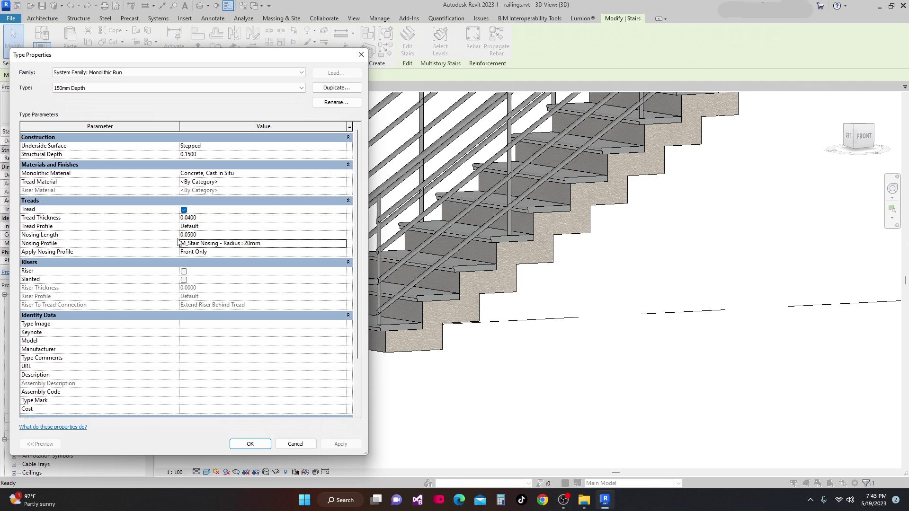
left_click(233, 447)
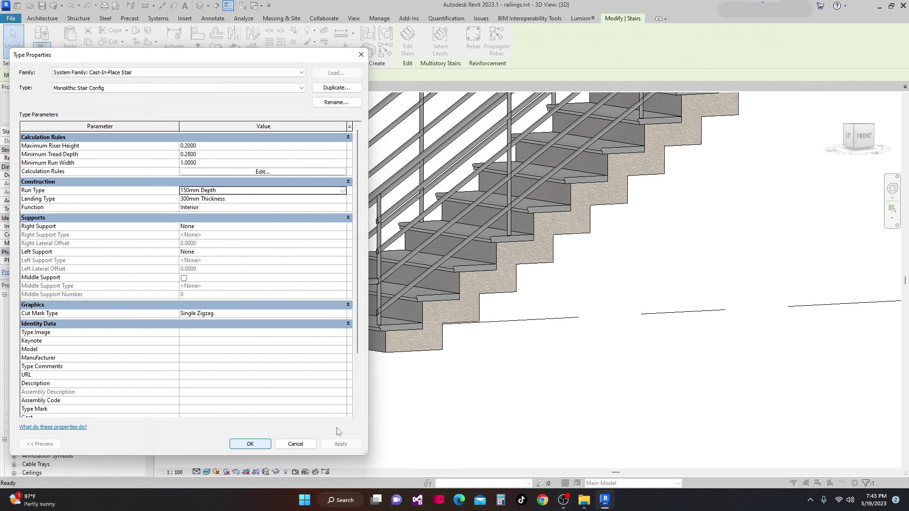
left_click(250, 443)
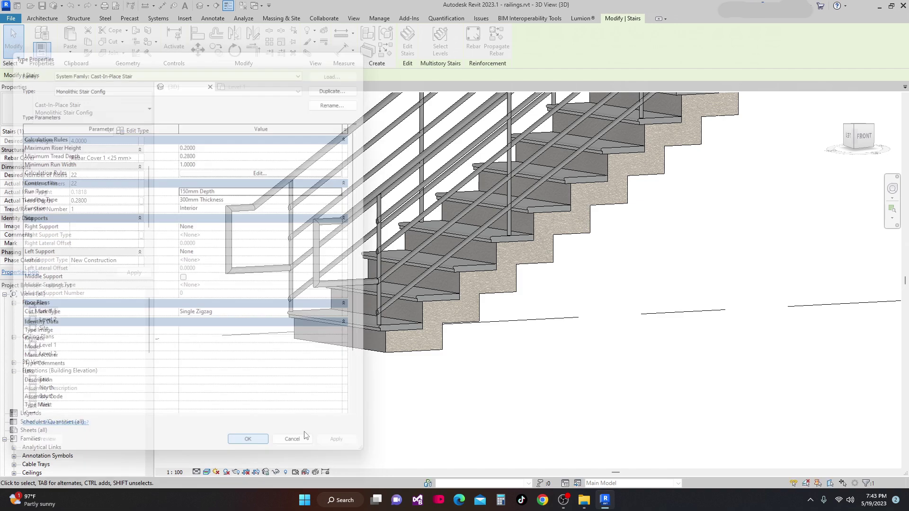
middle_click_drag(410, 428, 349, 318, "shift")
scroll(408, 380, "up", 5)
scroll(349, 319, "up", 8)
scroll(346, 307, "down", 6)
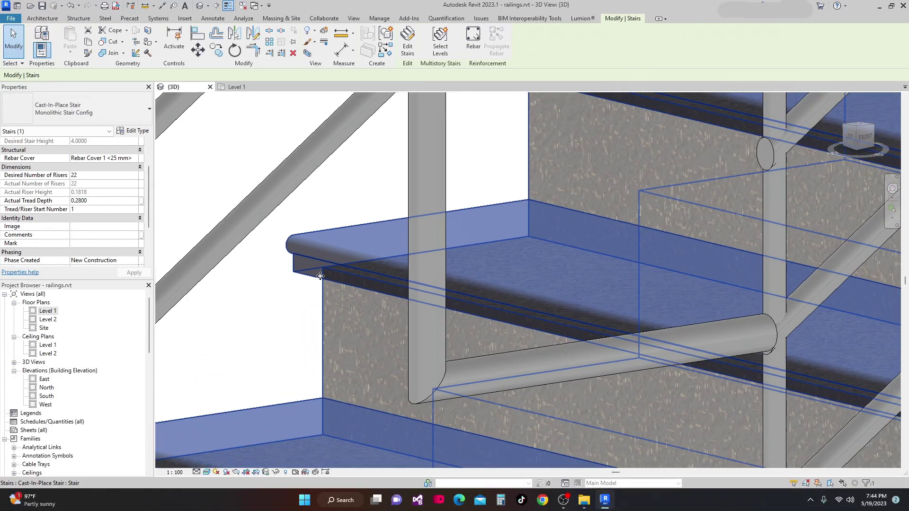
scroll(299, 312, "down", 2)
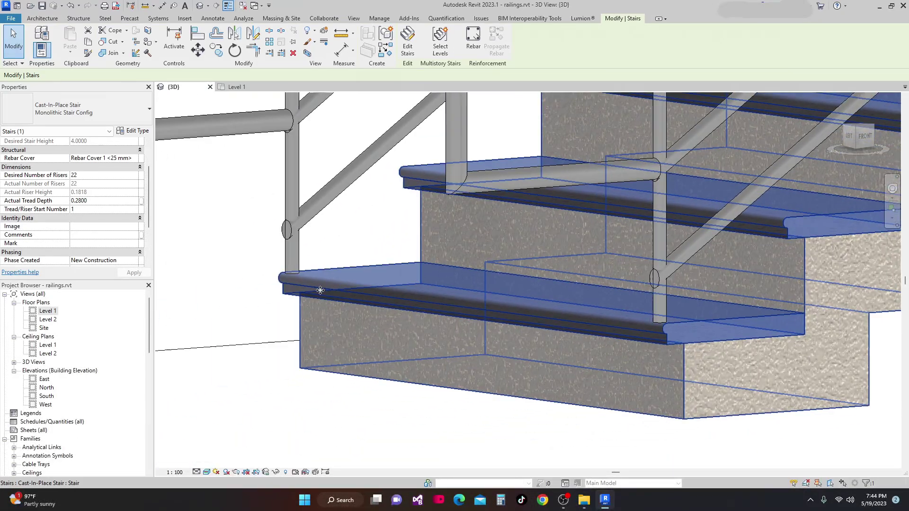
scroll(331, 317, "up", 4)
scroll(456, 334, "down", 5)
middle_click_drag(455, 335, 403, 183)
scroll(403, 183, "up", 6)
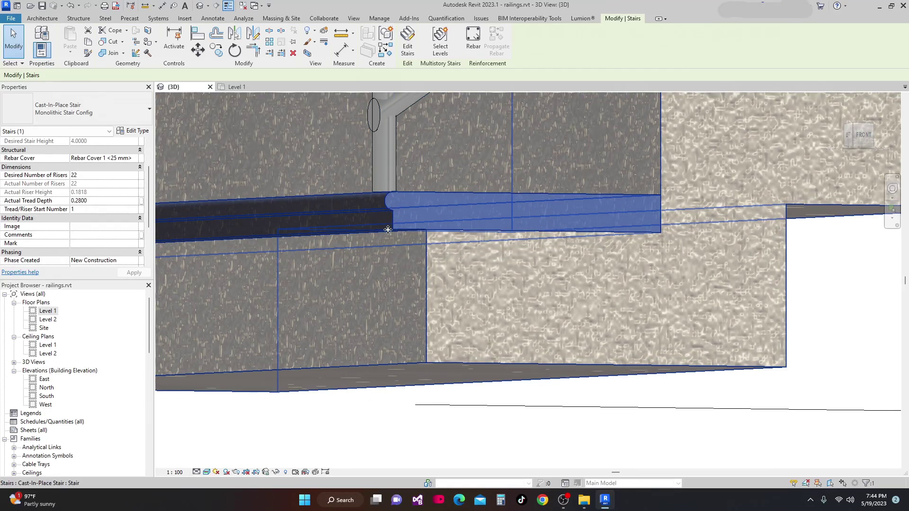
scroll(296, 275, "down", 5)
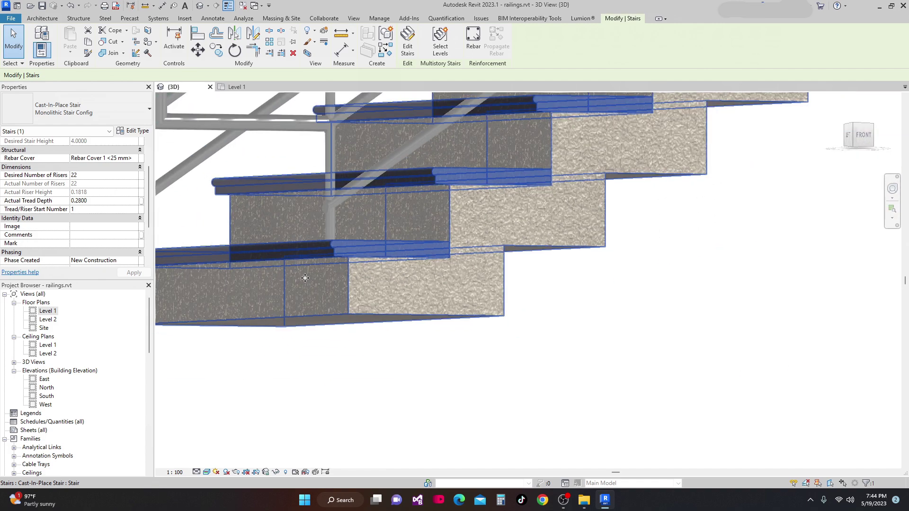
left_click(133, 130)
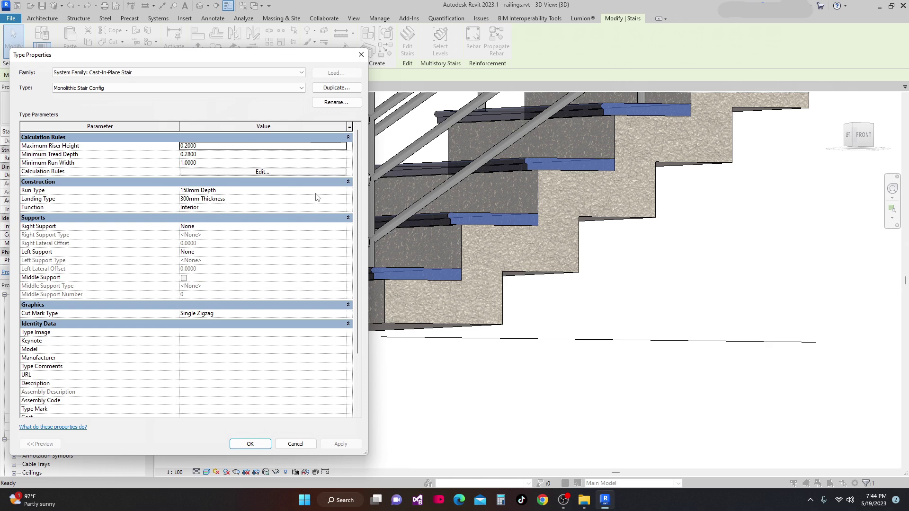
Switch the 150mm Depth run's nosing profile to M_Stair Nosing - Radius : 40mm and close both dialogs
left_click(339, 190)
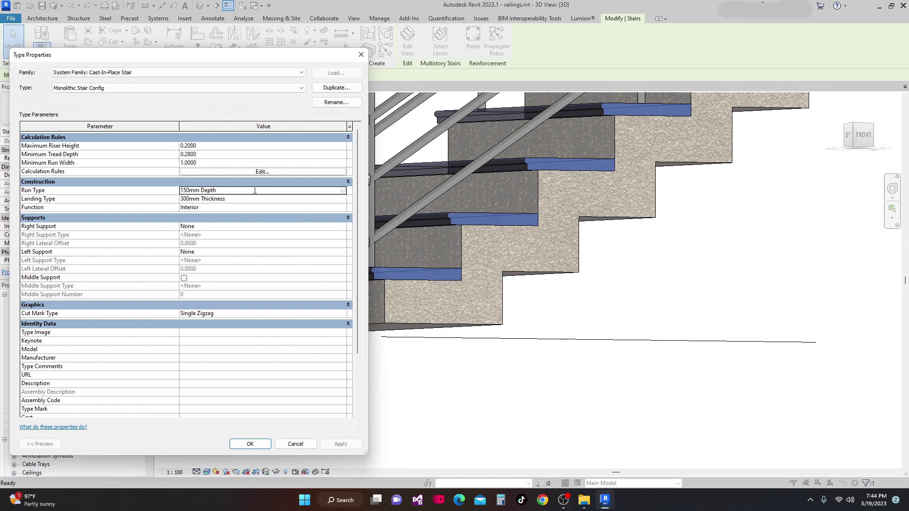
left_click(343, 190)
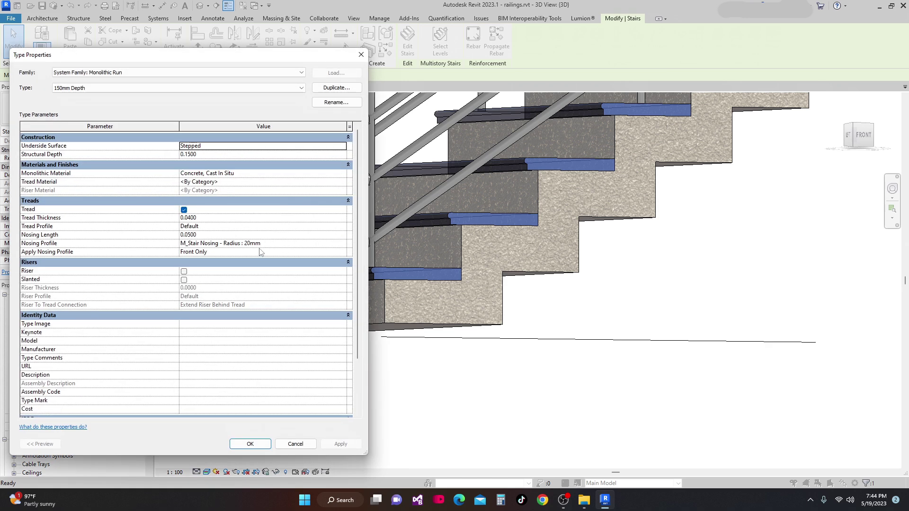
left_click(341, 243)
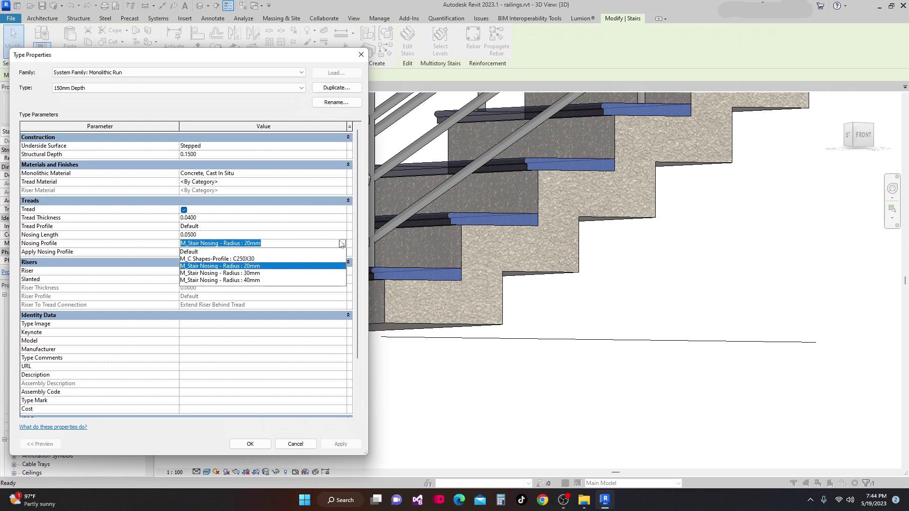
left_click(244, 280)
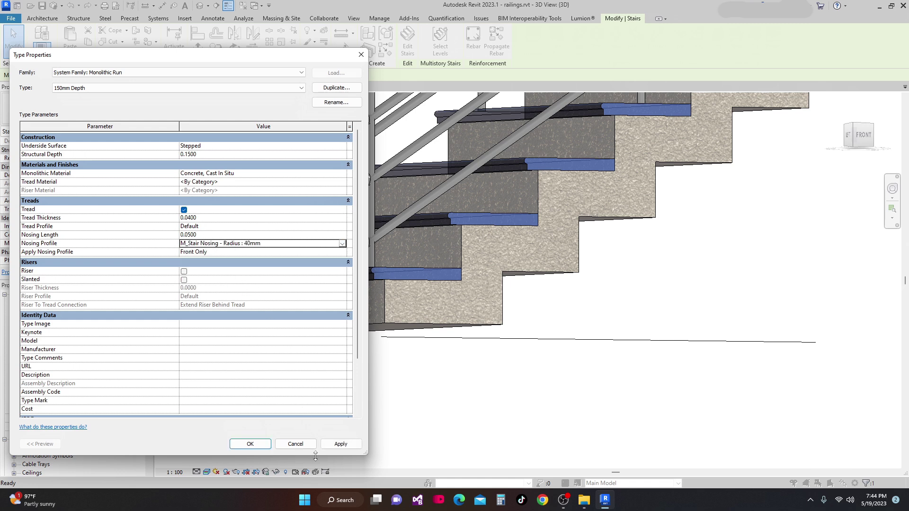
left_click(340, 445)
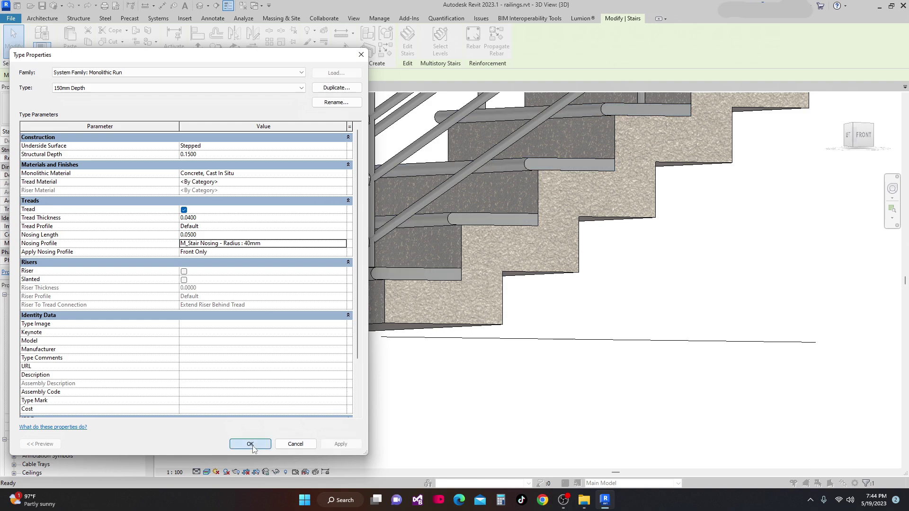
left_click(251, 445)
left_click(250, 443)
Orbit and zoom around the stair to inspect the 40mm nosings, then reopen its type properties
middle_click_drag(354, 367, 436, 419, "shift")
scroll(375, 379, "up", 5)
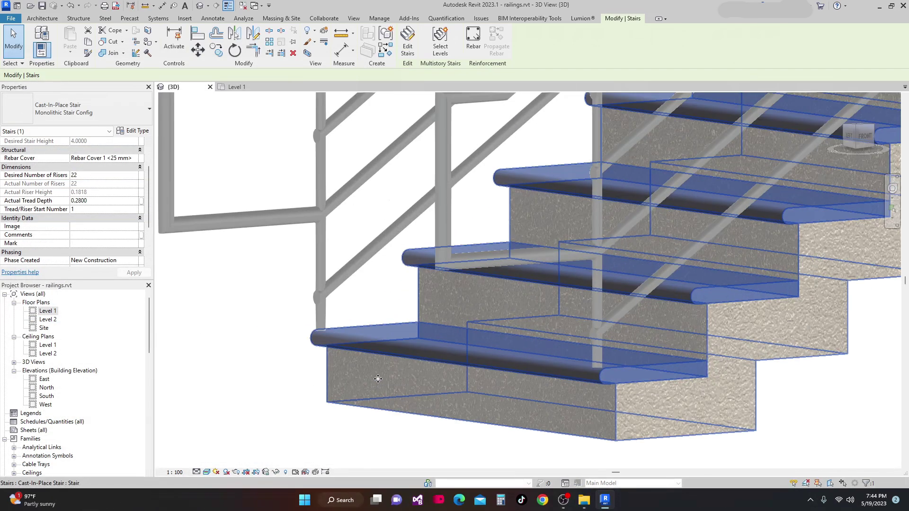
scroll(509, 274, "up", 4)
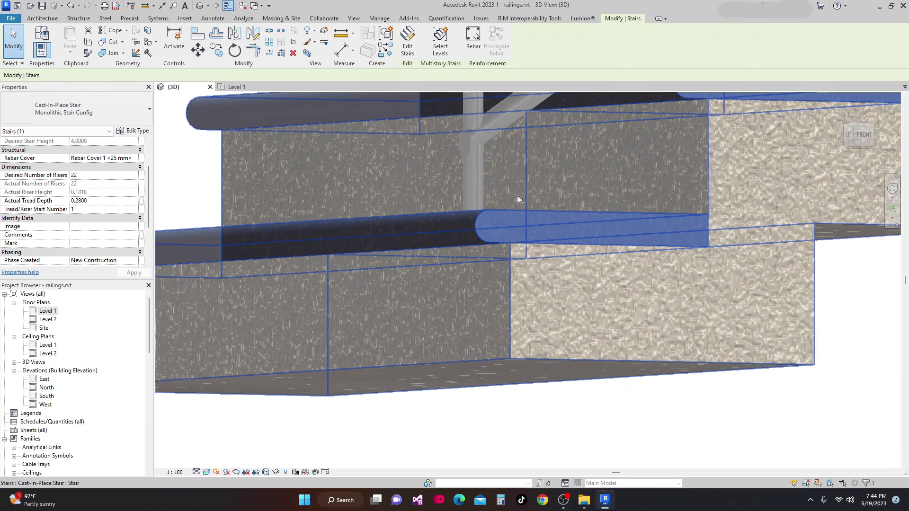
middle_click_drag(520, 238, 335, 226, "shift")
scroll(350, 258, "down", 6)
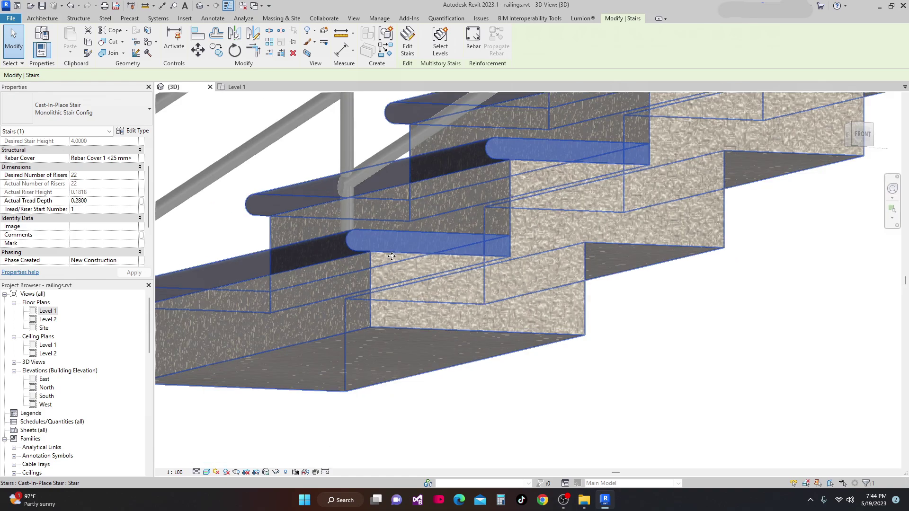
middle_click_drag(402, 319, 291, 309, "shift")
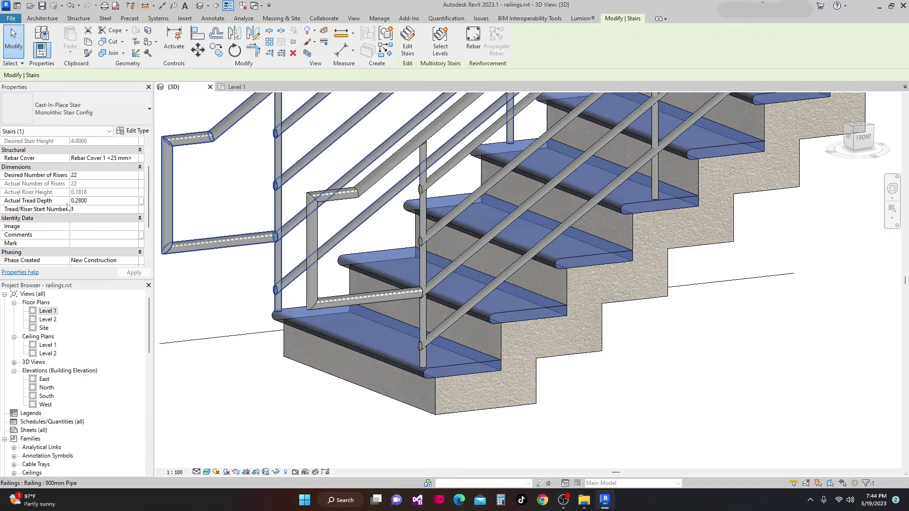
left_click(132, 131)
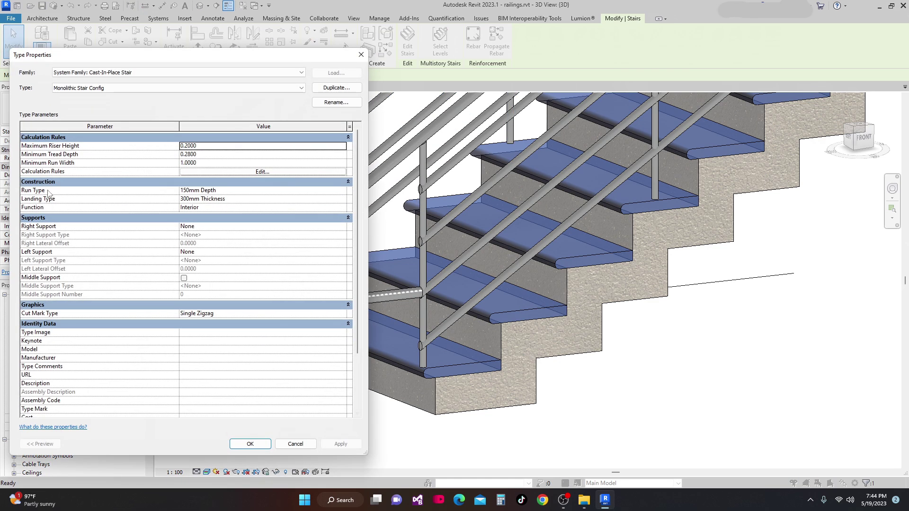
Make the 150mm Depth run apply its nosing profile Front and Left, returning to stair Type Properties
left_click(340, 193)
left_click(341, 191)
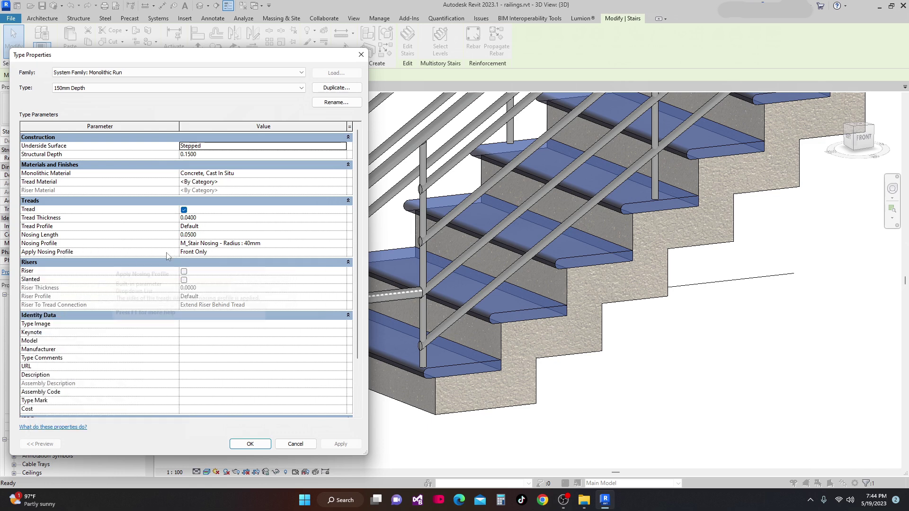
left_click(242, 253)
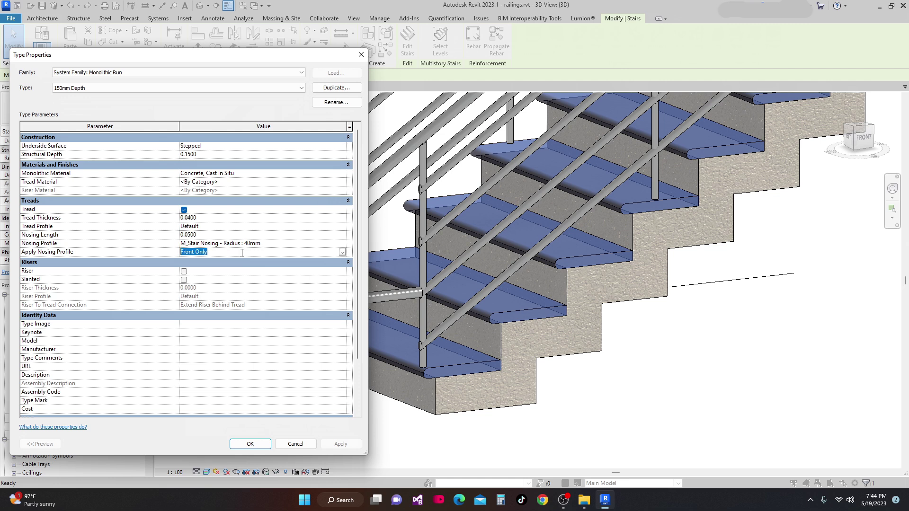
left_click(342, 252)
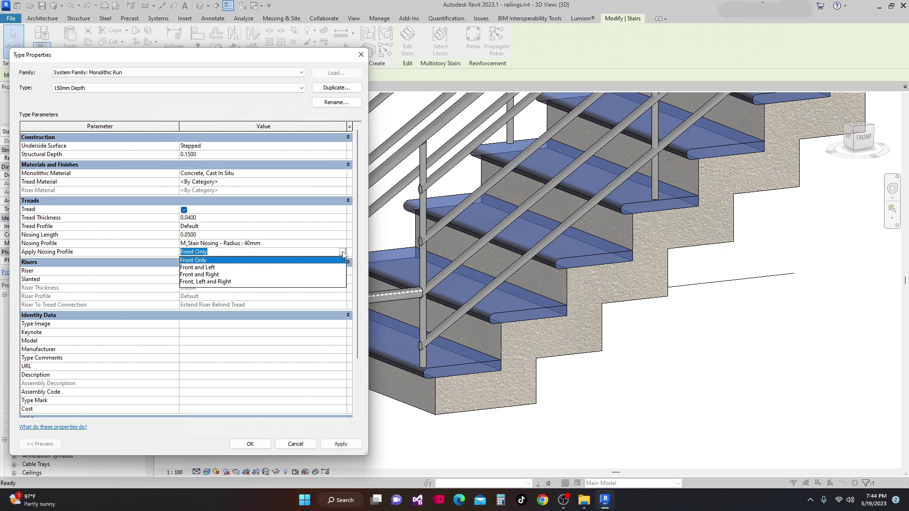
left_click(190, 268)
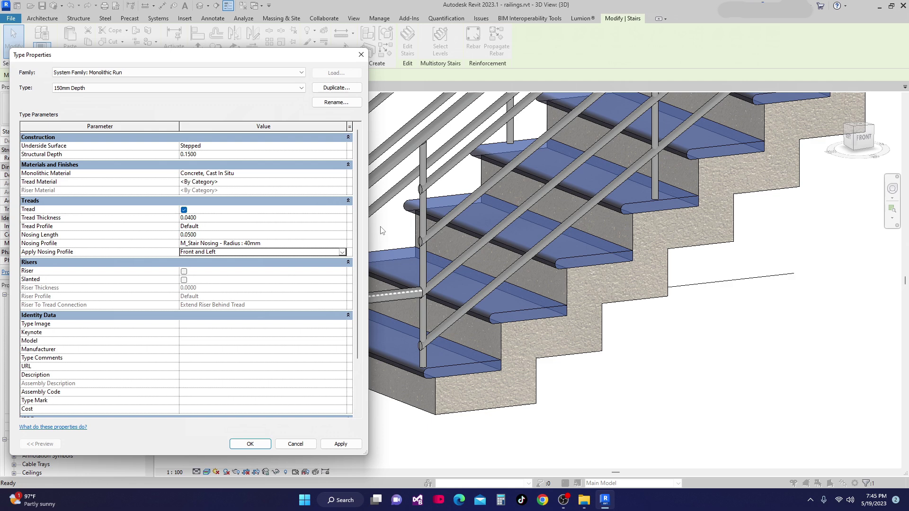
left_click(340, 445)
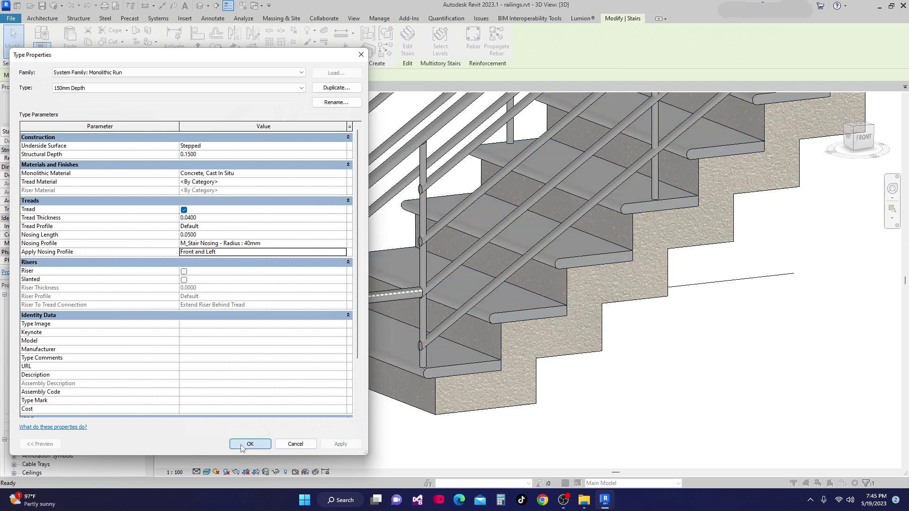
left_click(294, 444)
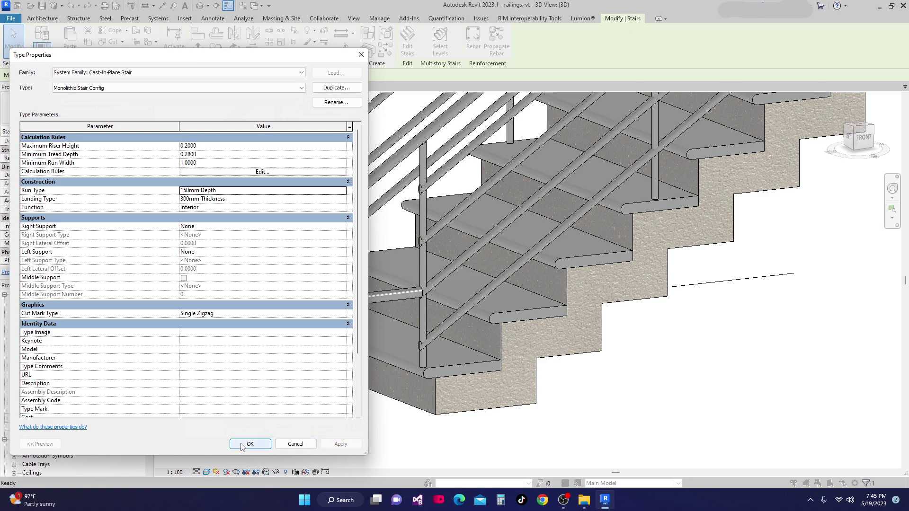
Close the stair type properties and orbit the view toward the stair's left side
left_click(250, 443)
middle_click_drag(324, 437, 308, 393, "shift")
scroll(308, 393, "down", 2)
scroll(670, 361, "up", 4)
scroll(670, 361, "down", 4)
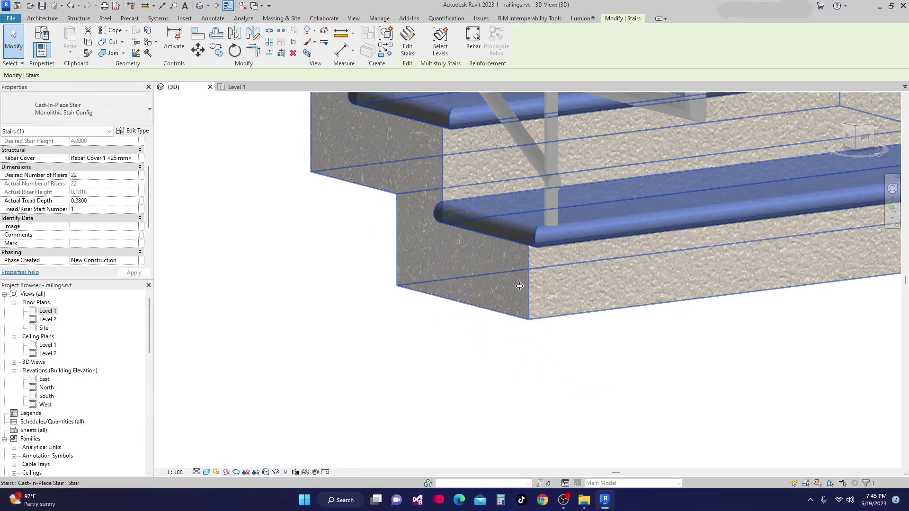
scroll(663, 336, "down", 2)
Orbit and zoom from the front-left to check the front-and-left nosings, then reopen the type properties
middle_click_drag(679, 345, 803, 393, "shift")
scroll(558, 348, "up", 4)
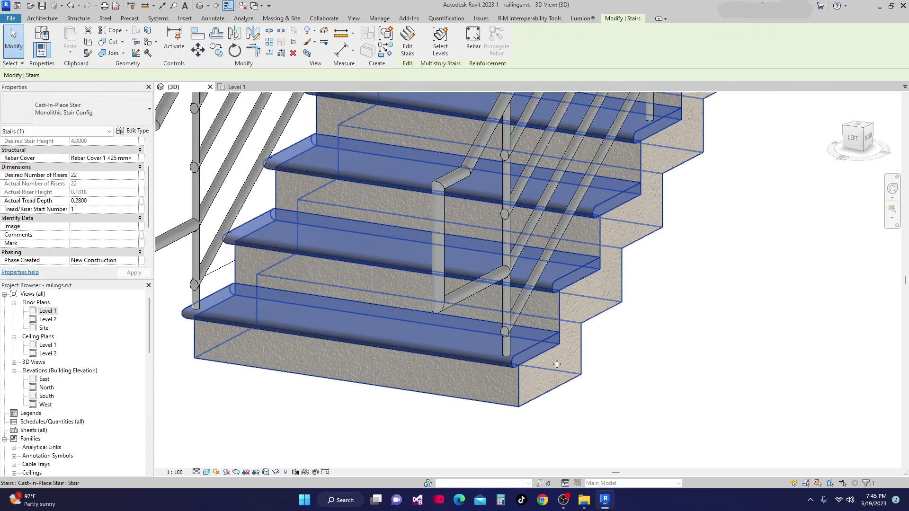
scroll(536, 355, "down", 4)
scroll(399, 358, "up", 3)
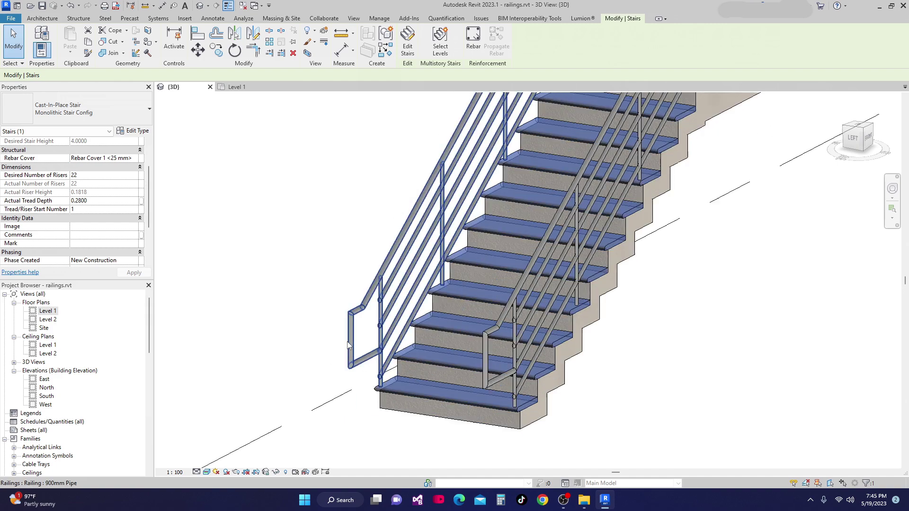
middle_click_drag(399, 358, 576, 283, "shift")
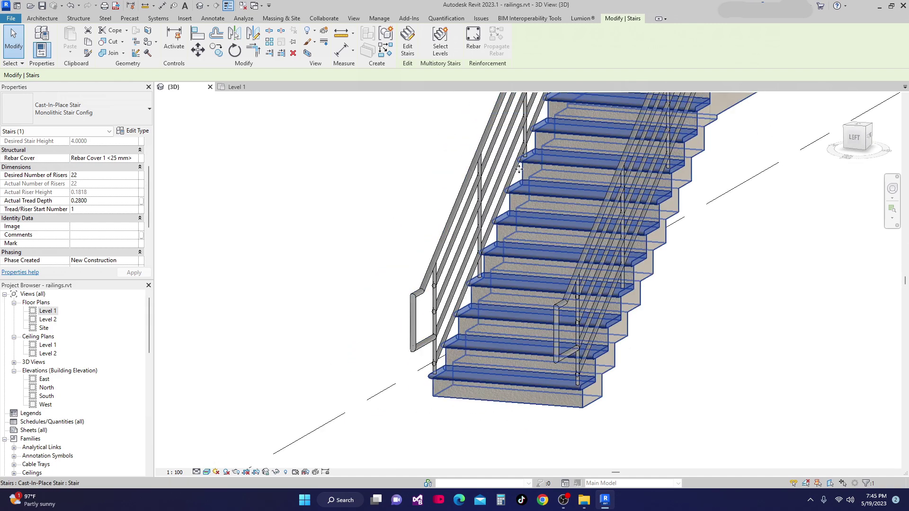
scroll(473, 360, "up", 5)
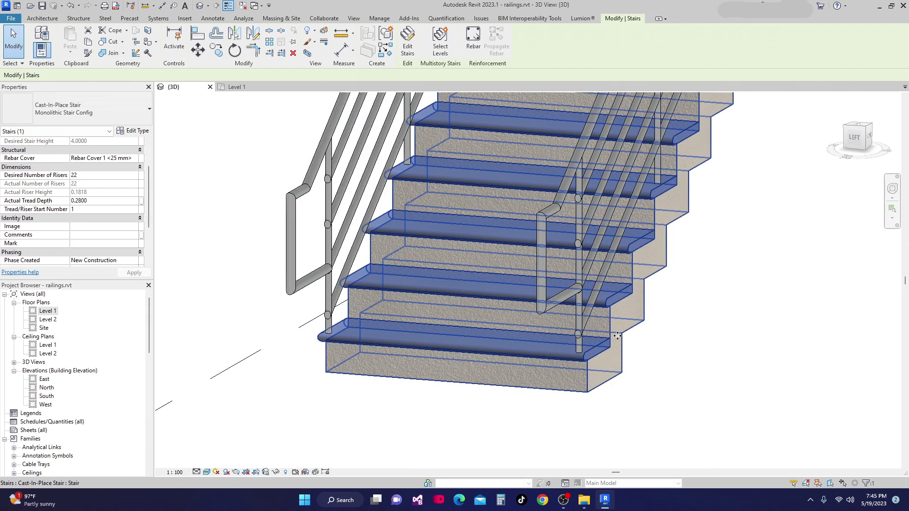
scroll(633, 362, "down", 5)
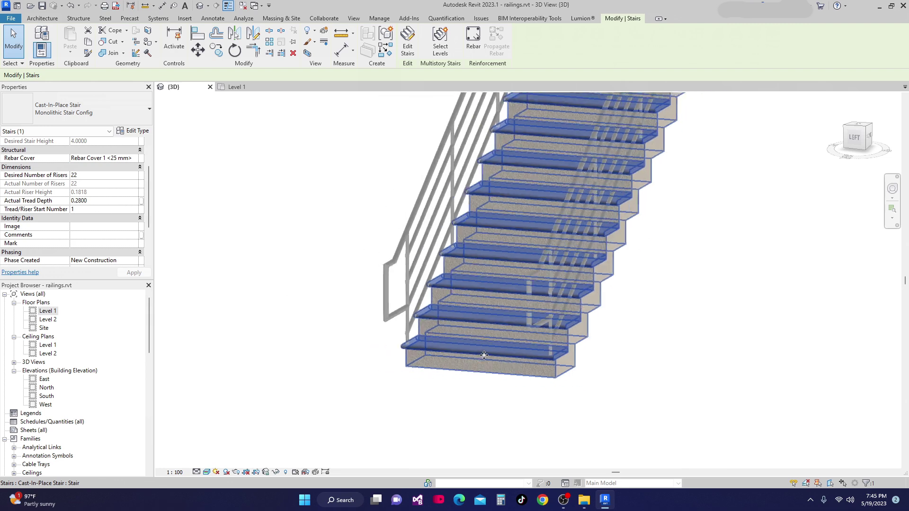
middle_click_drag(633, 363, 466, 326, "shift")
scroll(457, 332, "down", 4)
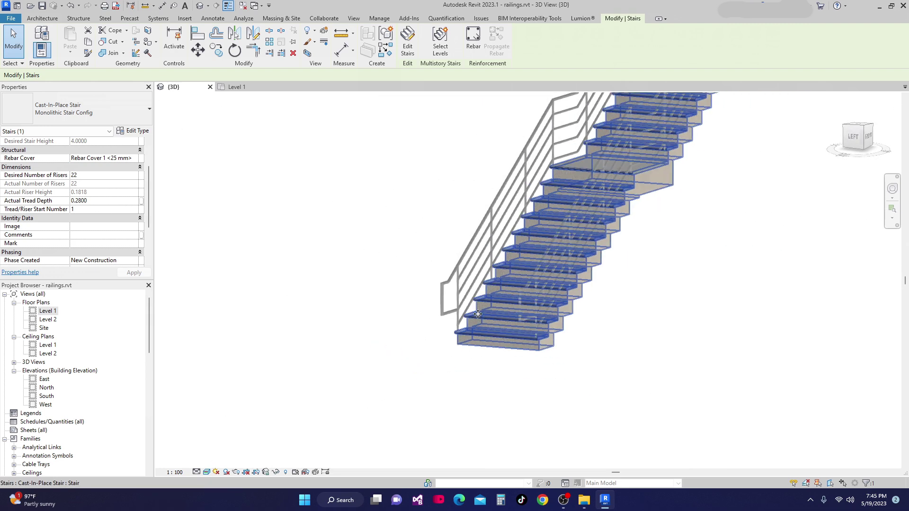
left_click(143, 131)
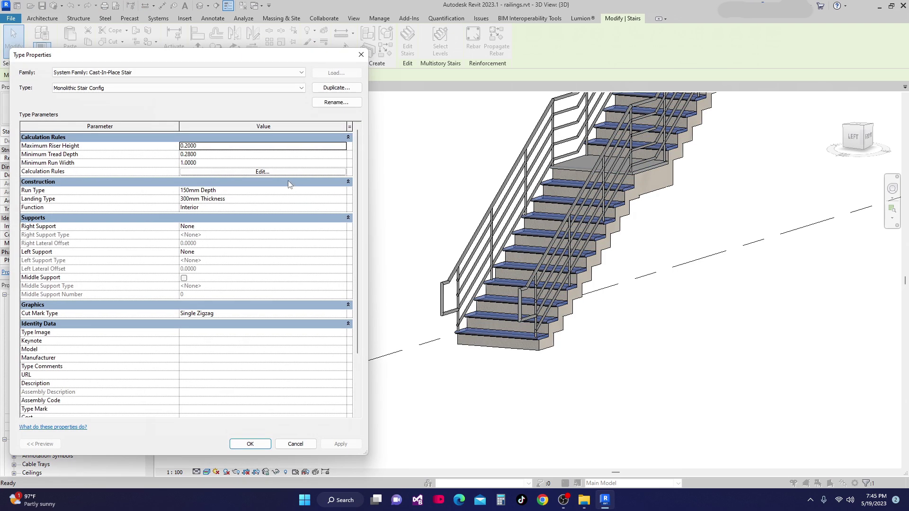
Set the 150mm Depth run's nosing to Front, Left and Right and close both dialogs
left_click(341, 190)
left_click(341, 190)
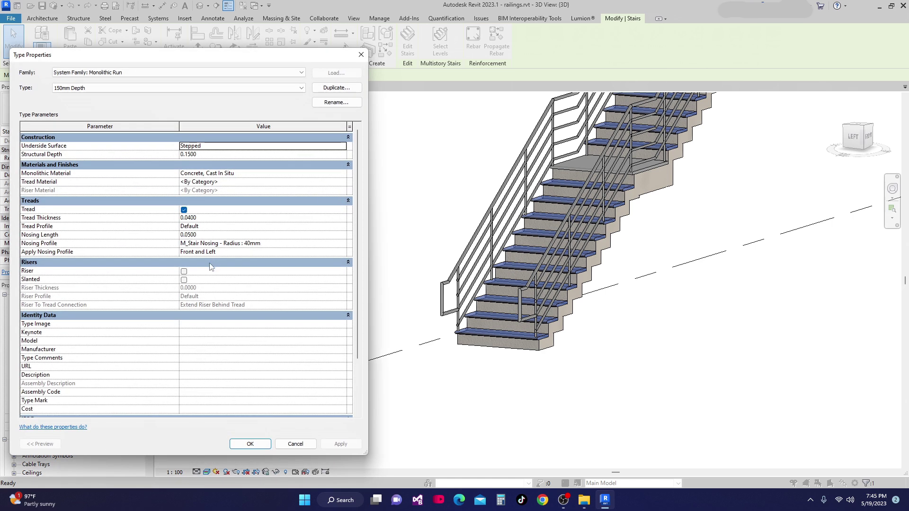
left_click(339, 253)
left_click(341, 252)
left_click(193, 282)
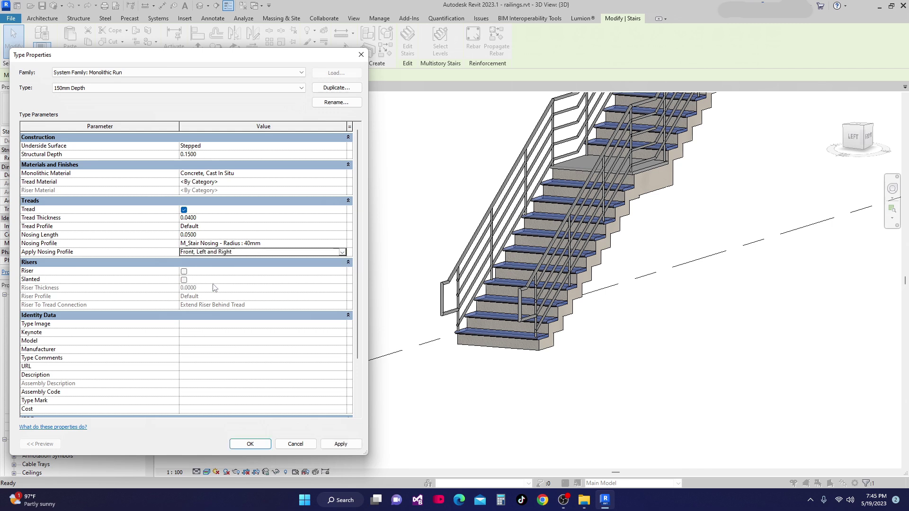
left_click(340, 444)
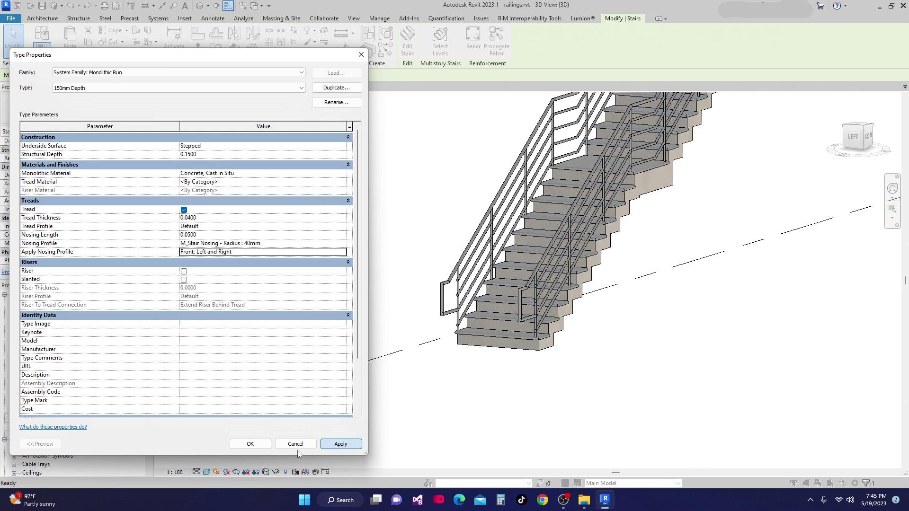
left_click(249, 444)
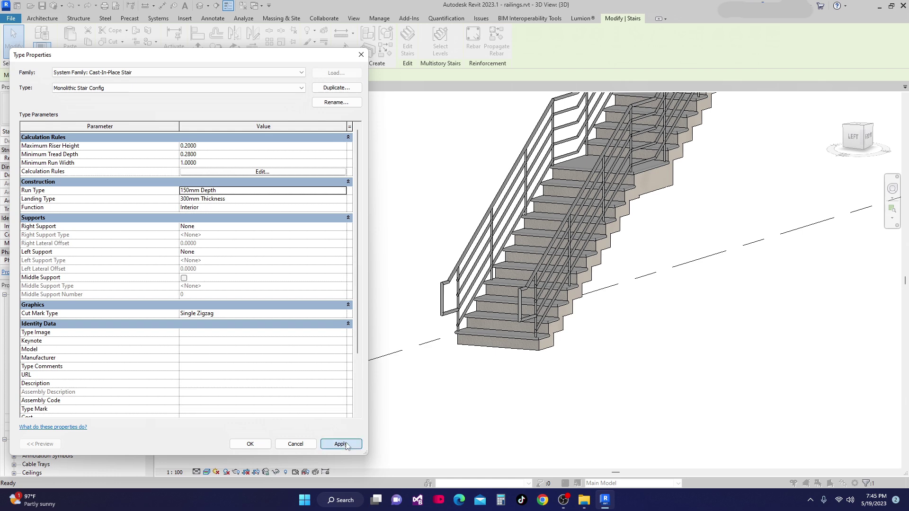
left_click(250, 444)
Orbit and zoom over the lower steps to inspect the wrapped nosings, then reopen the type properties
middle_click_drag(476, 414, 487, 358, "shift")
scroll(609, 328, "up", 5)
middle_click_drag(505, 301, 351, 375, "shift")
scroll(323, 378, "up", 8)
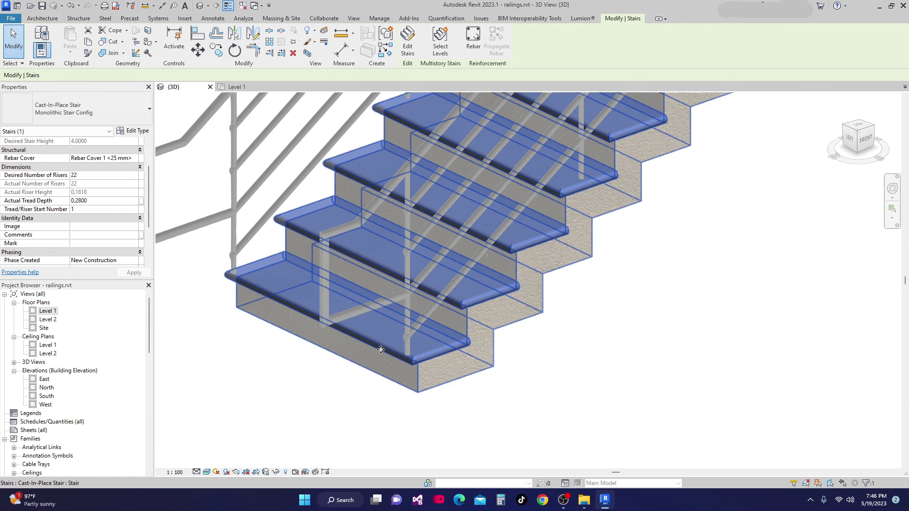
scroll(378, 322, "up", 3)
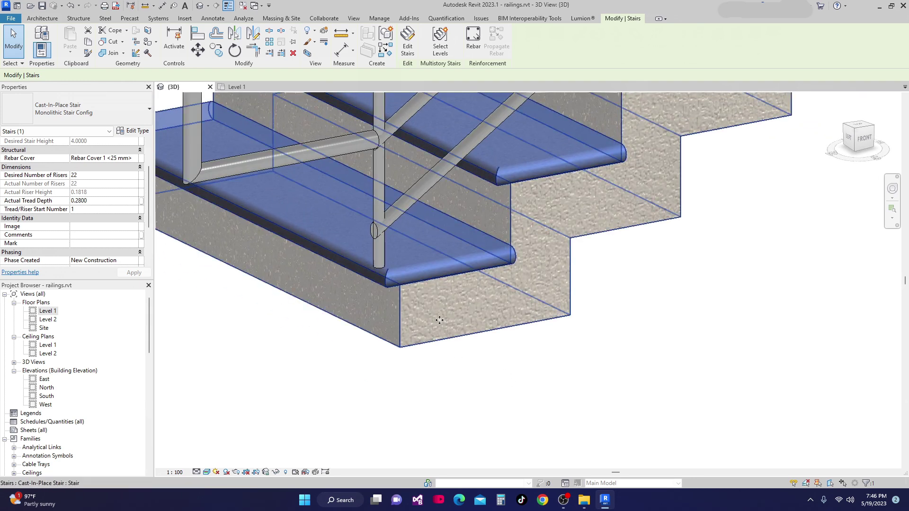
middle_click_drag(401, 301, 521, 432, "shift")
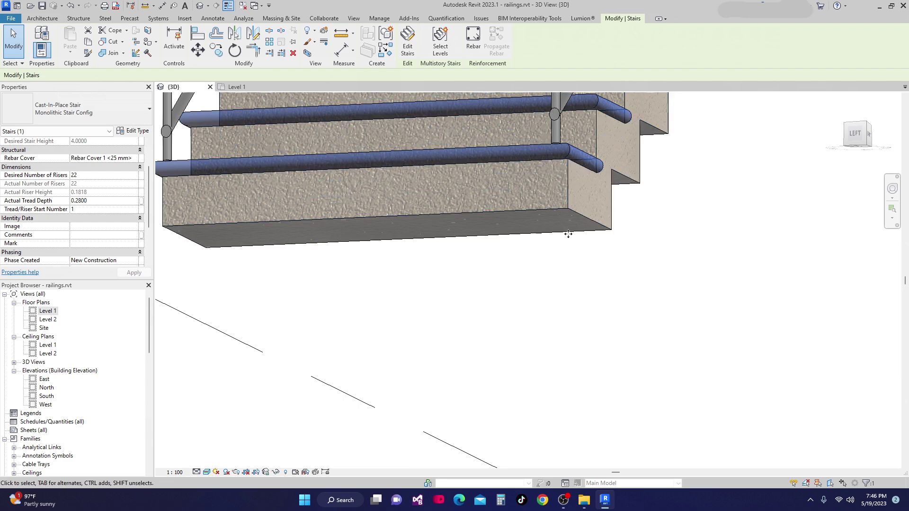
middle_click_drag(535, 168, 522, 287, "shift")
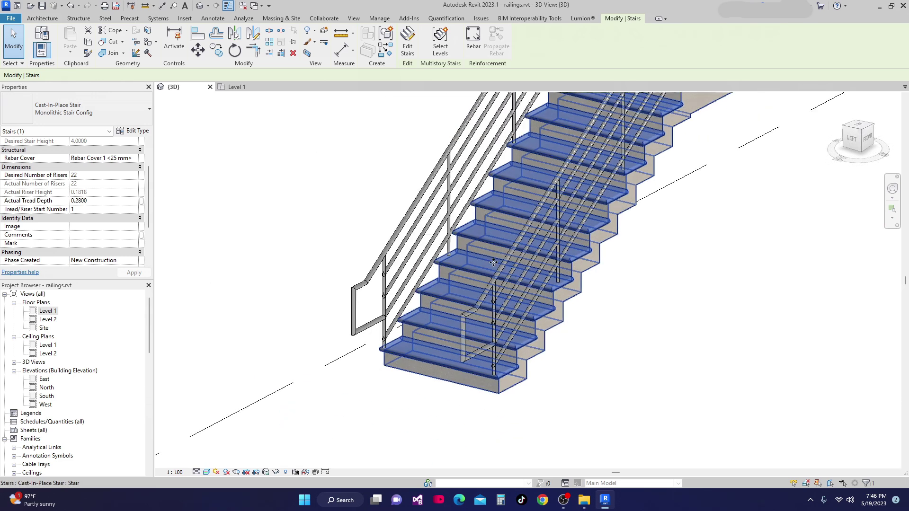
left_click(146, 133)
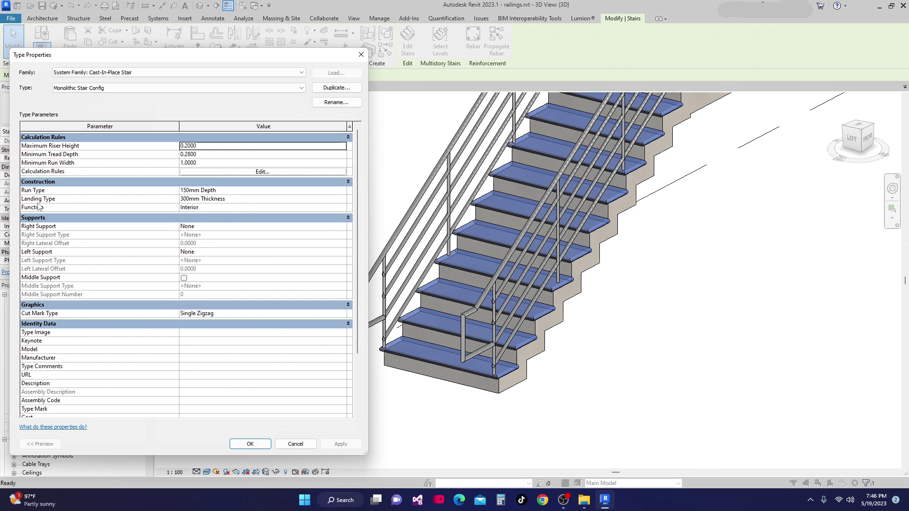
Turn on Riser and Slanted for the 150mm Depth run, close both dialogs, and view the risers
left_click(343, 191)
left_click(343, 191)
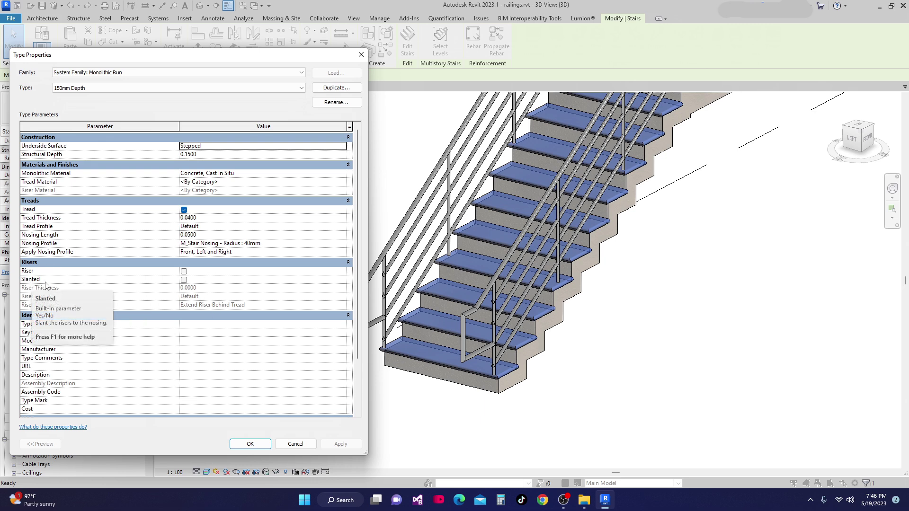
left_click(183, 272)
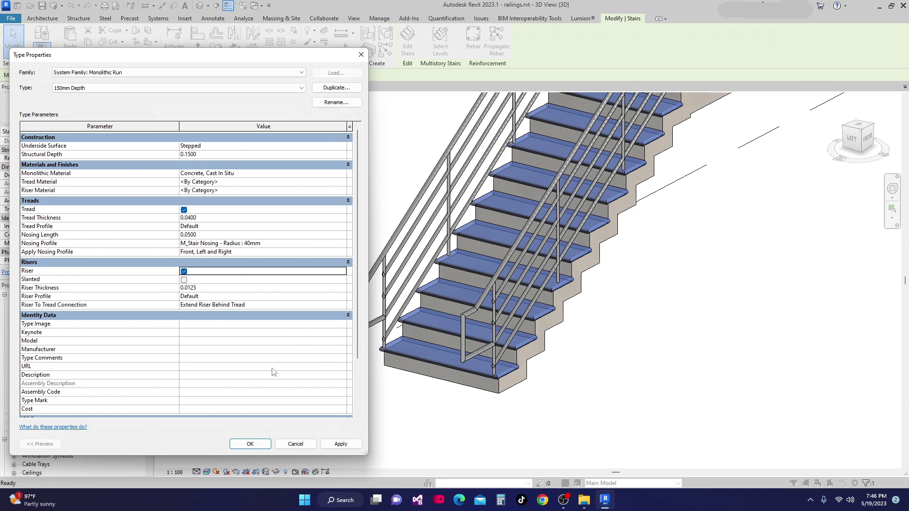
left_click(184, 281)
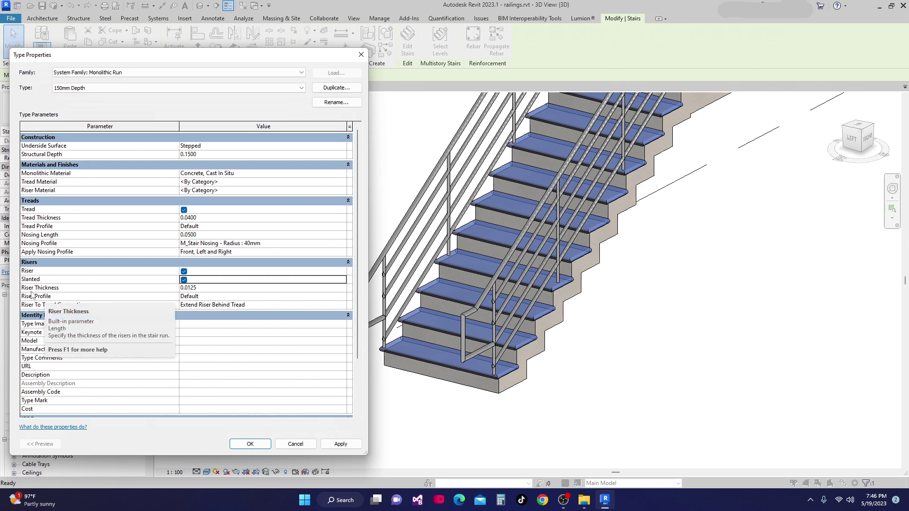
left_click(342, 444)
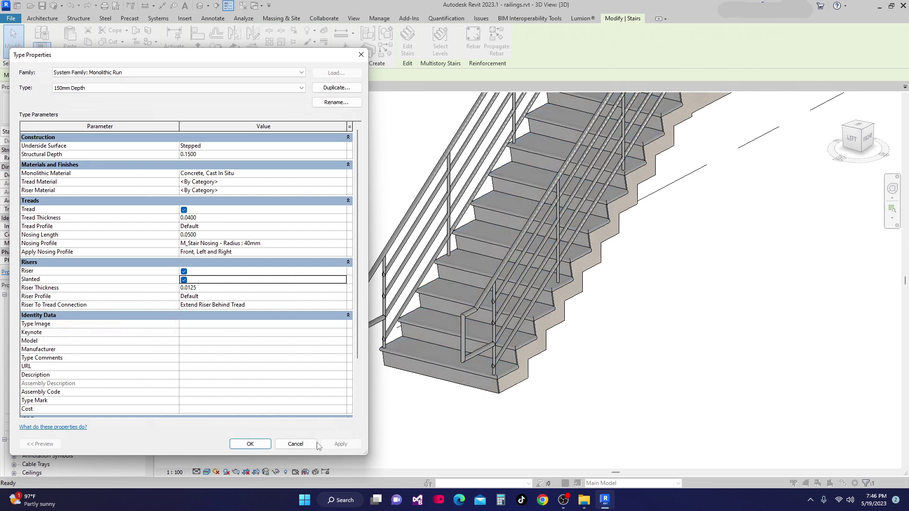
left_click(250, 444)
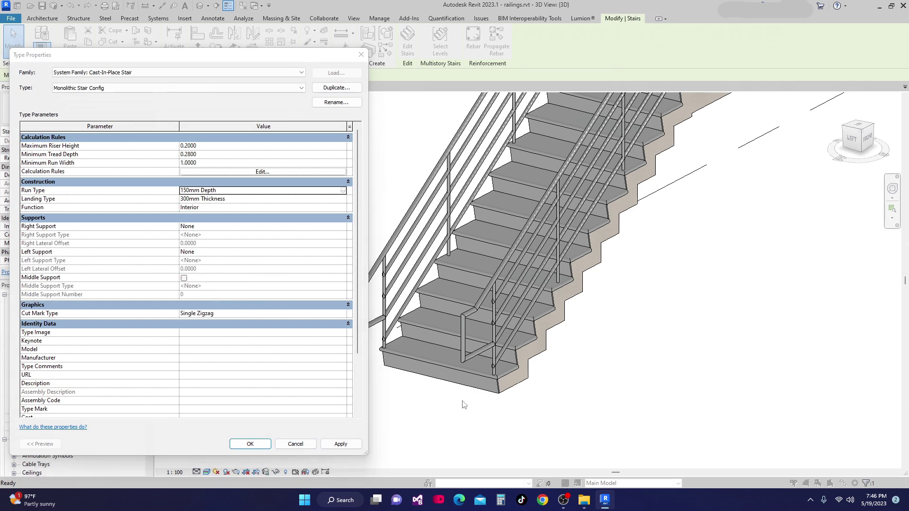
left_click(250, 444)
middle_click_drag(552, 407, 580, 408, "shift")
scroll(581, 409, "up", 8)
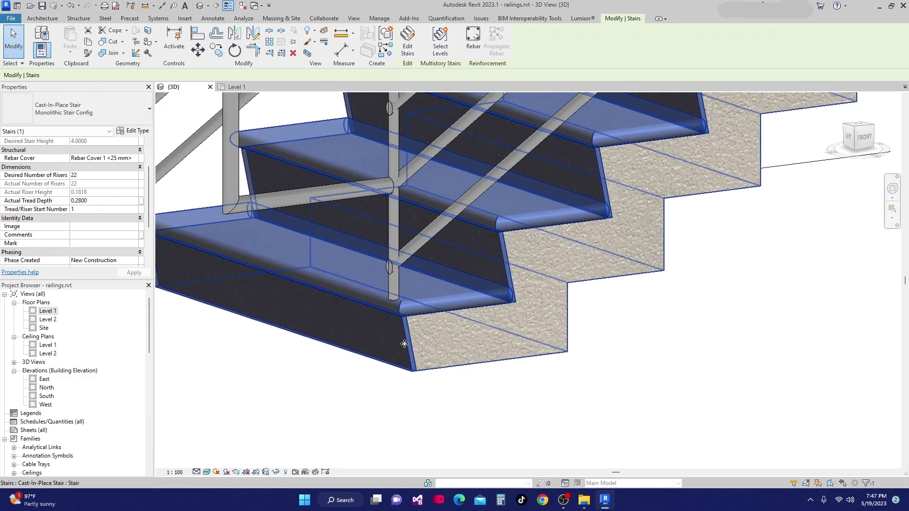
Orbit around the bottom steps and reopen the 150mm Depth run type settings
scroll(436, 333, "down", 2)
middle_click_drag(436, 333, 461, 330, "shift")
scroll(414, 292, "up", 6)
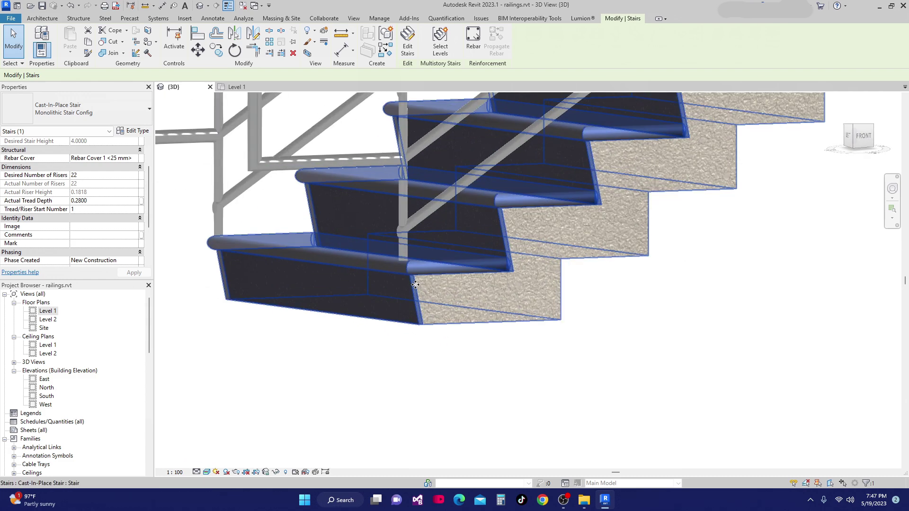
scroll(414, 293, "down", 4)
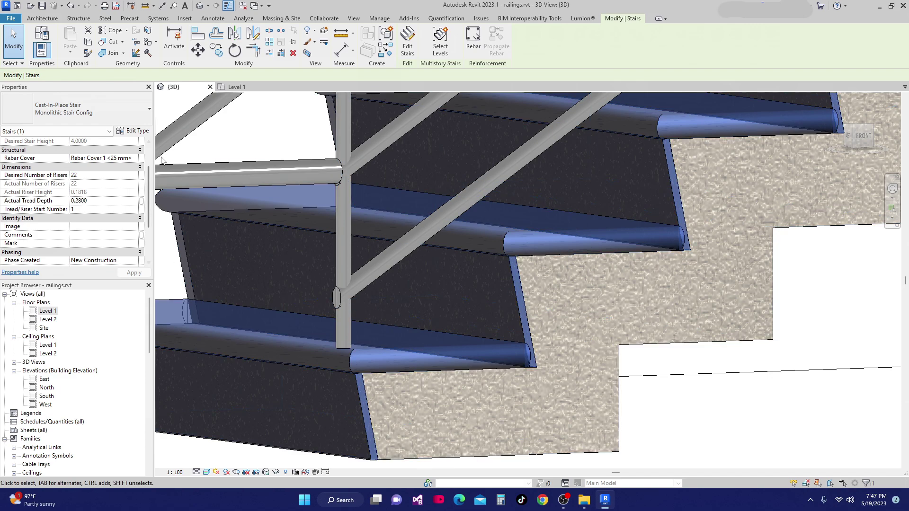
left_click(138, 131)
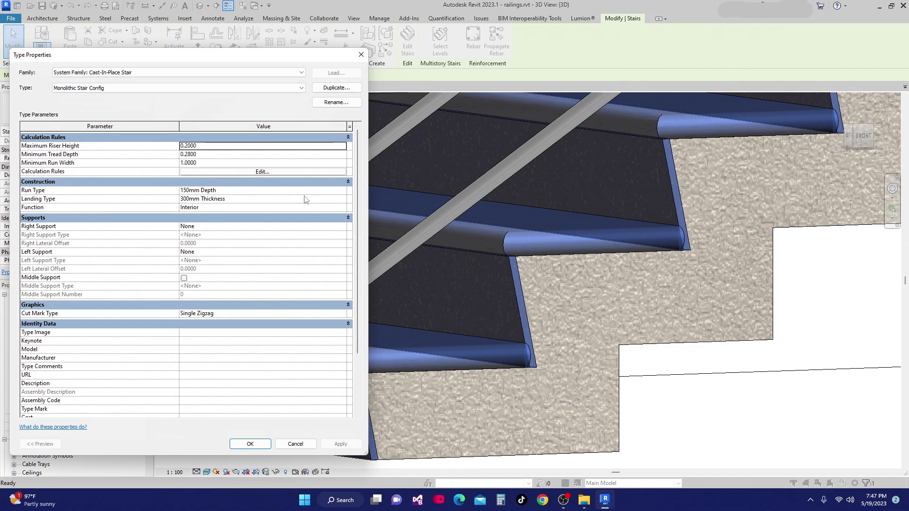
left_click(342, 191)
left_click(343, 191)
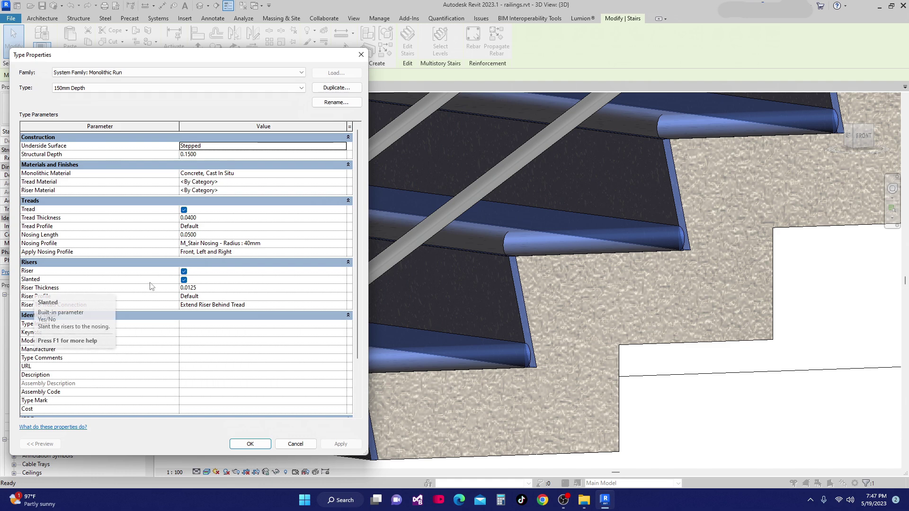
Preview straight risers by unchecking Slanted, then re-enable and apply slanted risers
left_click(184, 280)
left_click(340, 444)
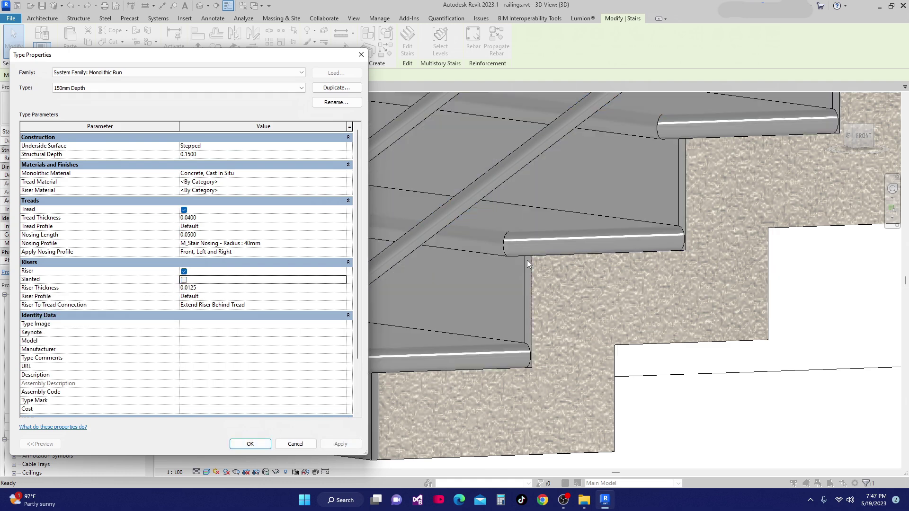
left_click(184, 280)
left_click(346, 448)
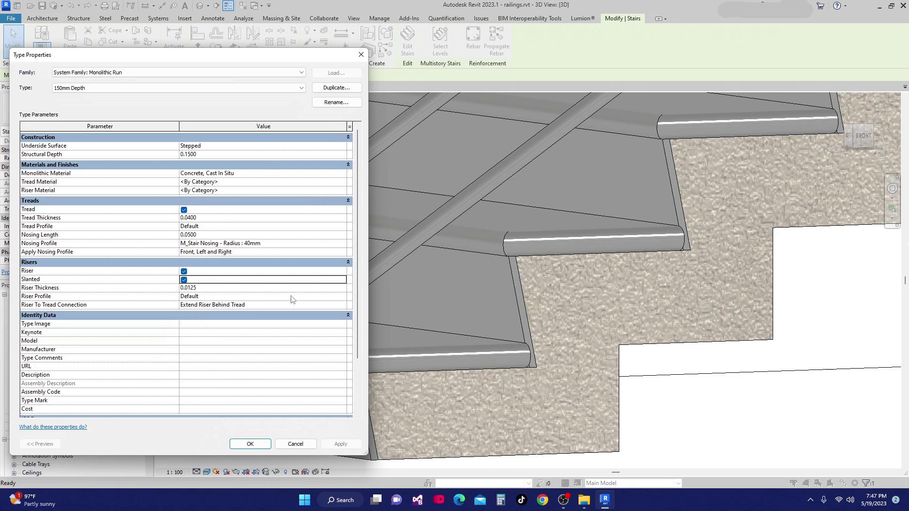
left_click(221, 297)
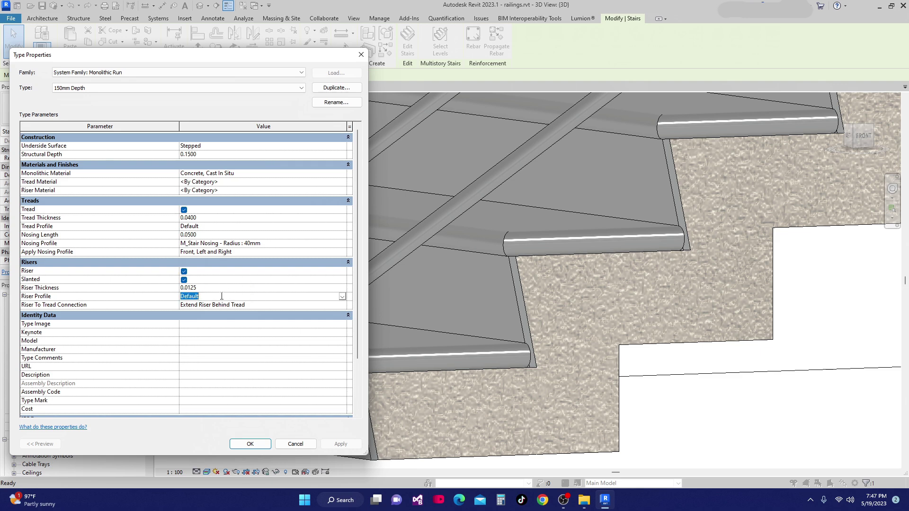
left_click(342, 297)
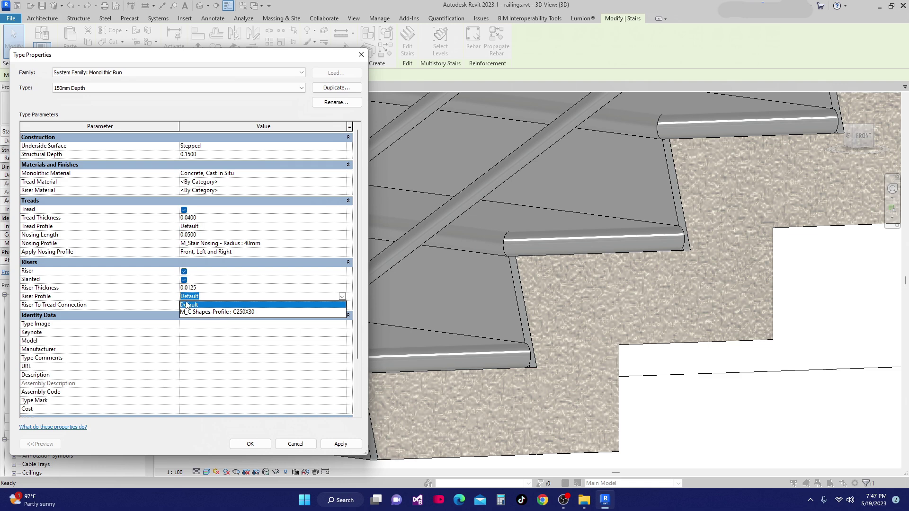
left_click(125, 298)
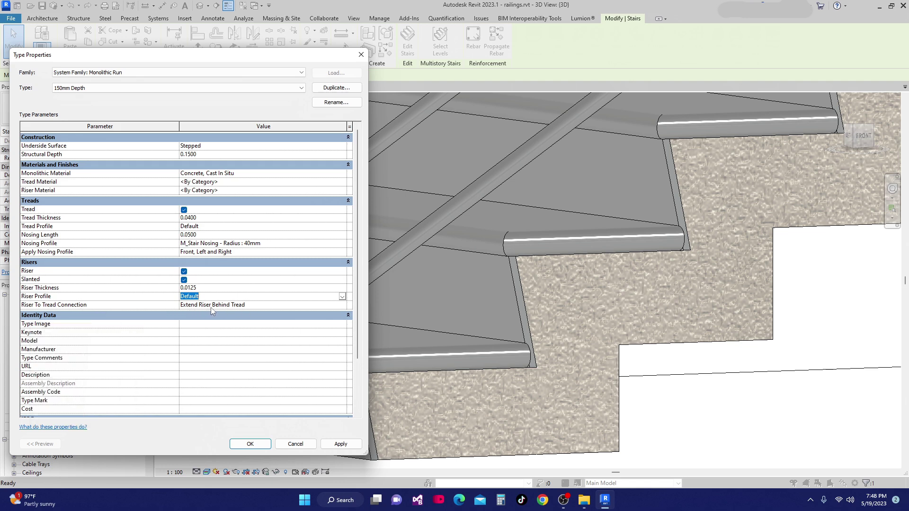
left_click(344, 306)
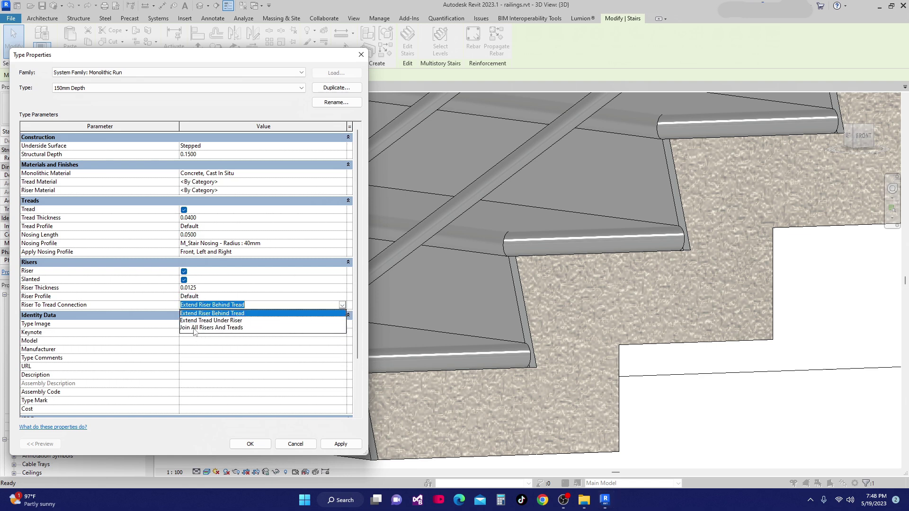
Compare Extend Treads Under Risers against Extend Risers Behind Treads, ending with treads extended under risers
left_click(208, 321)
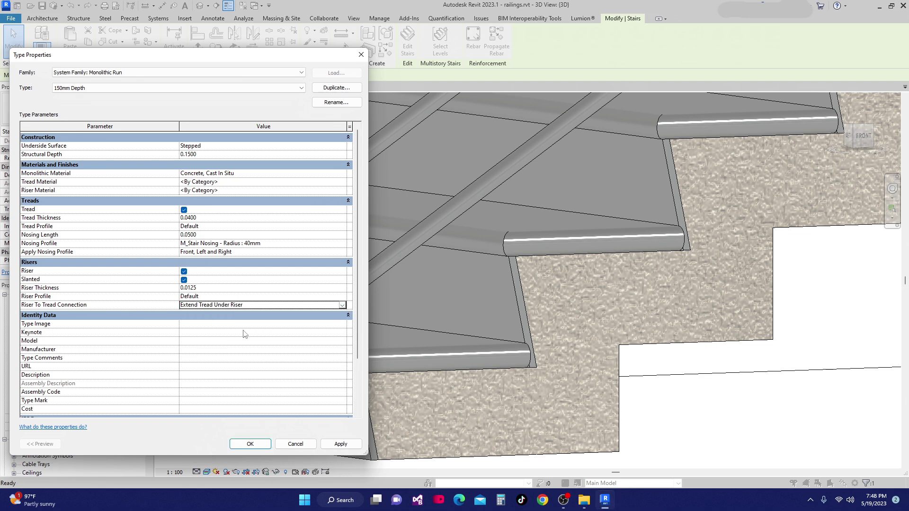
left_click(341, 445)
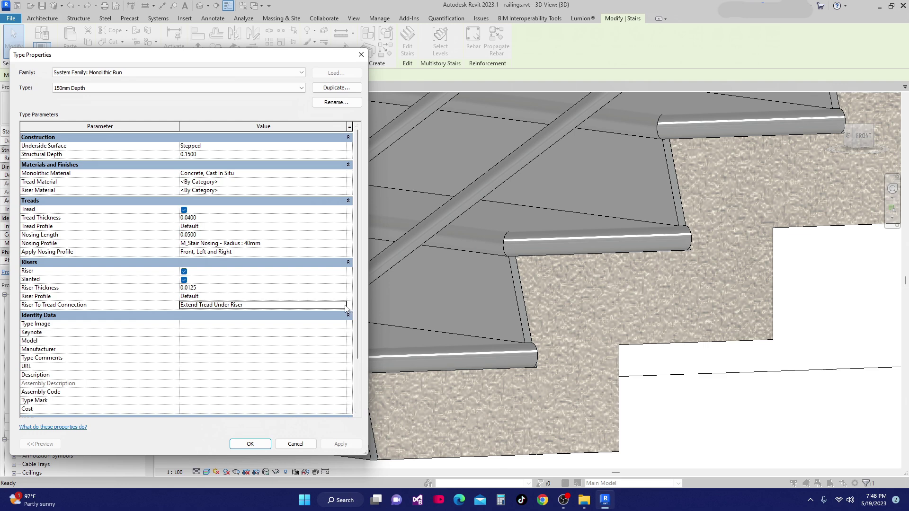
left_click(266, 305)
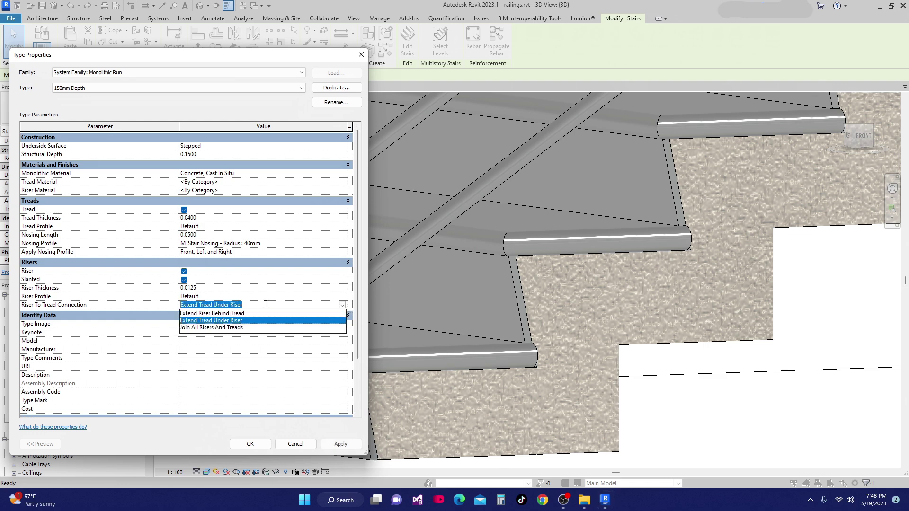
left_click(193, 313)
left_click(332, 441)
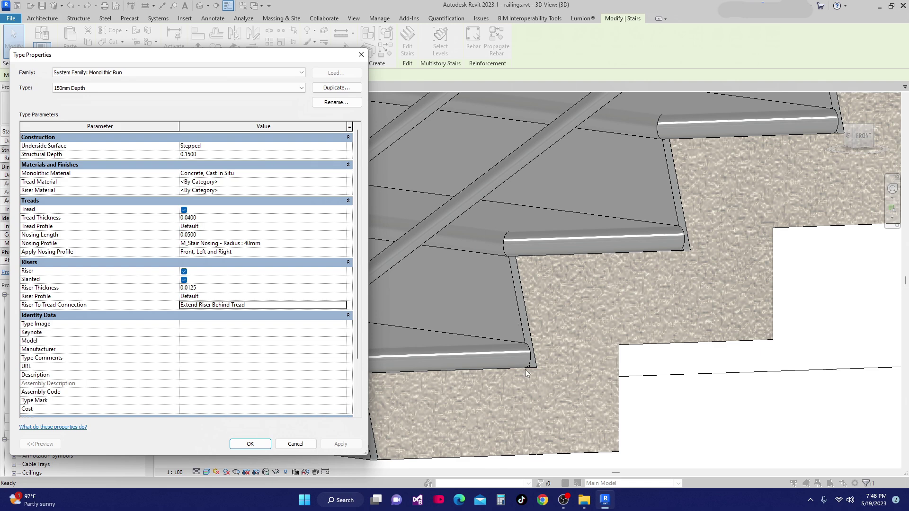
left_click(343, 306)
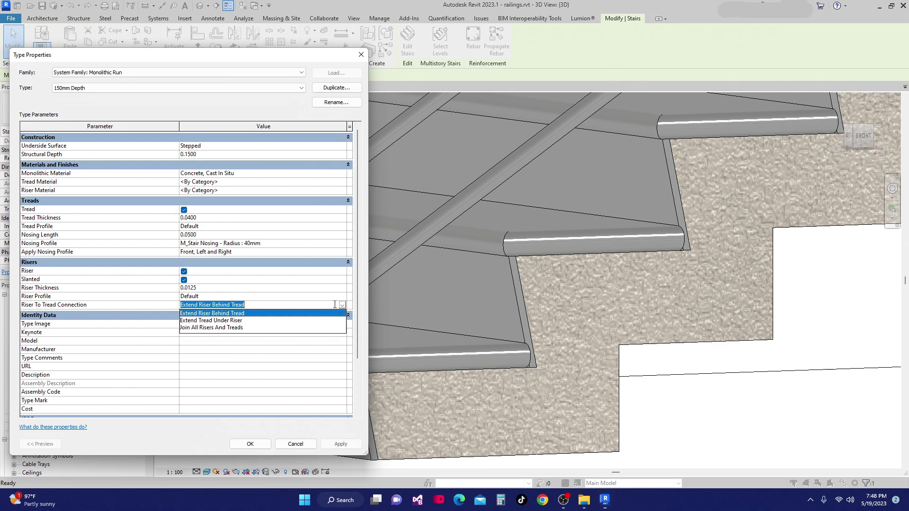
left_click(223, 321)
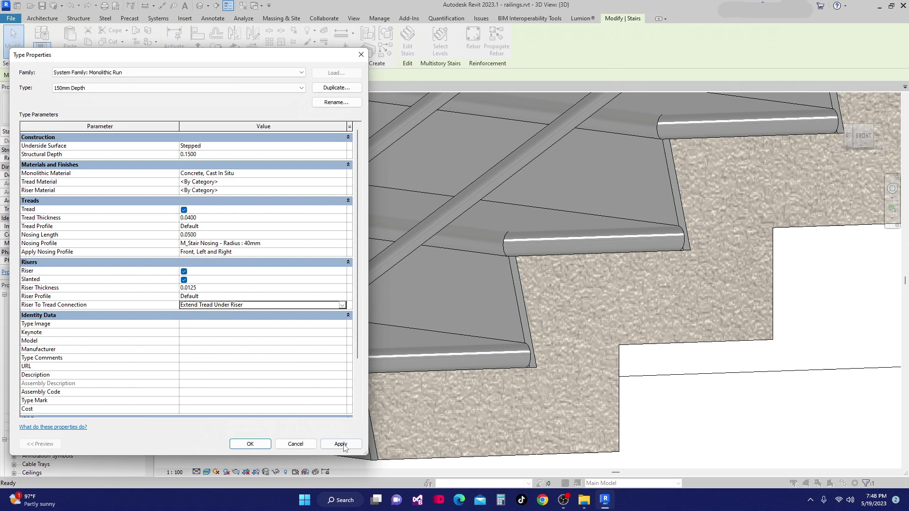
left_click(341, 443)
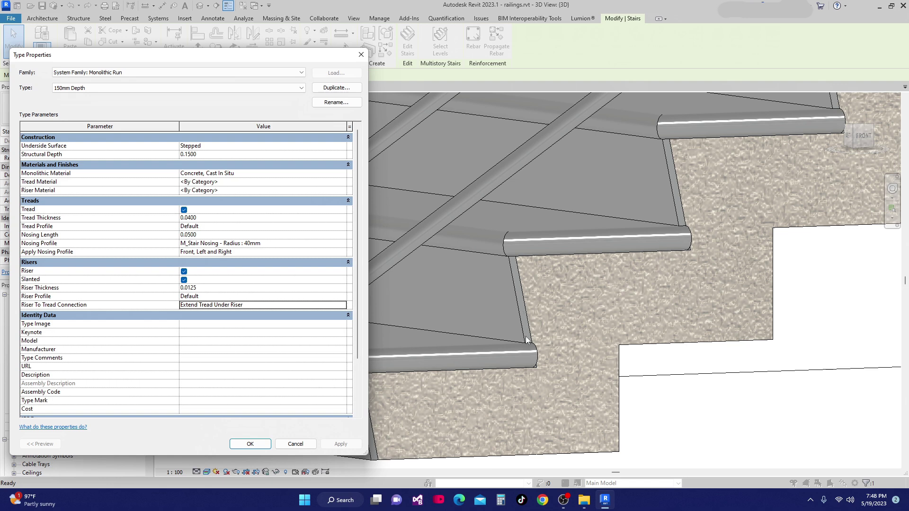
Set Riser To Tread Connection to Join All Risers And Treads and close both type dialogs
left_click(342, 305)
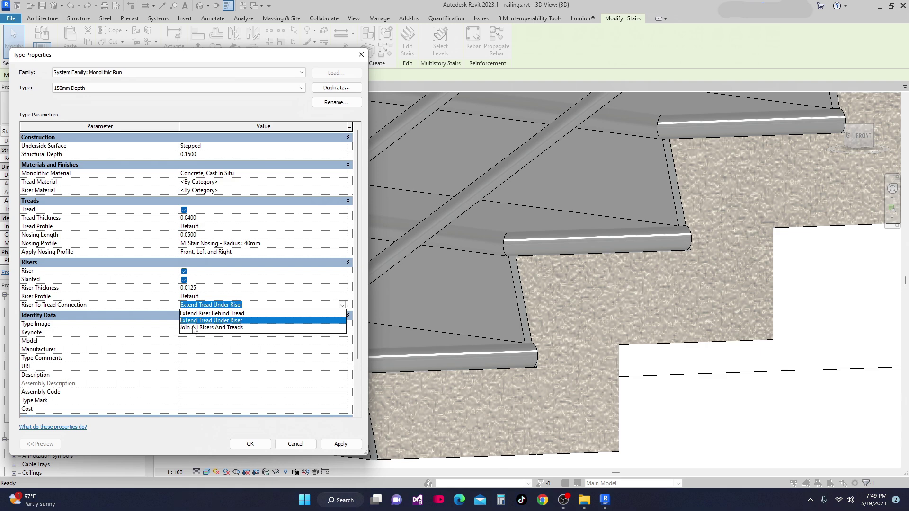
left_click(232, 328)
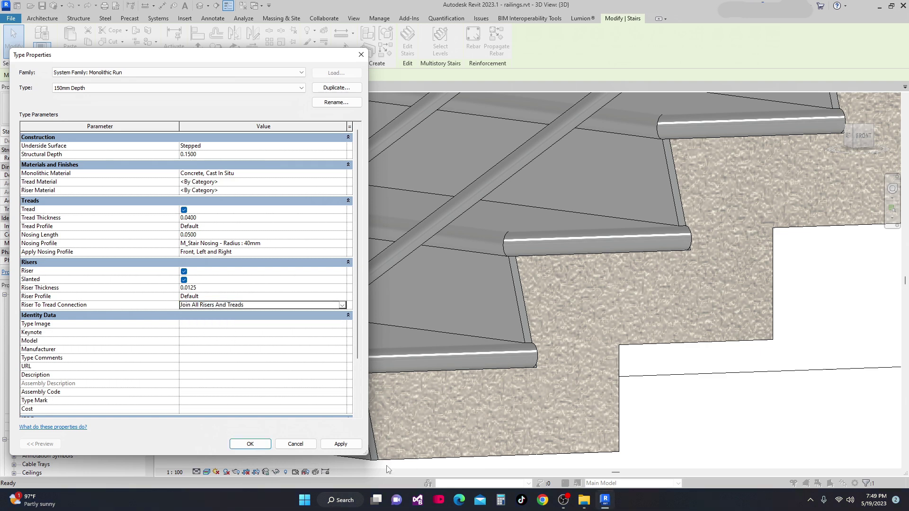
left_click(340, 445)
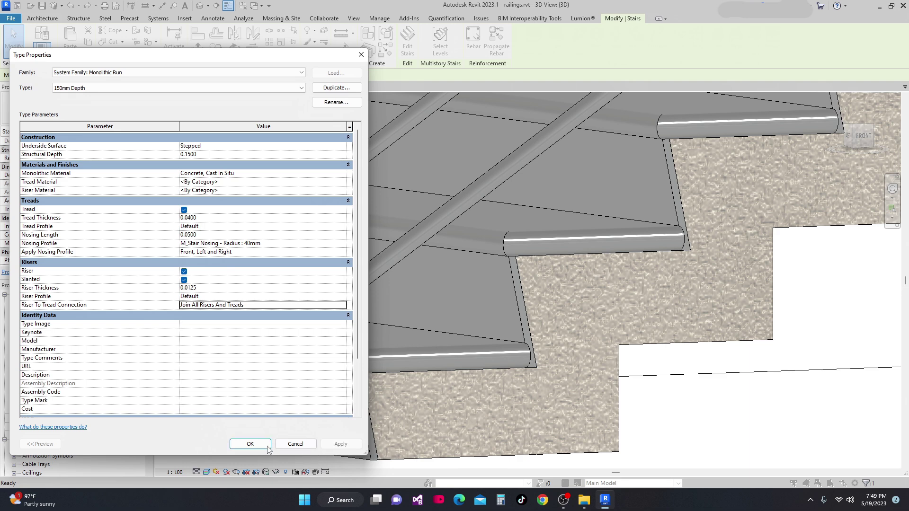
left_click(250, 444)
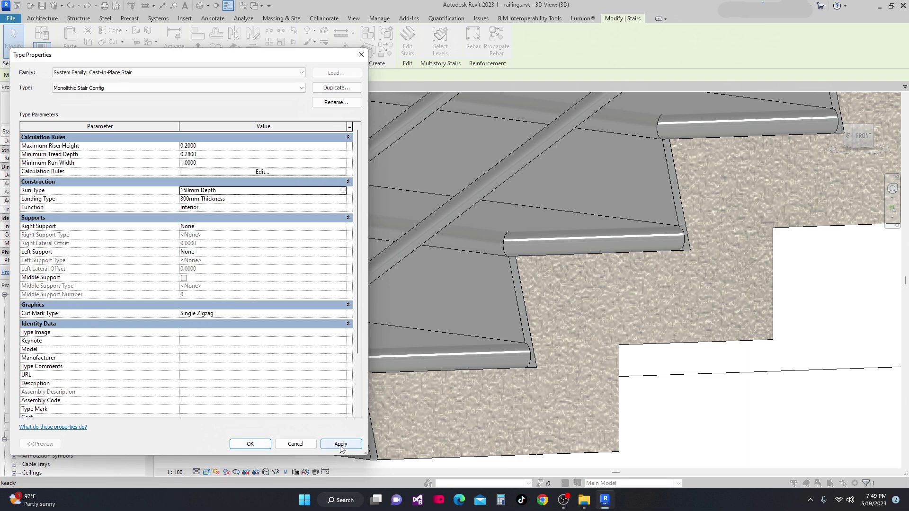
left_click(340, 444)
left_click(244, 445)
scroll(307, 374, "up", 5)
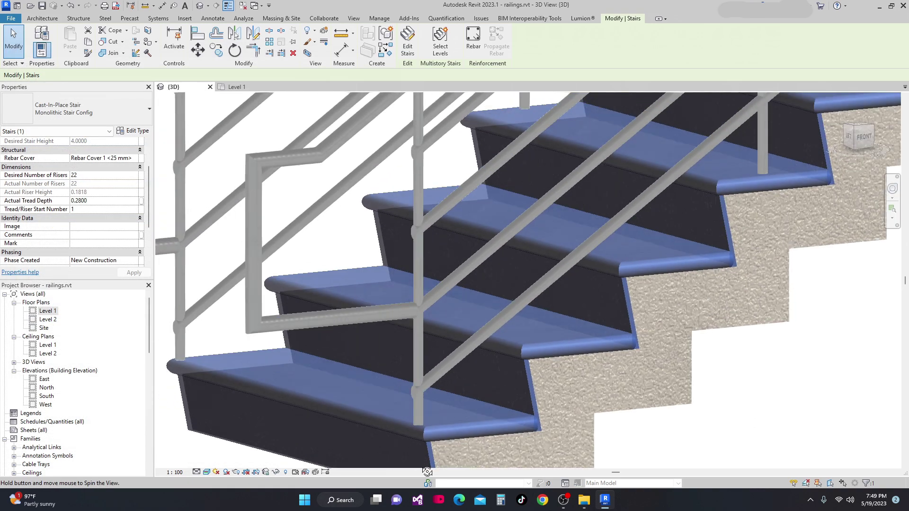
scroll(307, 374, "down", 3)
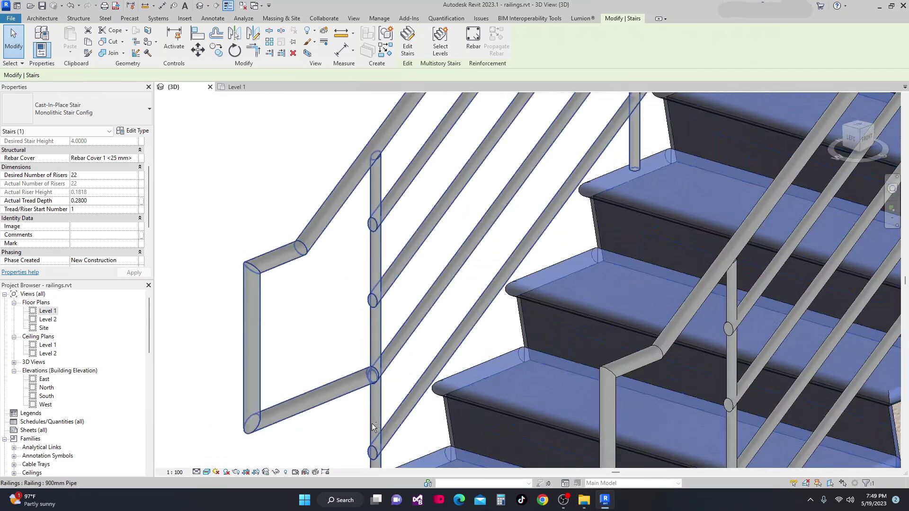
scroll(304, 254, "up", 2)
scroll(353, 225, "up", 4)
scroll(353, 226, "down", 2)
scroll(348, 264, "up", 3)
scroll(355, 230, "down", 3)
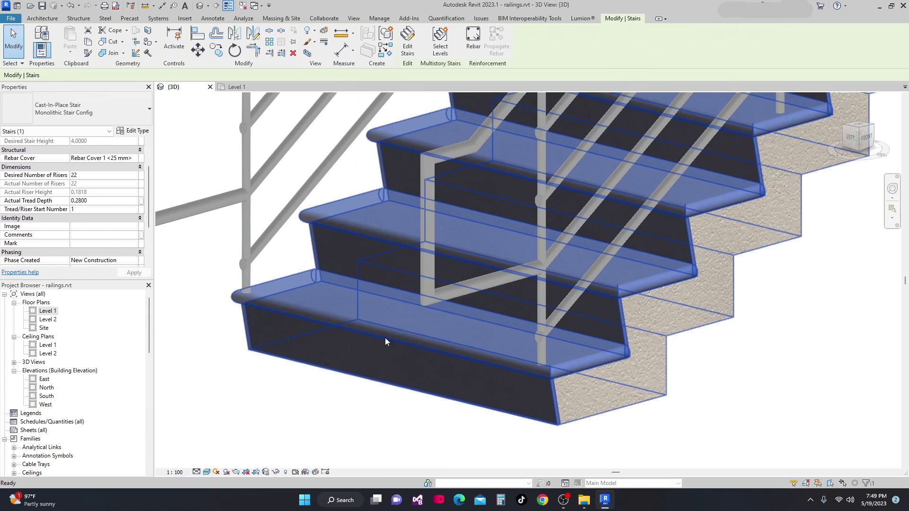
scroll(449, 298, "down", 2)
scroll(447, 344, "up", 4)
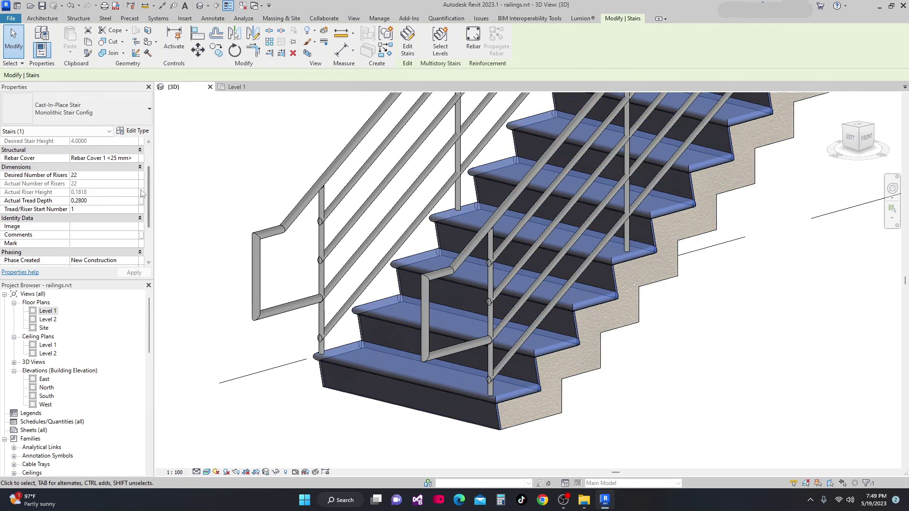
left_click(133, 130)
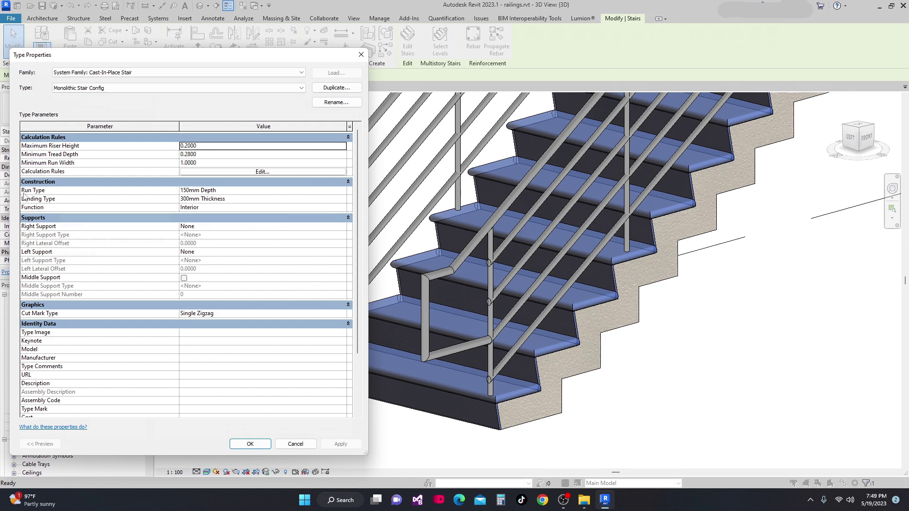
left_click(343, 190)
left_click(343, 191)
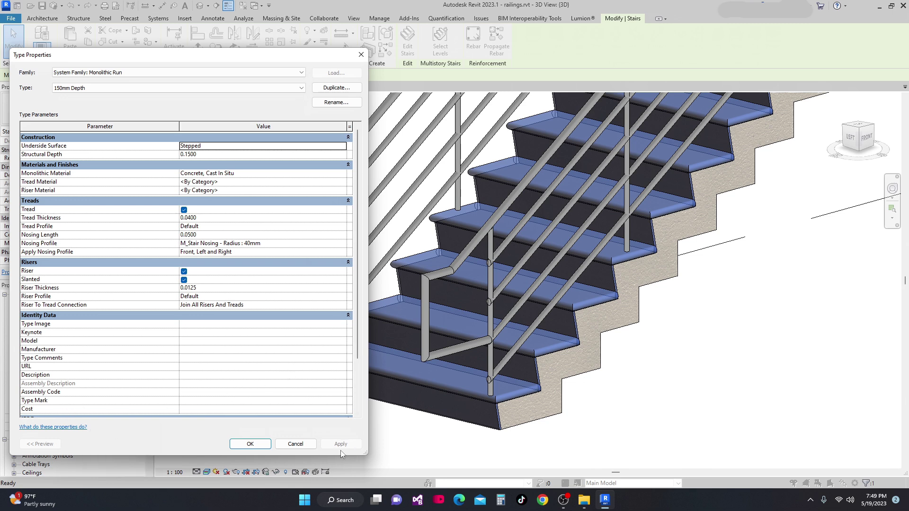
left_click(263, 445)
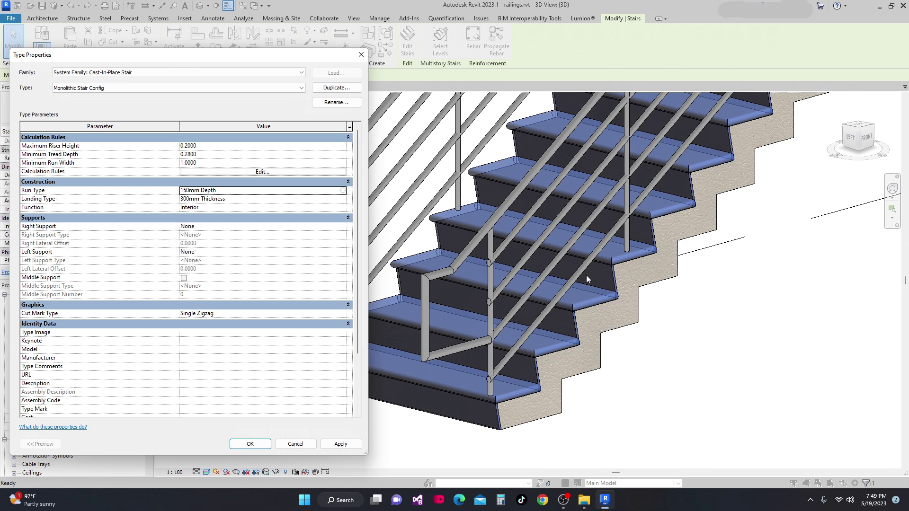
left_click(340, 443)
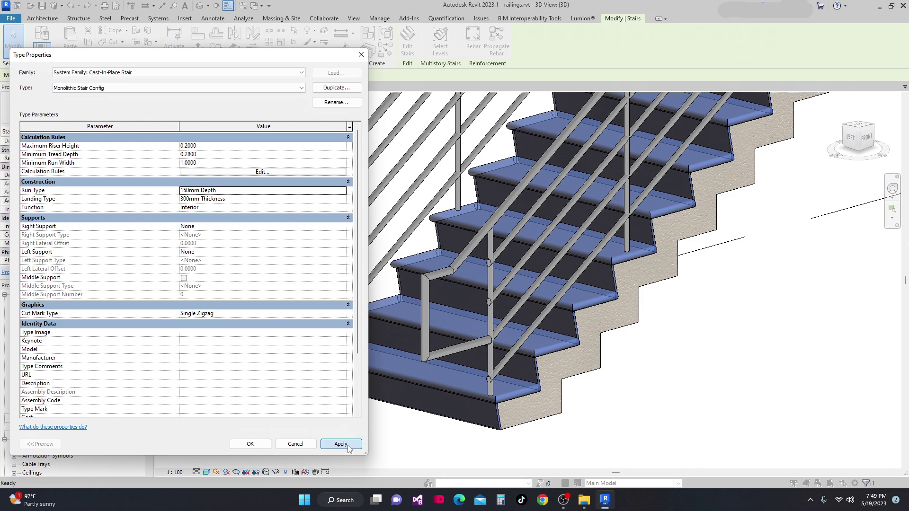
left_click(250, 443)
scroll(523, 399, "down", 3)
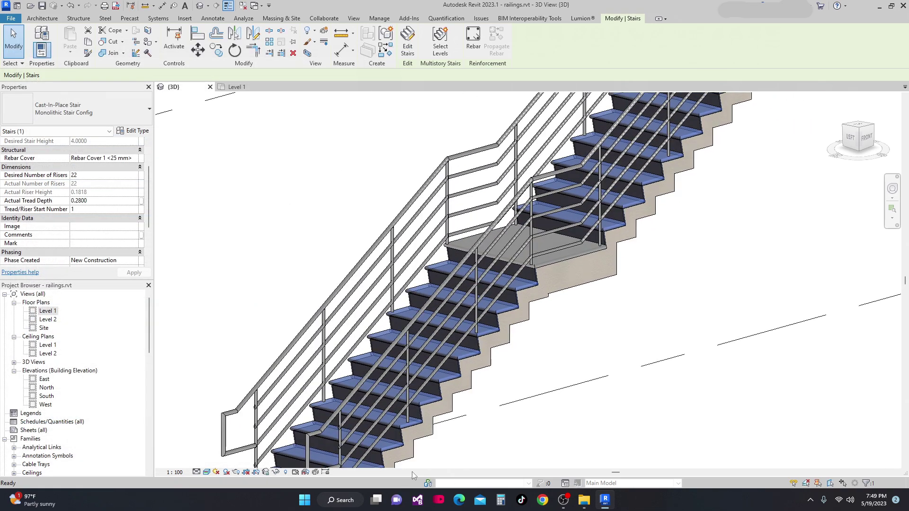
Bring the landing into view and open the 300mm Thickness landing type from the stair's type properties
middle_click_drag(402, 341, 439, 353)
scroll(565, 288, "up", 5)
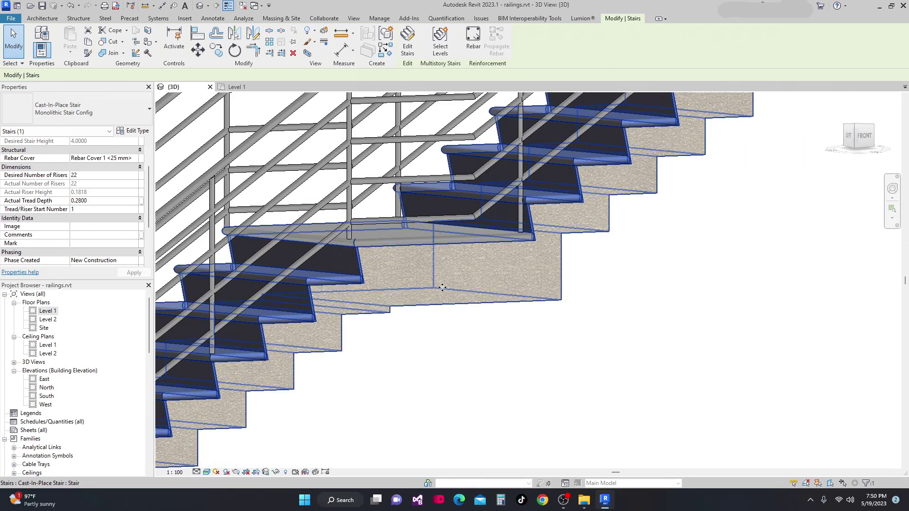
scroll(455, 303, "down", 4)
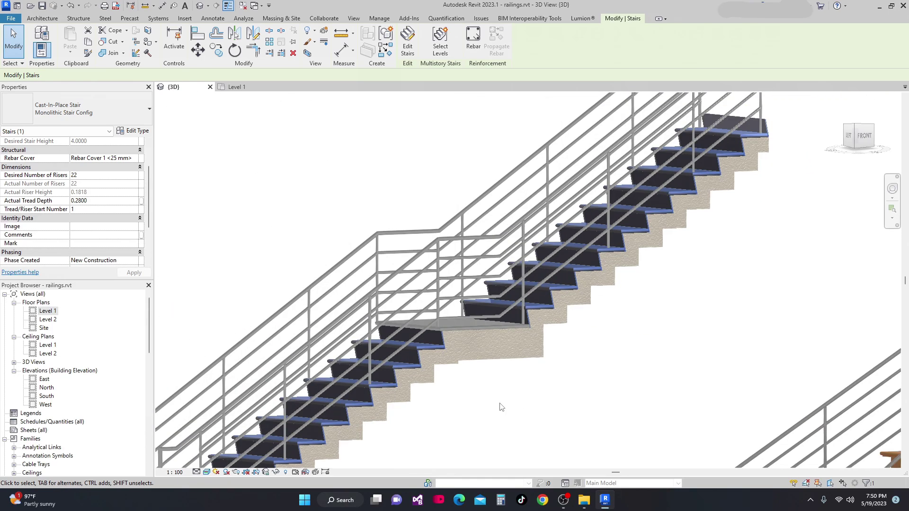
scroll(501, 407, "down", 4)
left_click(135, 131)
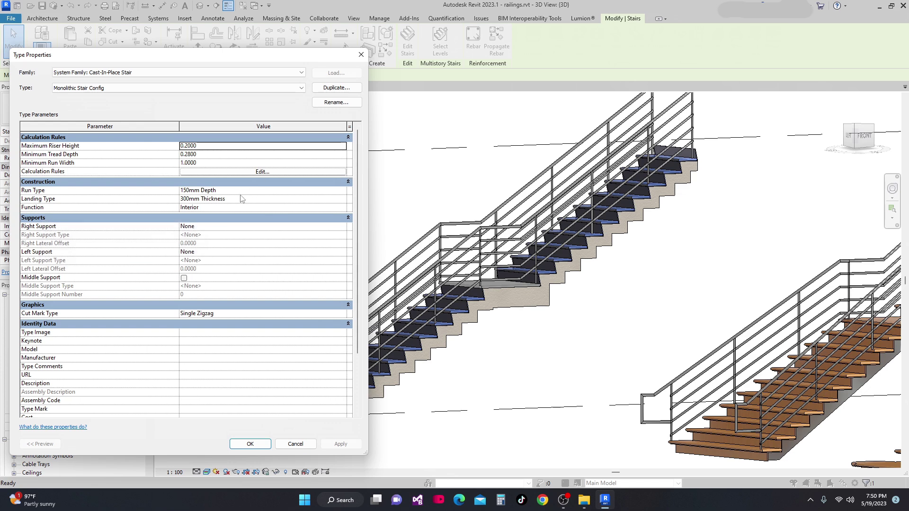
left_click(317, 199)
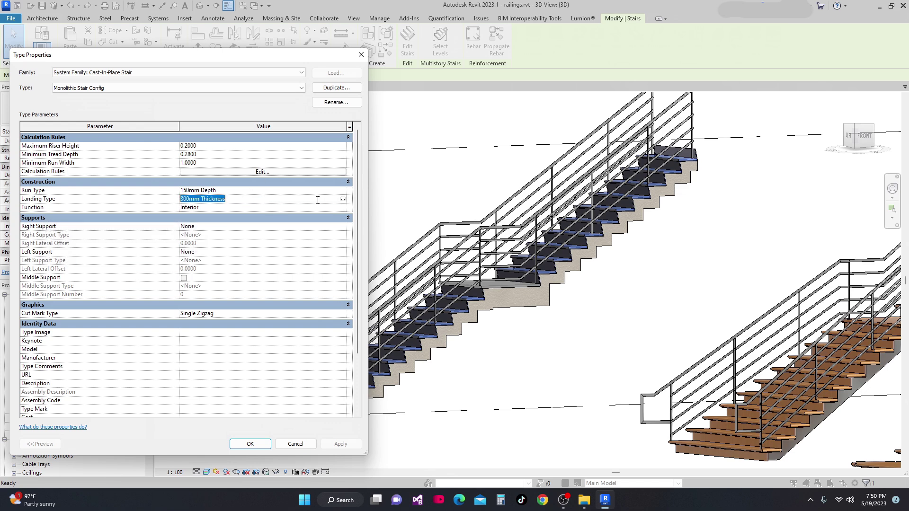
left_click(344, 200)
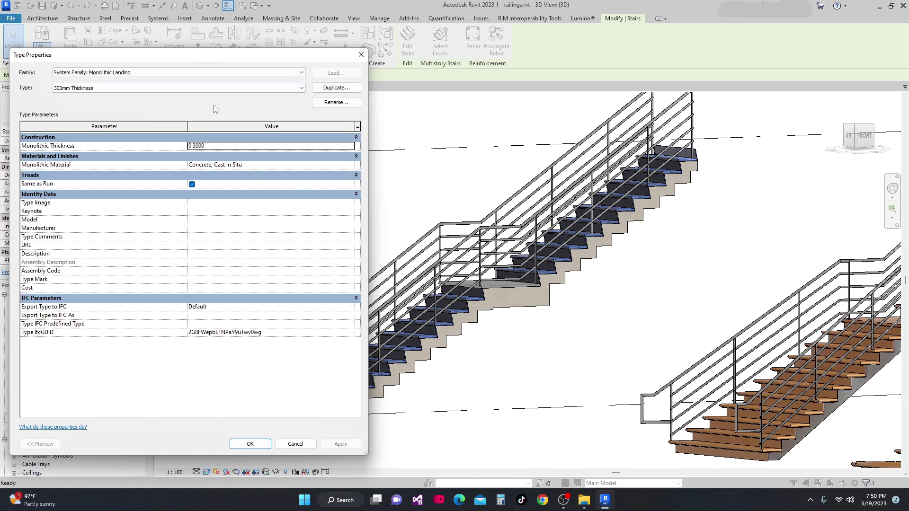
left_click_drag(218, 55, 225, 94)
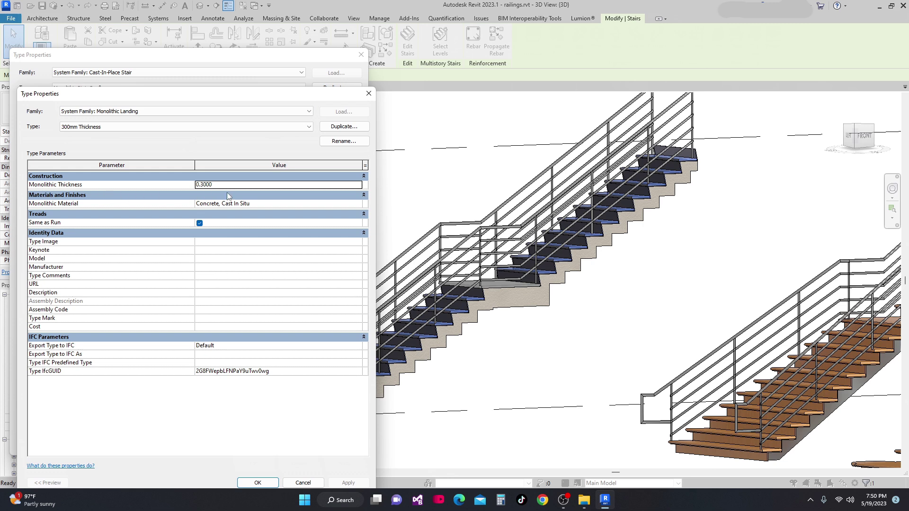
Set the landing type's Monolithic Thickness to 0.1500 and apply it
mouse_move(217, 187)
left_mouse_down()
mouse_move(197, 187)
mouse_move(205, 186)
left_mouse_up()
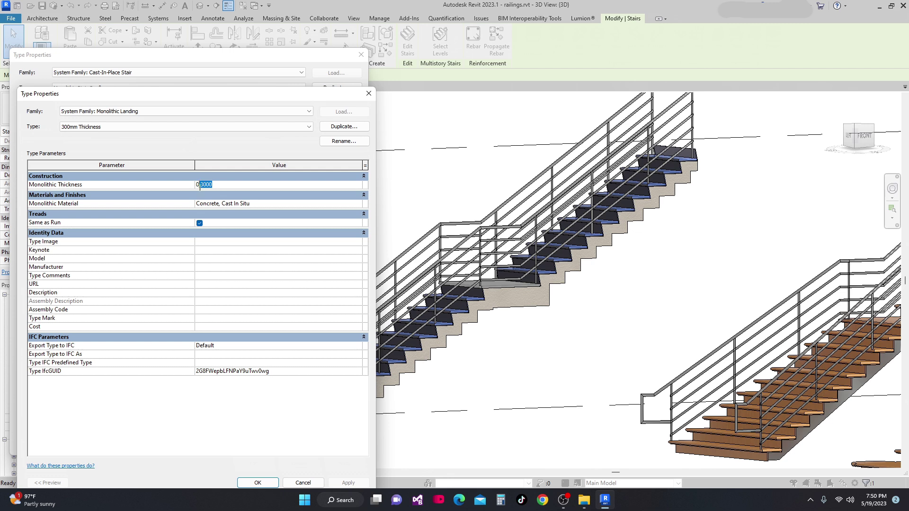
type("15")
left_click(347, 483)
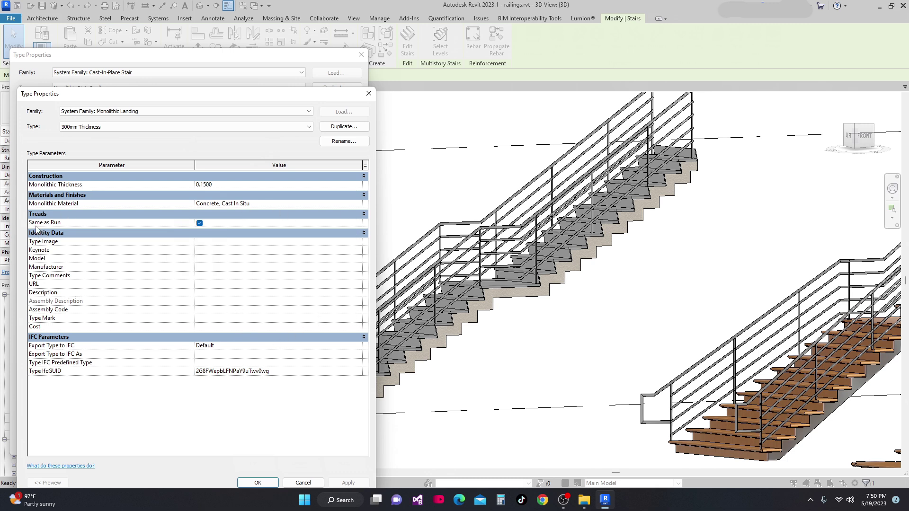
Toggle the Same as Run tread option, then close and reopen the landing type properties to verify
left_click(199, 223)
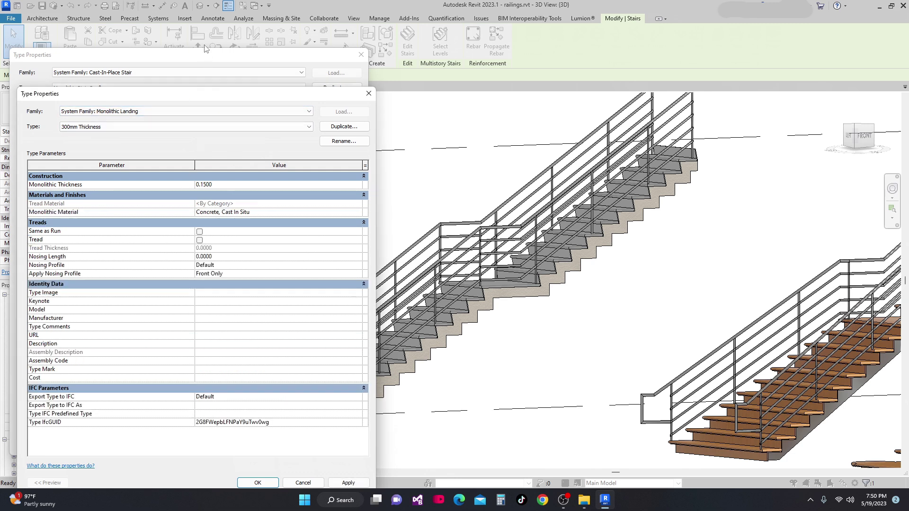
left_click_drag(206, 97, 196, 49)
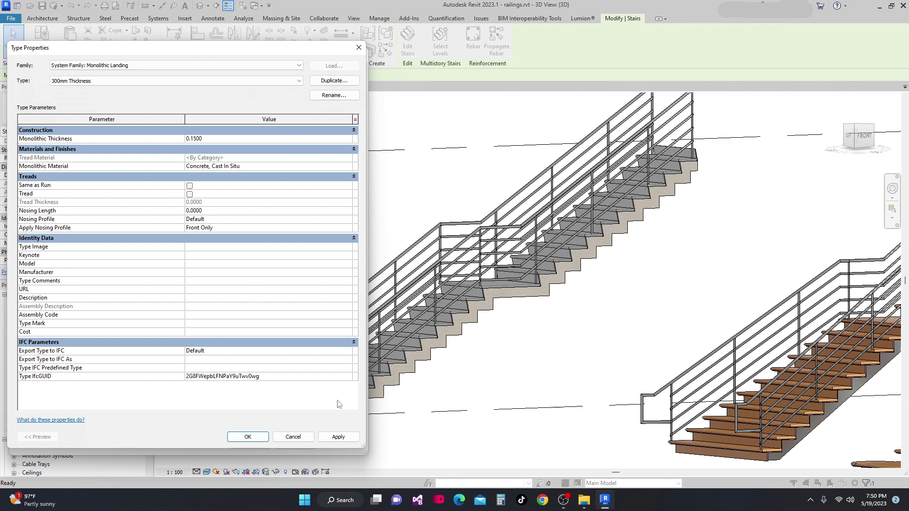
left_click(293, 437)
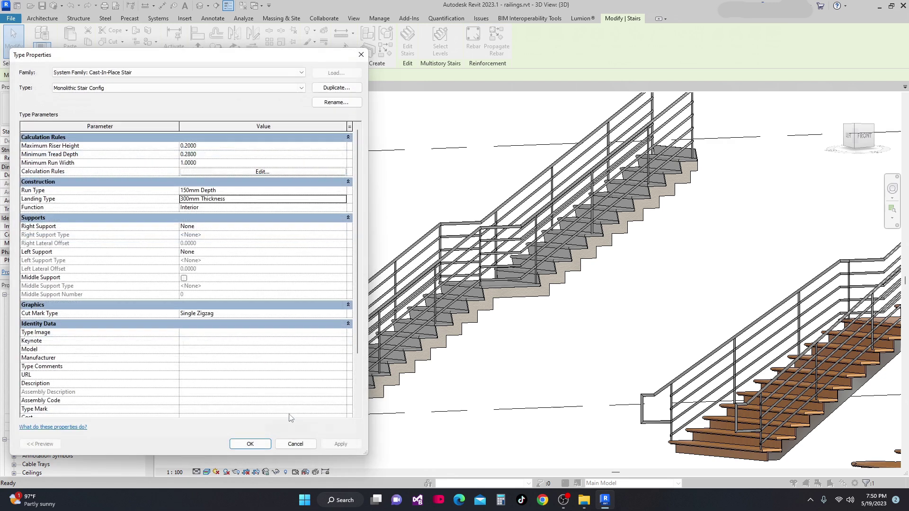
left_click(342, 200)
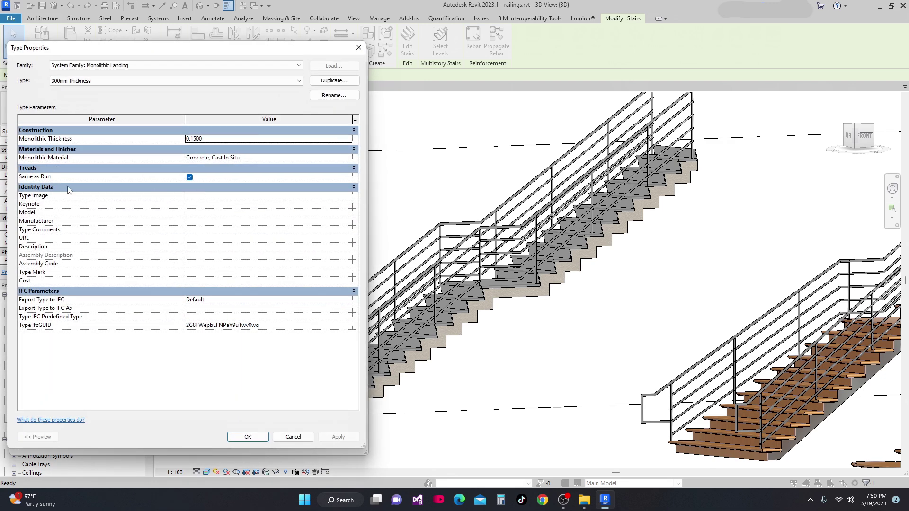
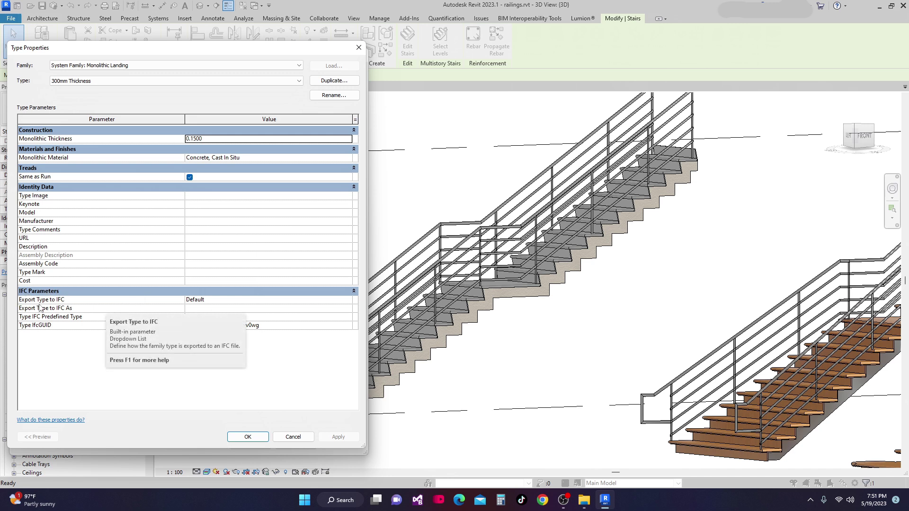
Confirm the landing and Cast-In-Place stair type settings and close Type Properties
left_click(246, 437)
left_click(339, 444)
left_click(250, 444)
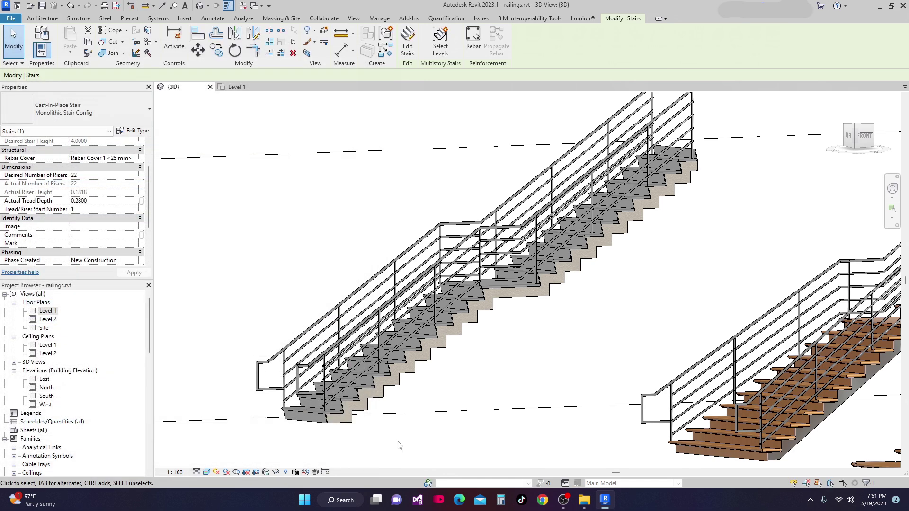
Pan, zoom and orbit the 3D view to inspect the 22-riser cast-in-place stair
scroll(426, 388, "up", 3)
middle_click_drag(426, 388, 453, 482)
scroll(306, 300, "down", 3)
middle_click_drag(306, 300, 425, 350, "shift")
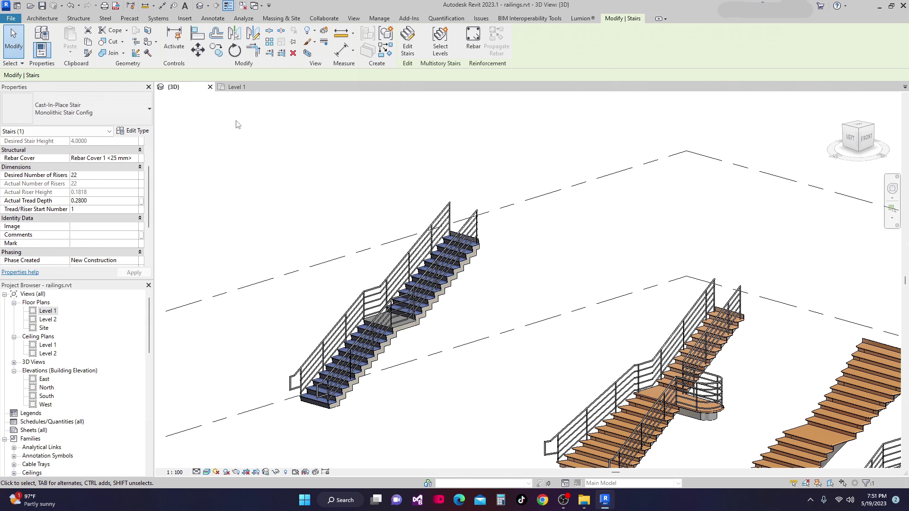
left_click(142, 110)
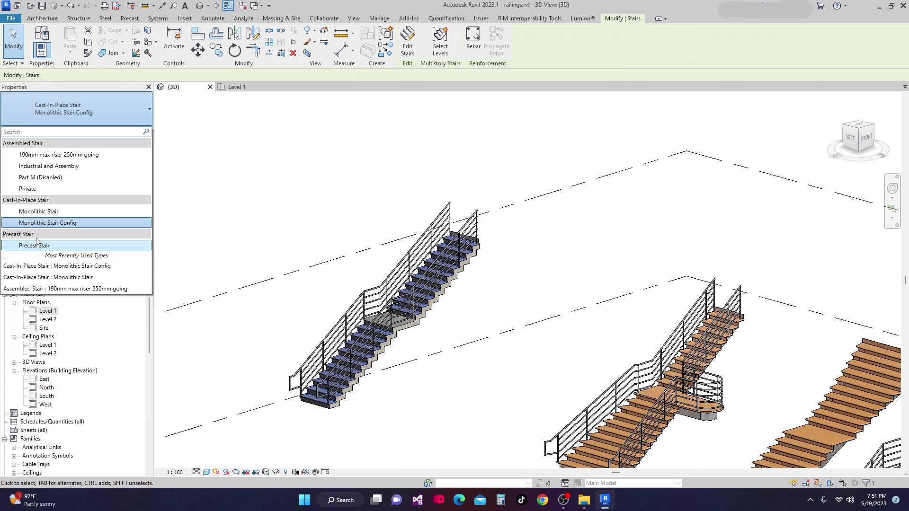
Deselect the stair, zoom around it, and switch to the Level 1 floor plan
left_click(524, 271)
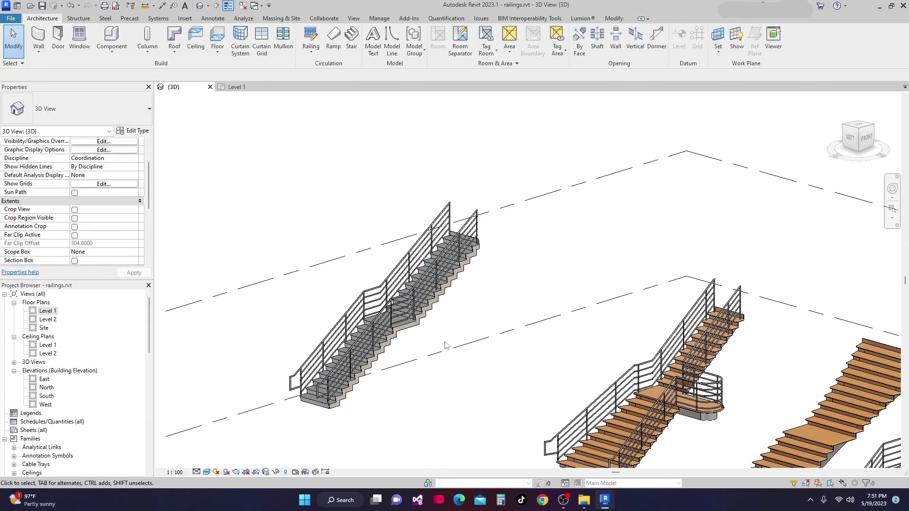
scroll(459, 312, "up", 6)
scroll(465, 306, "up", 5)
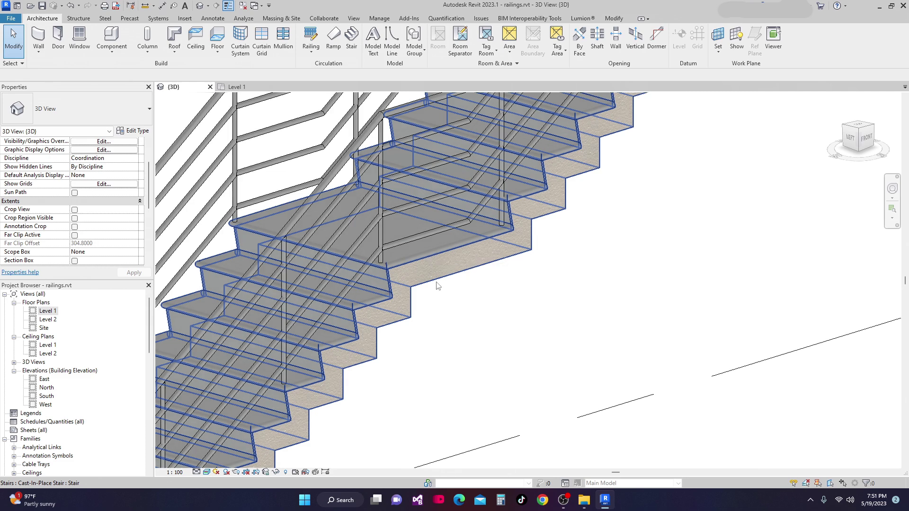
scroll(432, 258, "down", 5)
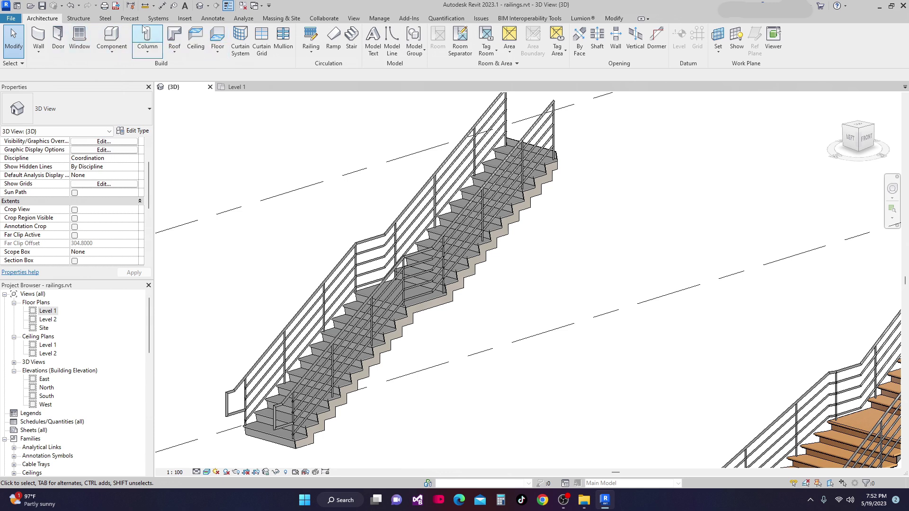
left_click(236, 87)
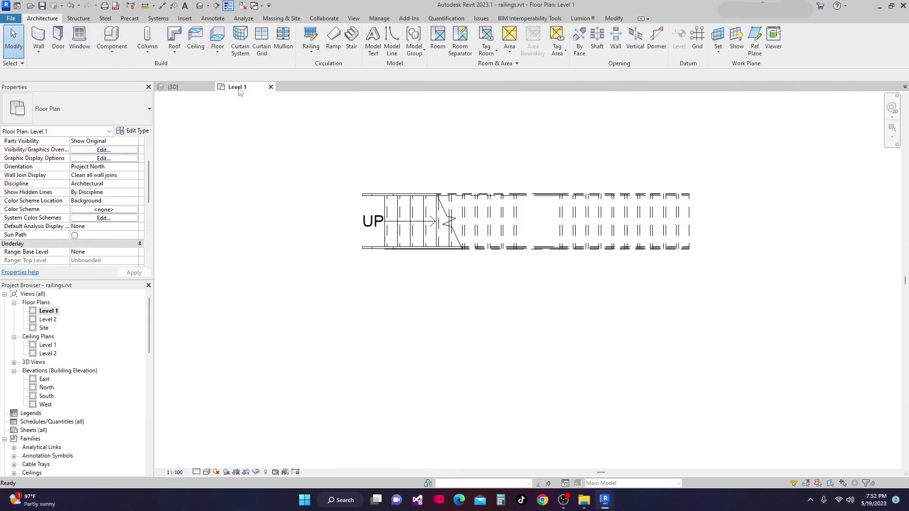
Start a new stair on Level 1 using the Precast Stair type
scroll(389, 226, "up", 1)
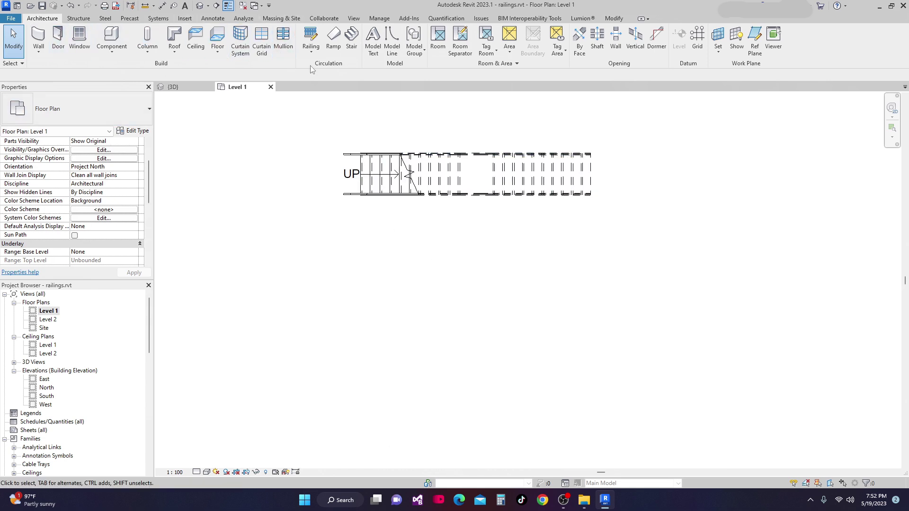
left_click(352, 44)
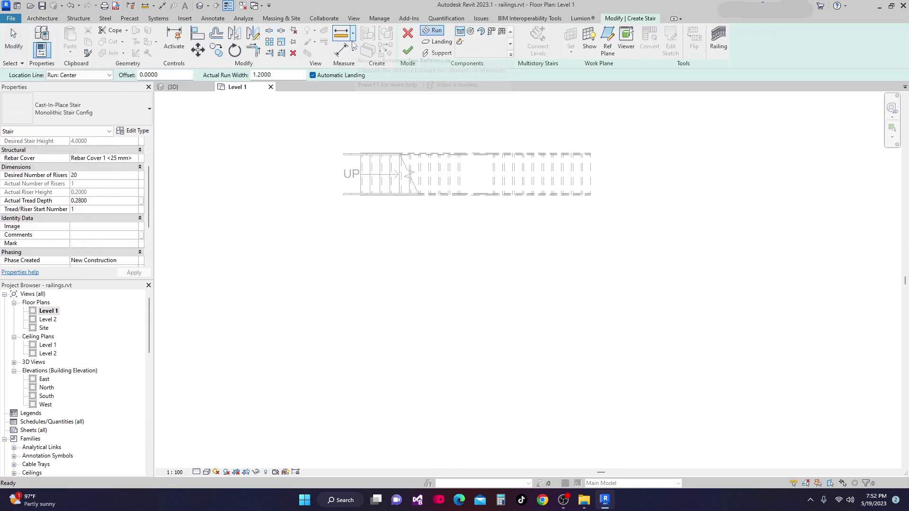
left_click(150, 110)
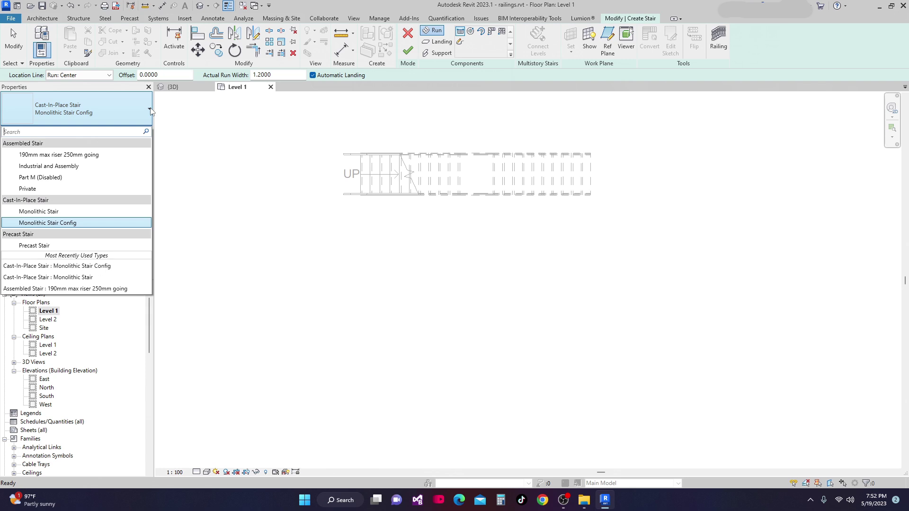
left_click(29, 245)
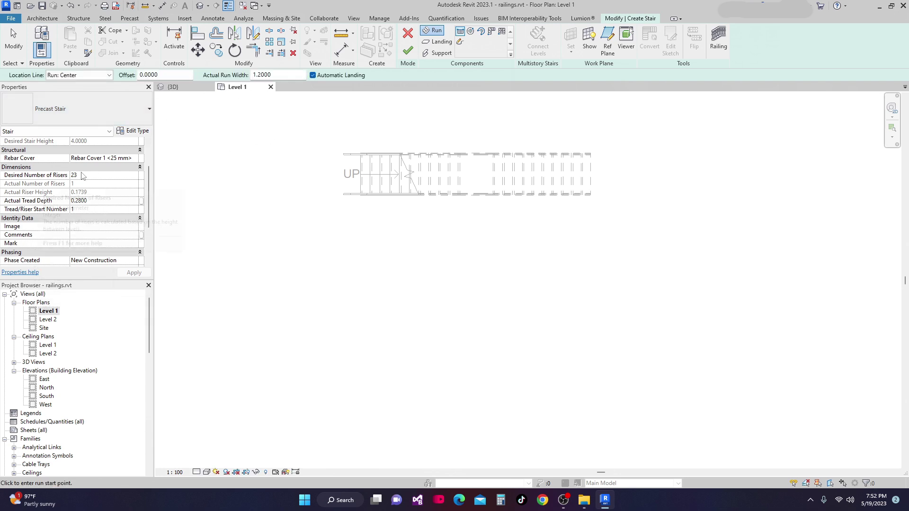
Set Desired Number of Risers to 22 and dismiss the riser height warning
left_click(127, 176)
left_click(132, 273)
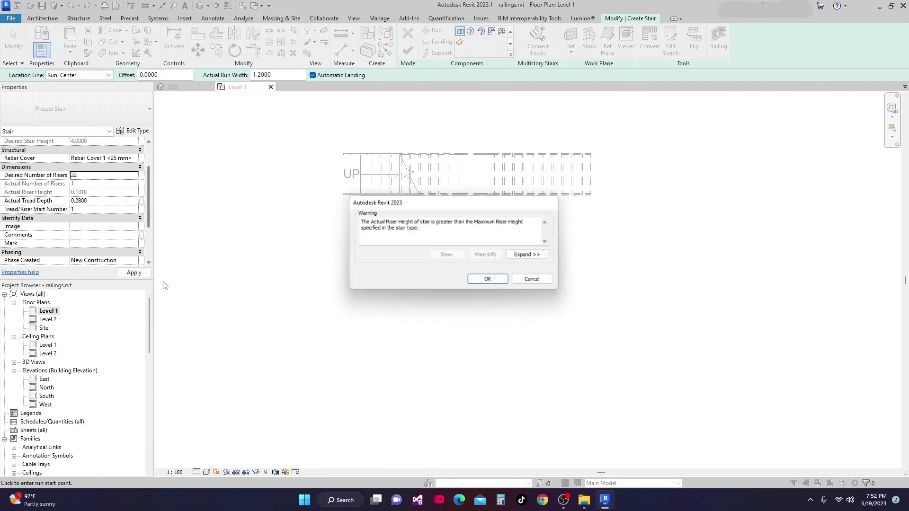
left_click(489, 280)
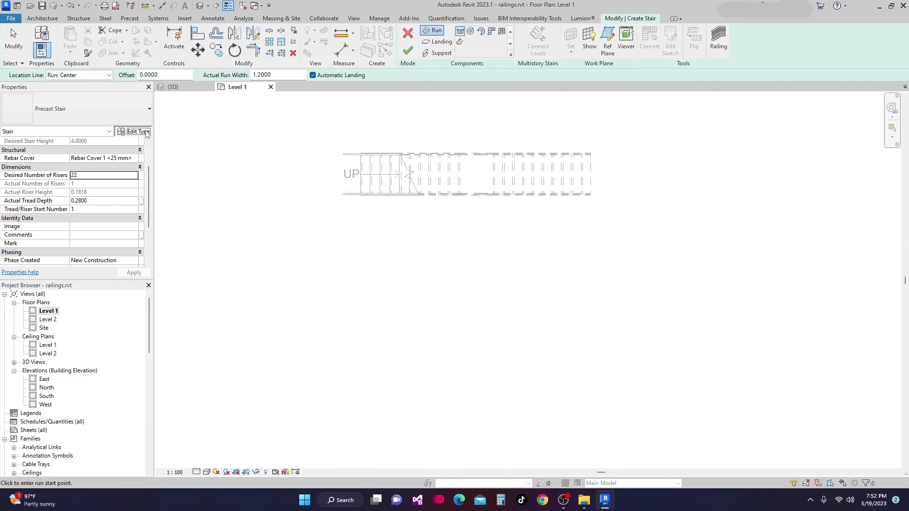
left_click(133, 130)
Change the Precast Stair type's Maximum Riser Height to 0.1900 and apply it
left_click_drag(262, 53, 447, 88)
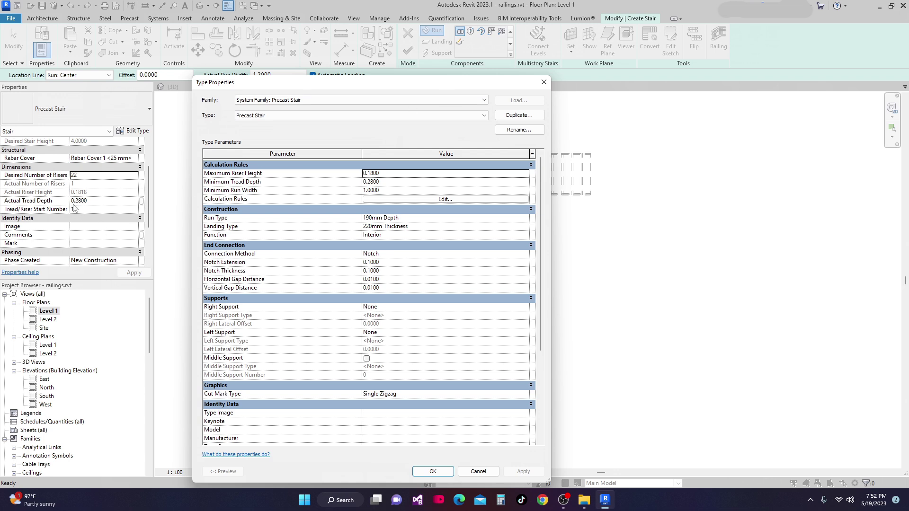
left_click(387, 176)
left_click_drag(386, 176, 375, 176)
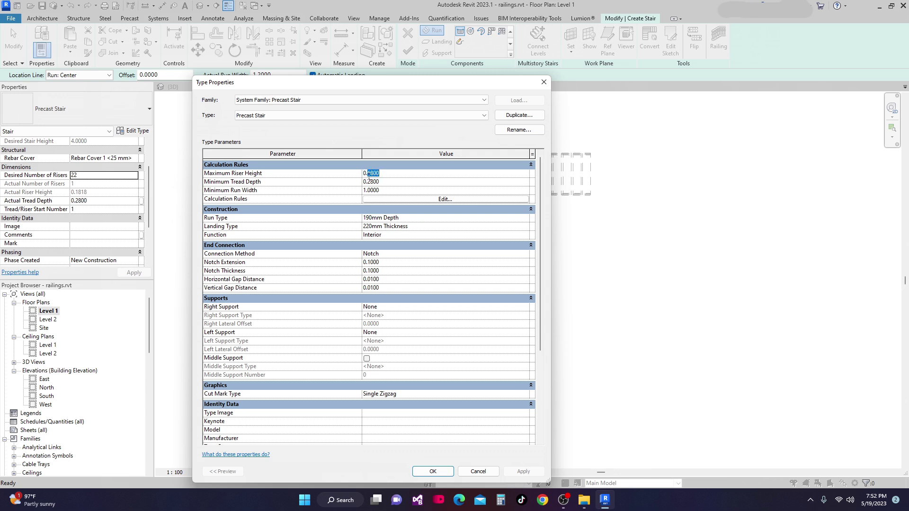
type("19")
left_click(523, 471)
left_click(431, 472)
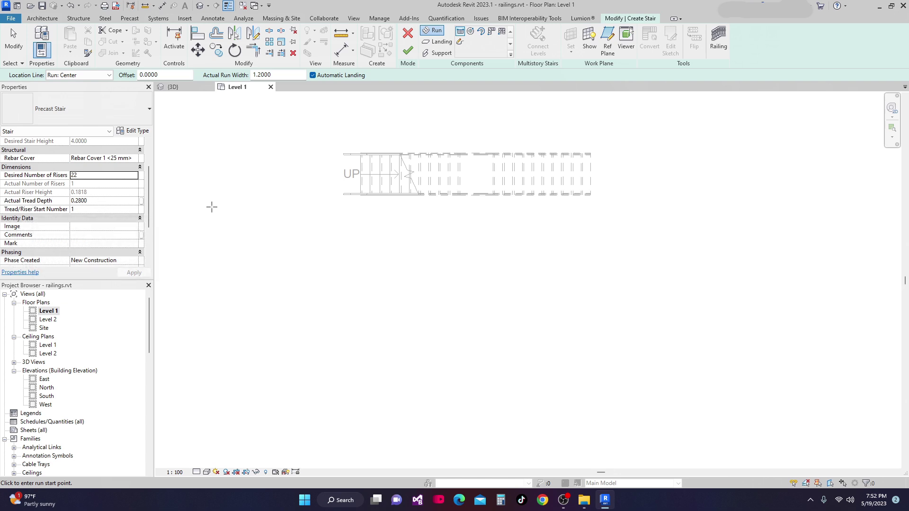
Set the new precast stair's Actual Tread Depth to 0.3000 in the Properties palette
left_click(90, 201)
double_click(80, 202)
left_click(92, 200)
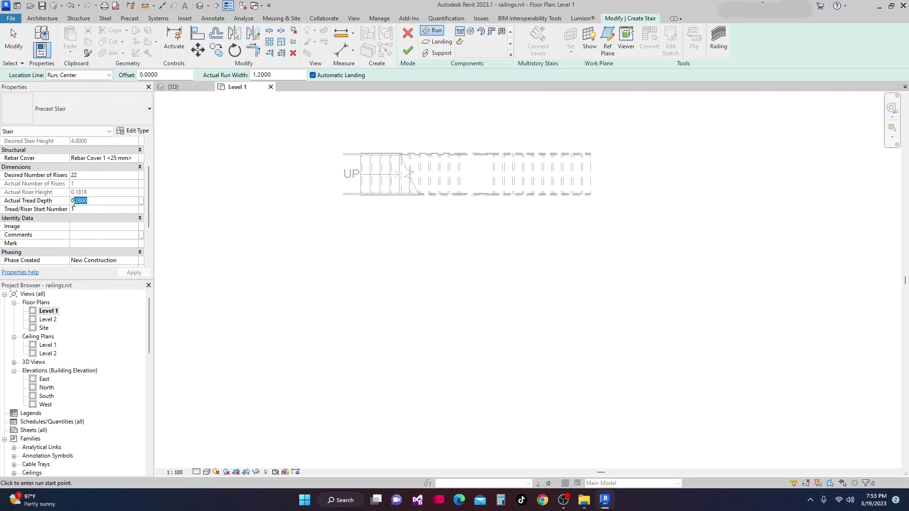
type("3000")
left_click(134, 273)
left_click_drag(147, 186, 149, 150)
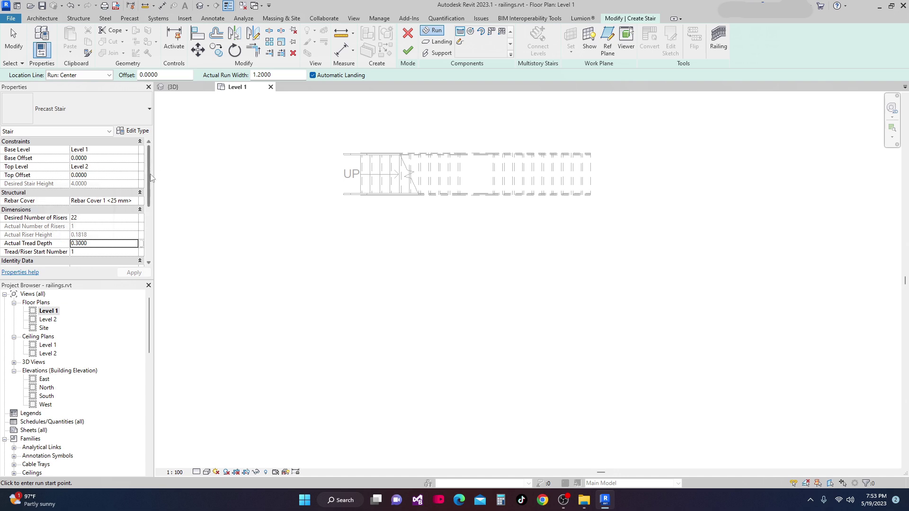
scroll(152, 178, "down", 3)
scroll(151, 178, "up", 1)
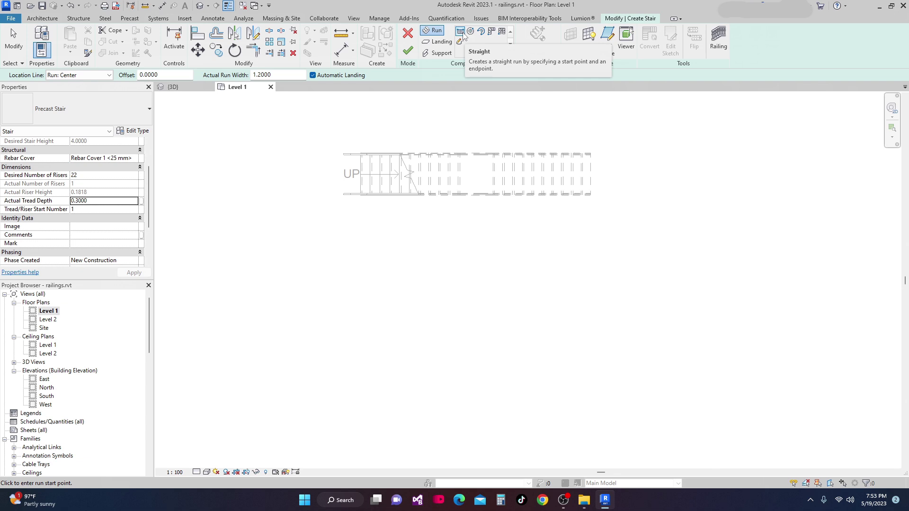
Sketch two 11-riser straight runs below the existing stair, finish it, and view it in 3D
left_click(341, 240)
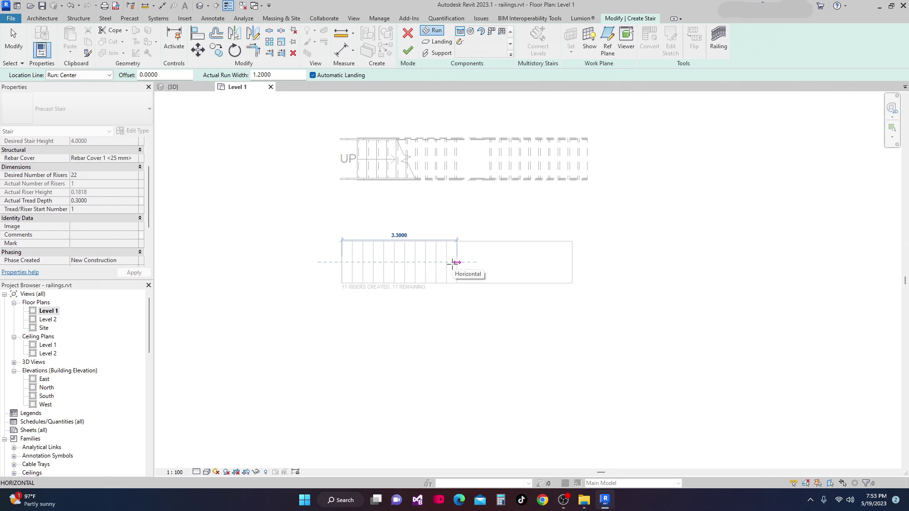
left_click(456, 262)
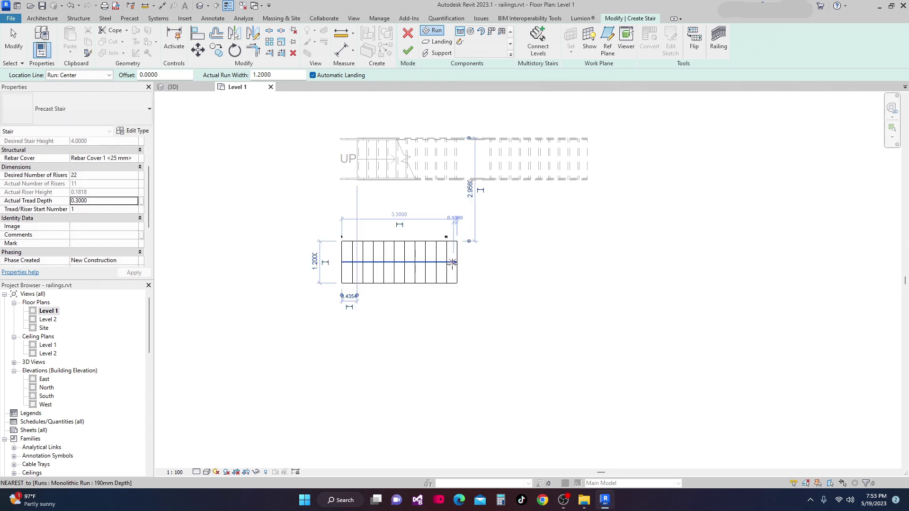
left_click(492, 262)
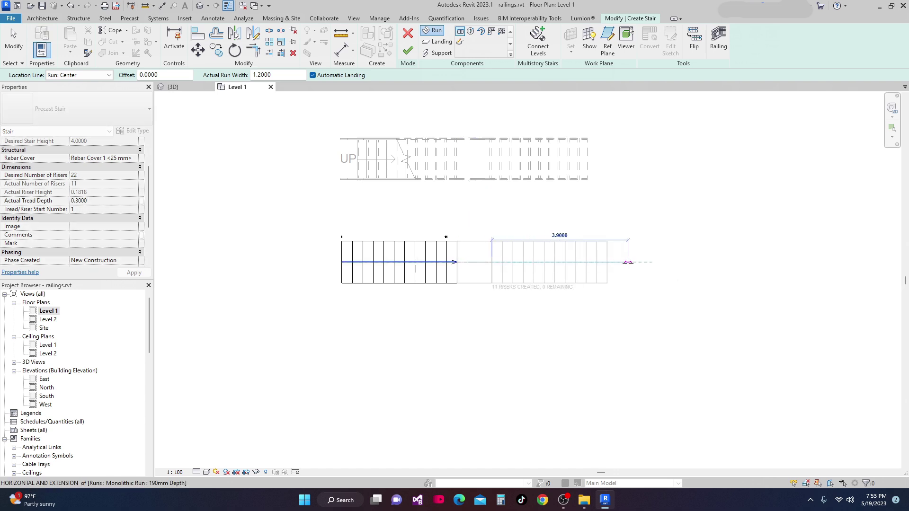
left_click(627, 262)
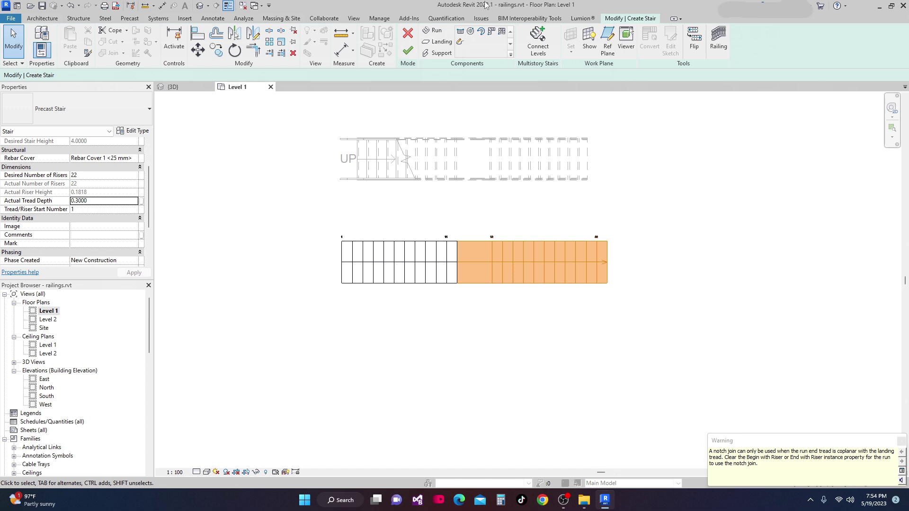
left_click(407, 51)
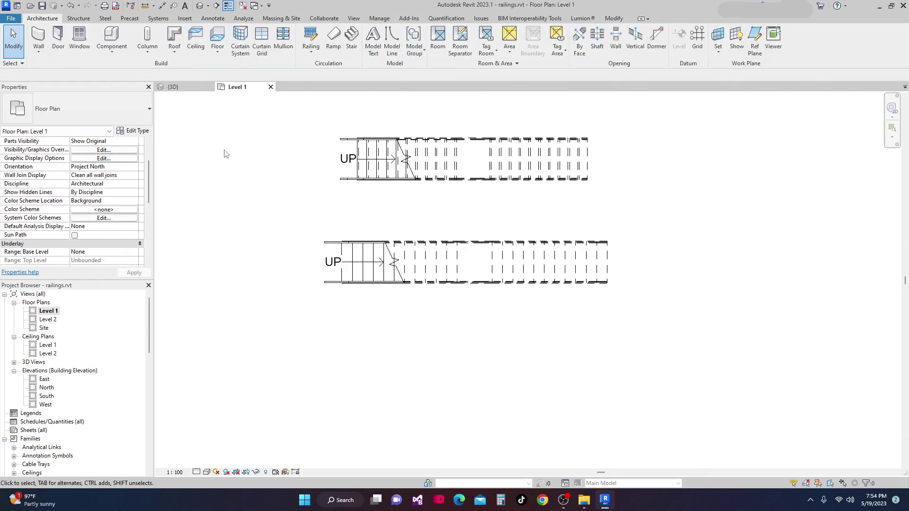
left_click(186, 88)
Orbit and zoom the 3D view to bring the precast stair into close view
middle_click_drag(505, 360, 562, 399, "shift")
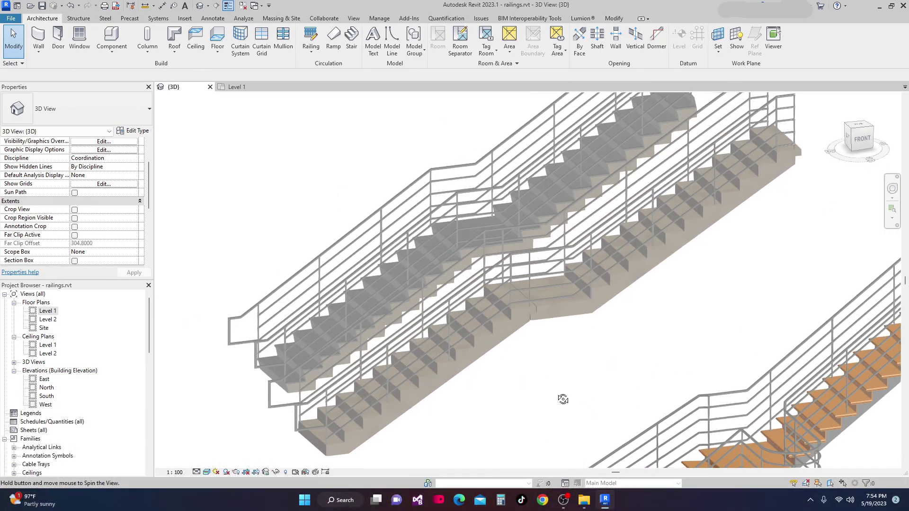
scroll(561, 314, "up", 3)
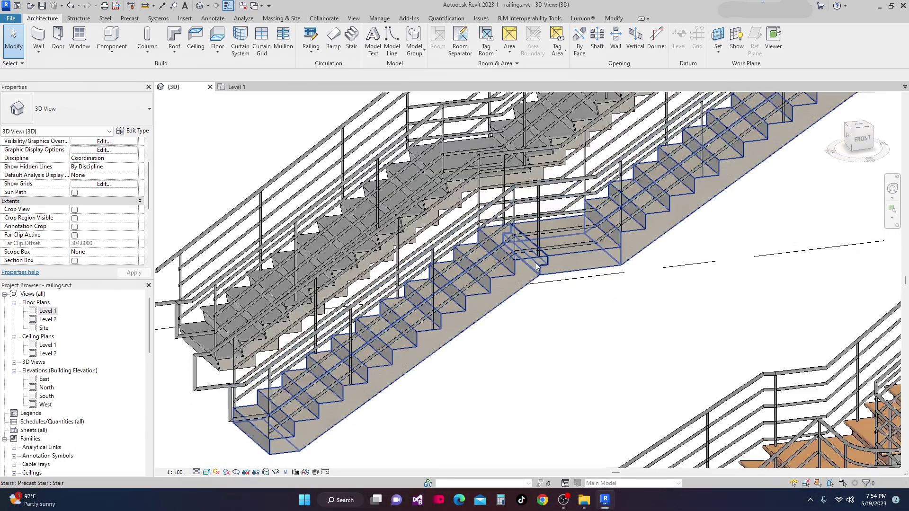
middle_click_drag(497, 290, 560, 333, "shift")
middle_click_drag(561, 297, 545, 350, "shift")
scroll(518, 362, "down", 2)
scroll(677, 249, "up", 4)
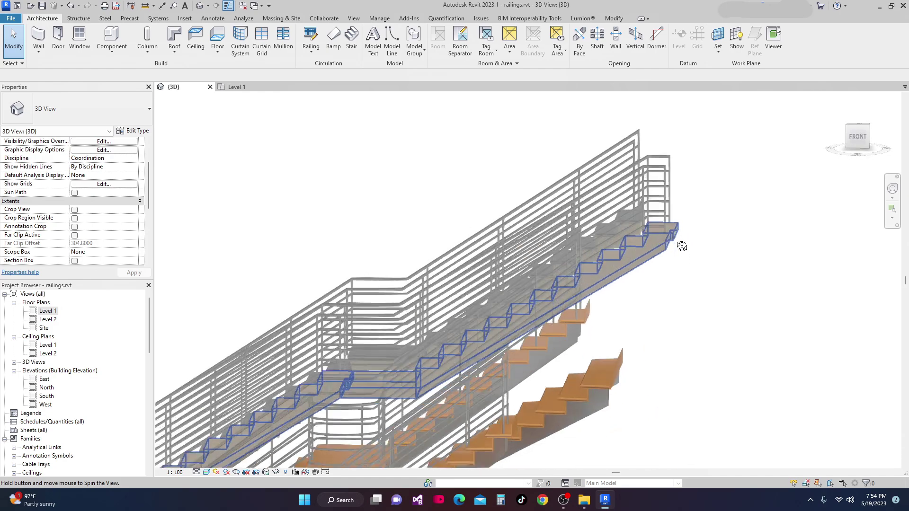
scroll(665, 242, "down", 2)
middle_click_drag(665, 243, 659, 268, "shift")
scroll(620, 201, "up", 4)
scroll(619, 201, "down", 3)
scroll(659, 268, "down", 2)
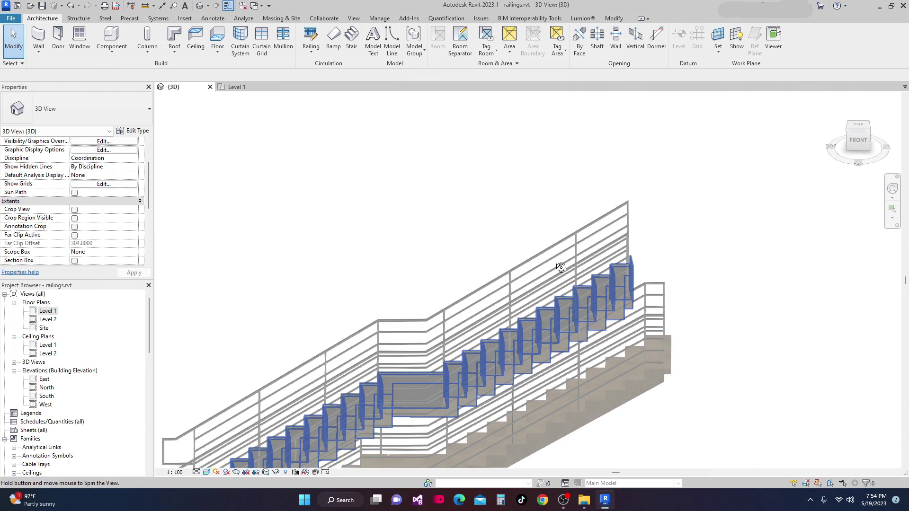
middle_click_drag(614, 250, 639, 229, "shift")
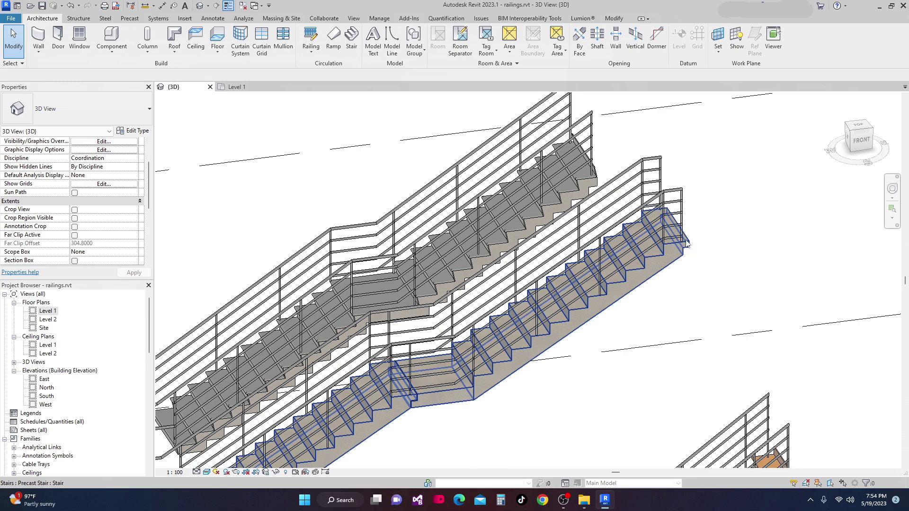
scroll(687, 255, "down", 4)
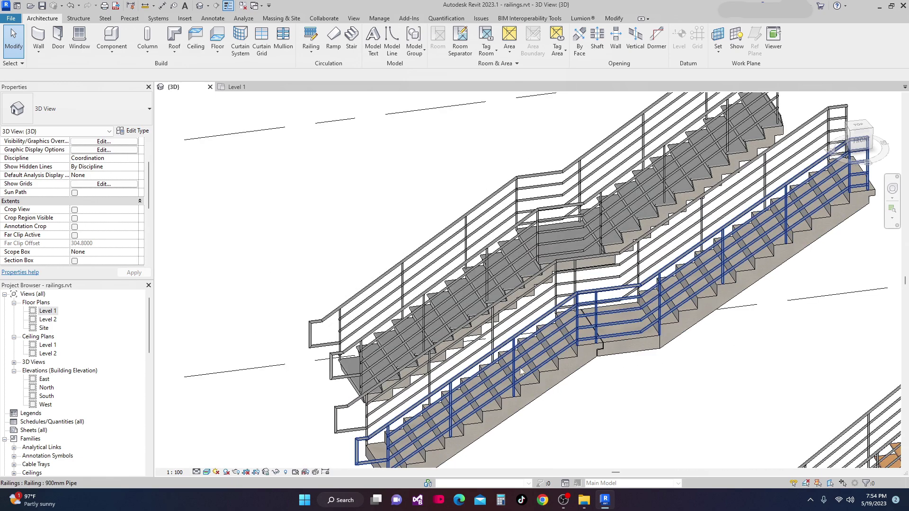
mouse_move(597, 361)
middle_mouse_down("shift")
mouse_move(420, 393)
mouse_move(495, 377)
middle_mouse_up("shift")
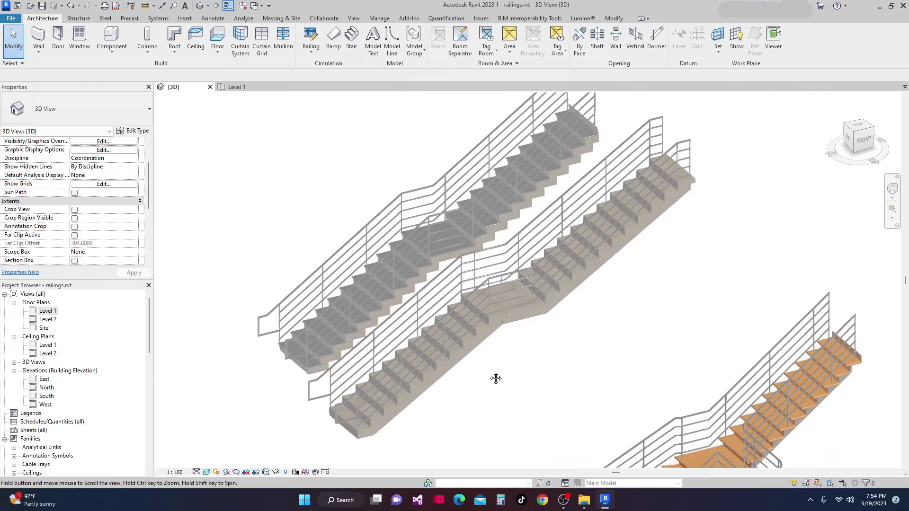
middle_click_drag(344, 435, 413, 368, "shift")
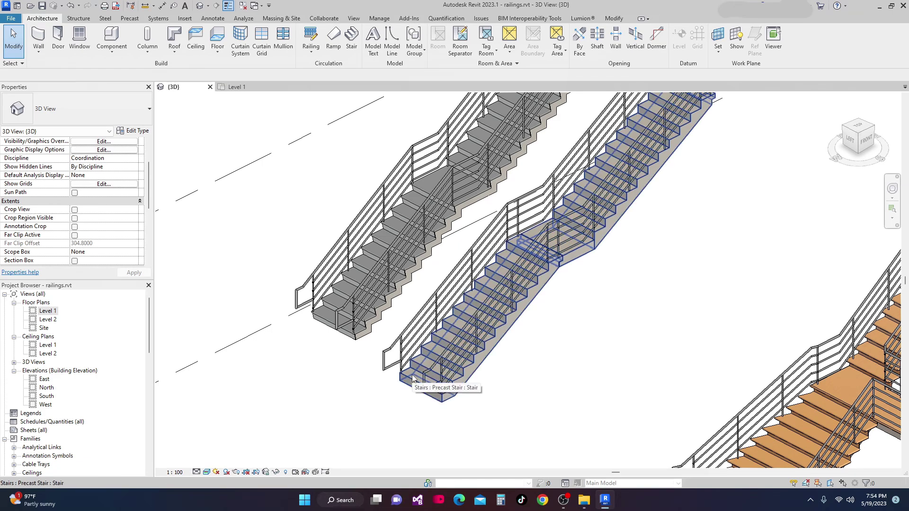
Select the precast stair and open its Precast Stair type properties
left_click(413, 378)
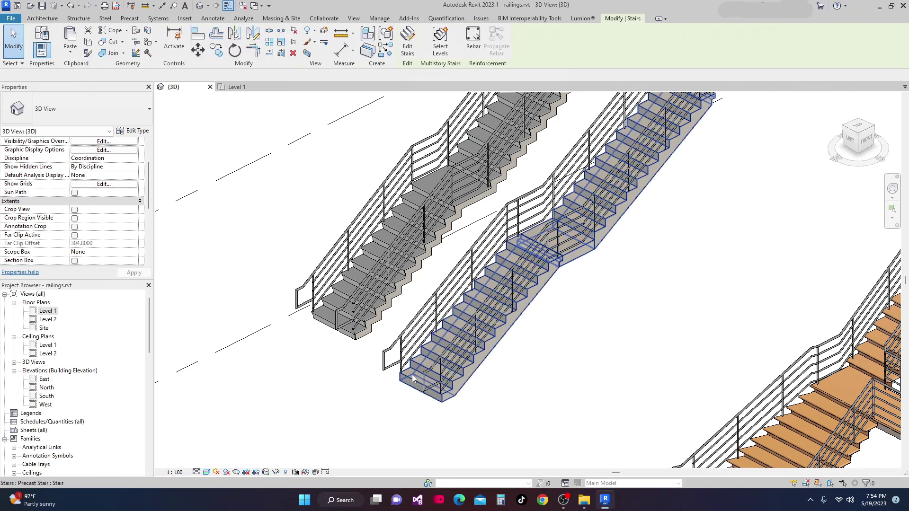
scroll(559, 248, "up", 2)
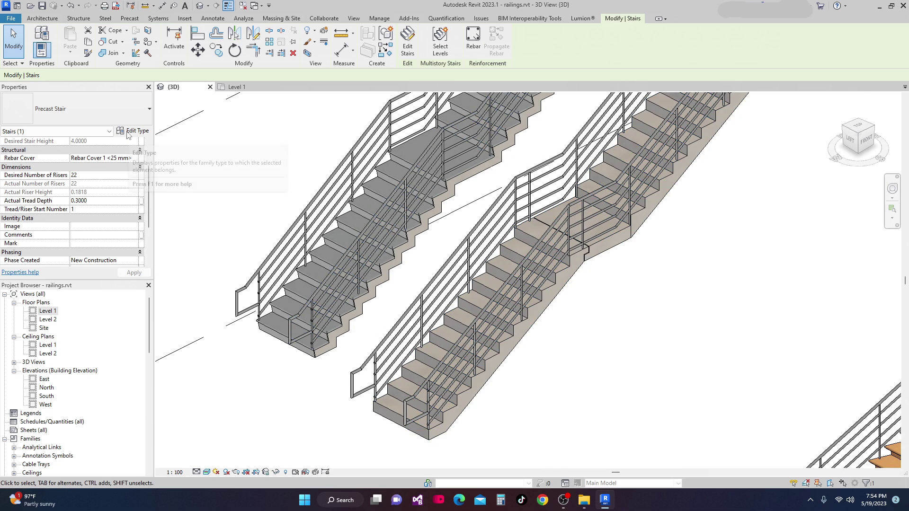
left_click(129, 132)
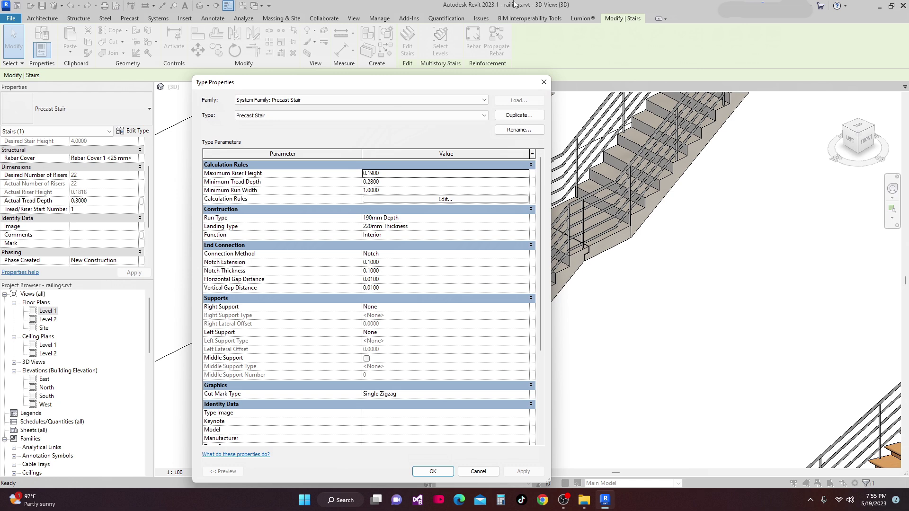
Open the 190mm Depth run type settings from the Precast Stair's Run Type parameter
left_click_drag(420, 87, 325, 83)
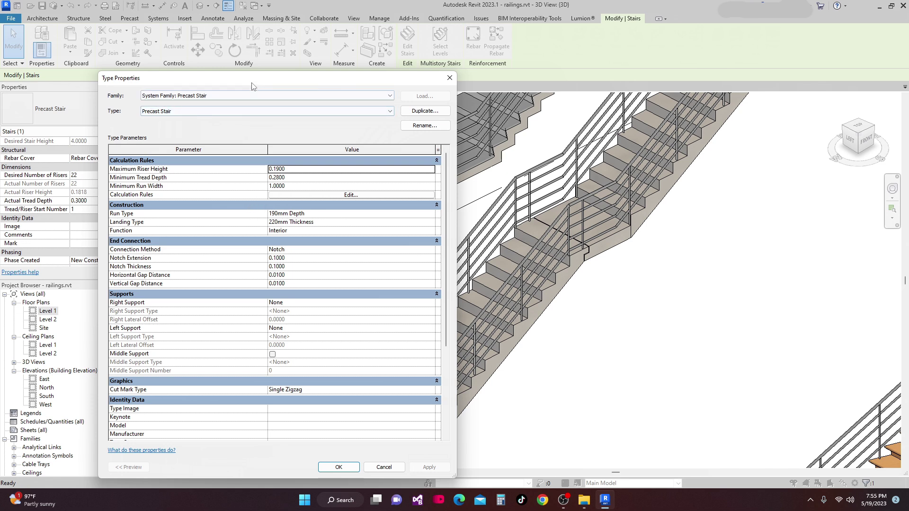
left_click_drag(251, 82, 220, 67)
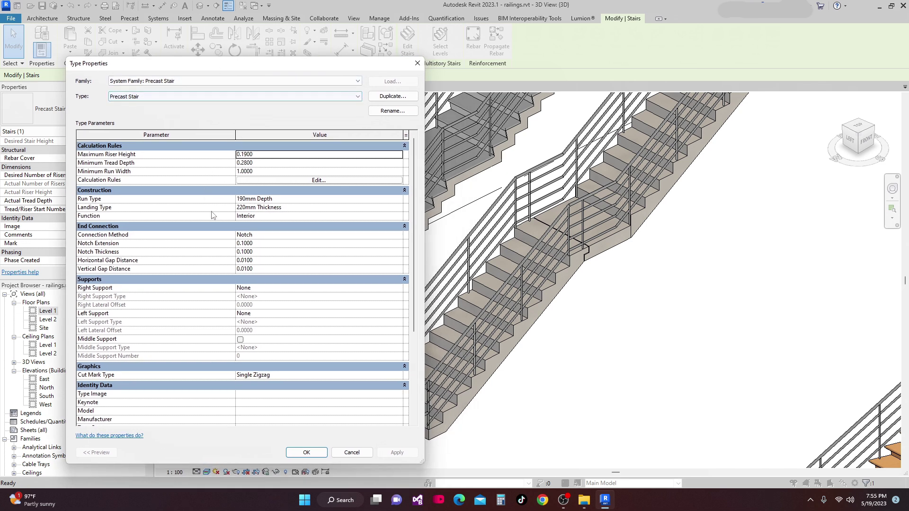
left_click(396, 199)
left_click(396, 200)
left_click_drag(293, 67, 252, 52)
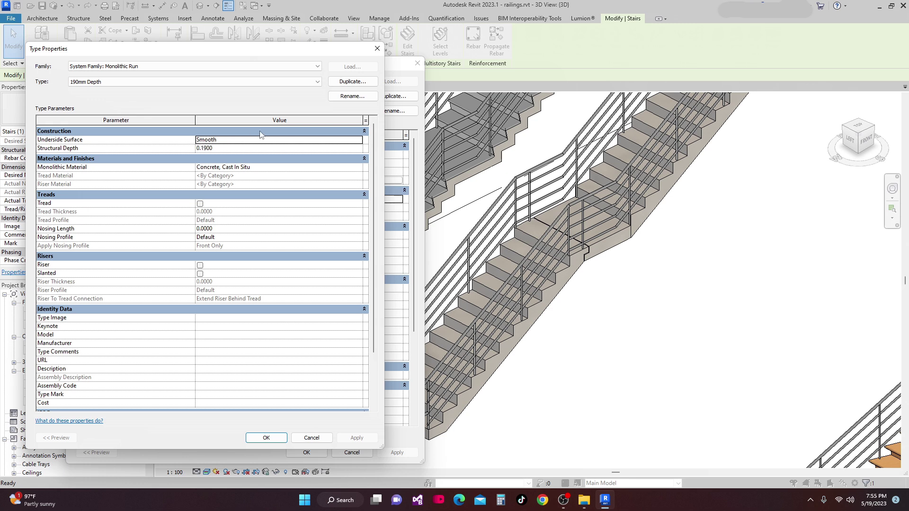
Set Underside Surface to Stepped, apply, close both type dialogs, and orbit to check
left_click(358, 141)
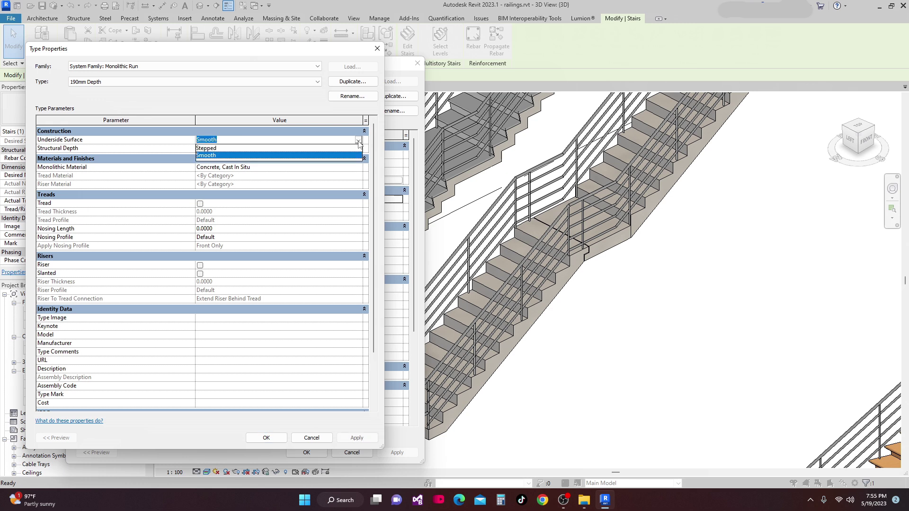
left_click(208, 148)
left_click(361, 439)
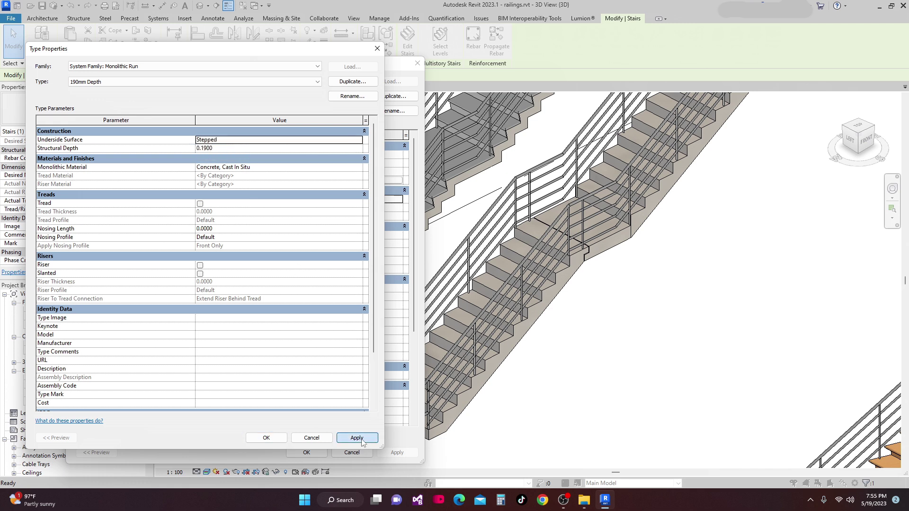
left_click(265, 438)
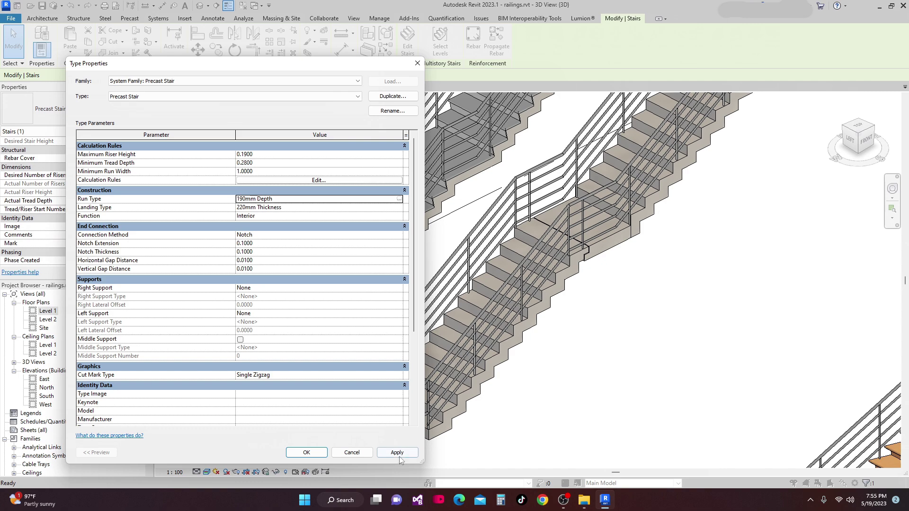
left_click(306, 452)
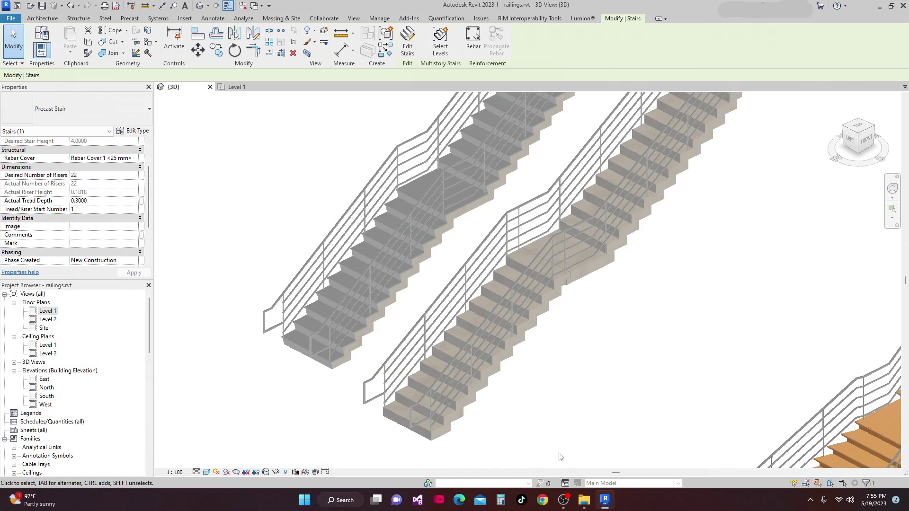
middle_click_drag(587, 402, 579, 369, "shift")
scroll(578, 362, "up", 3)
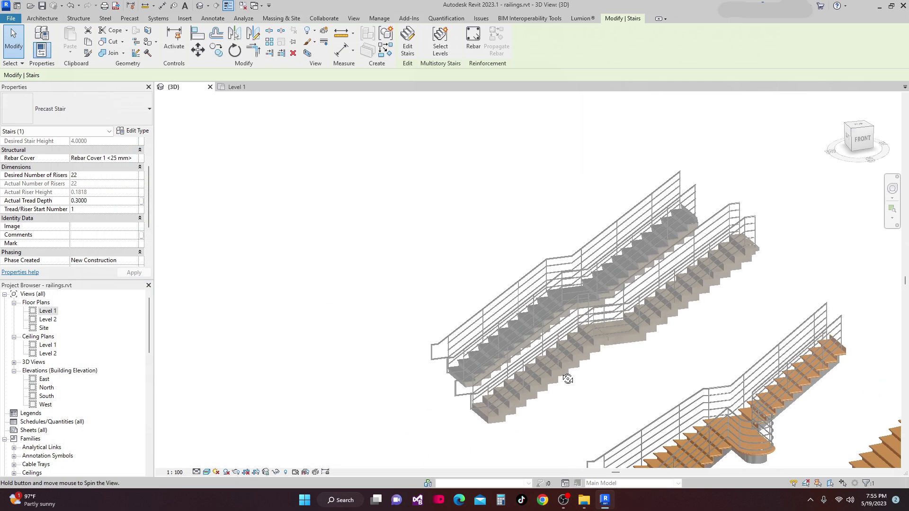
scroll(579, 363, "up", 6)
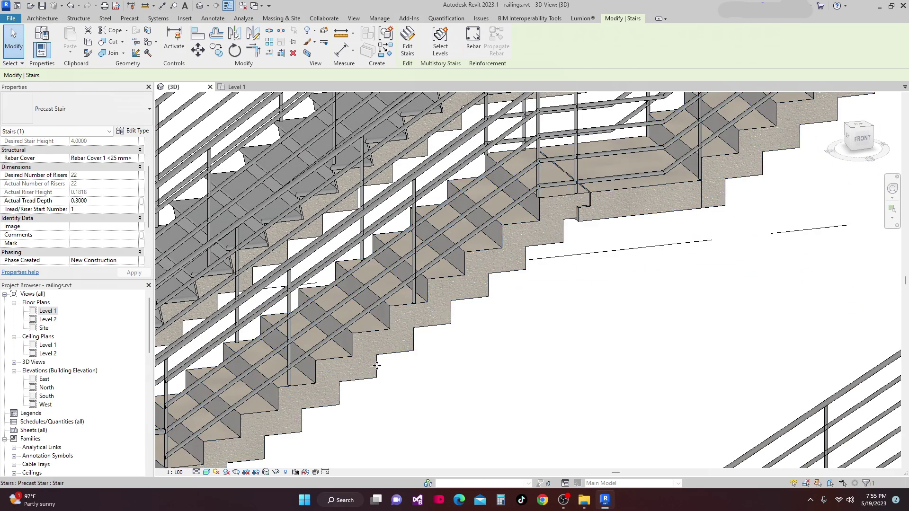
Zoom and orbit around the precast stair to inspect its stepped underside
scroll(390, 357, "down", 5)
middle_click_drag(390, 357, 452, 391, "shift")
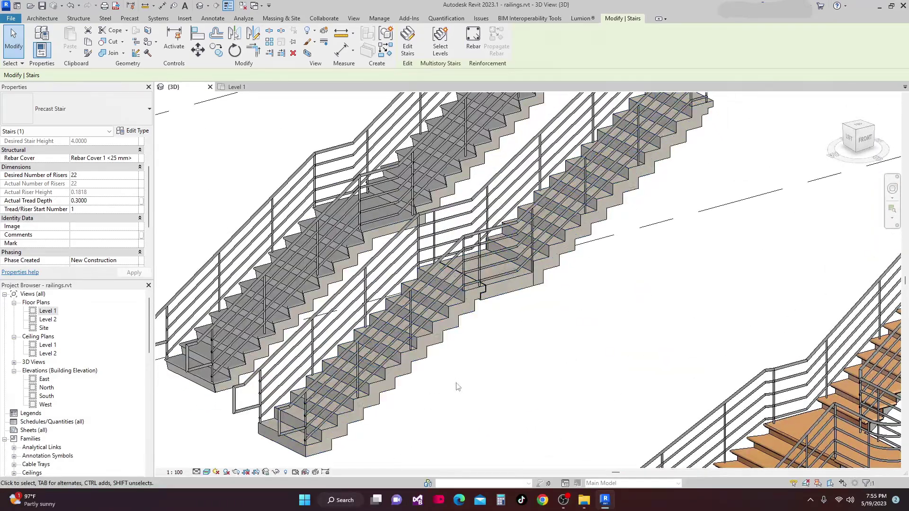
scroll(452, 391, "down", 4)
scroll(468, 308, "up", 3)
scroll(438, 345, "up", 2)
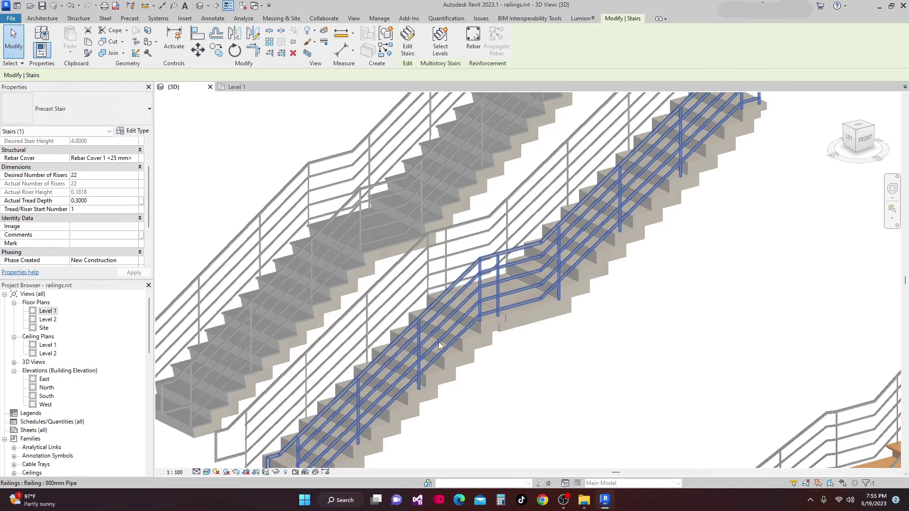
scroll(438, 345, "up", 3)
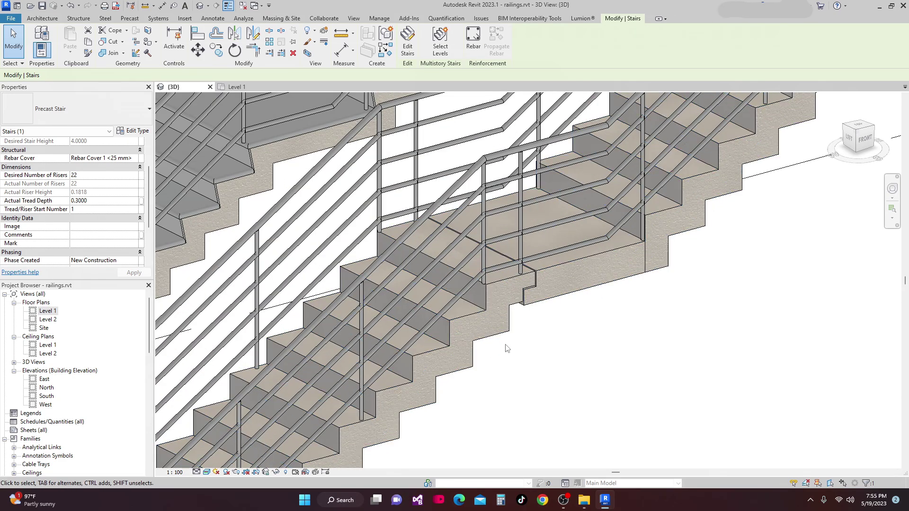
scroll(506, 348, "down", 1)
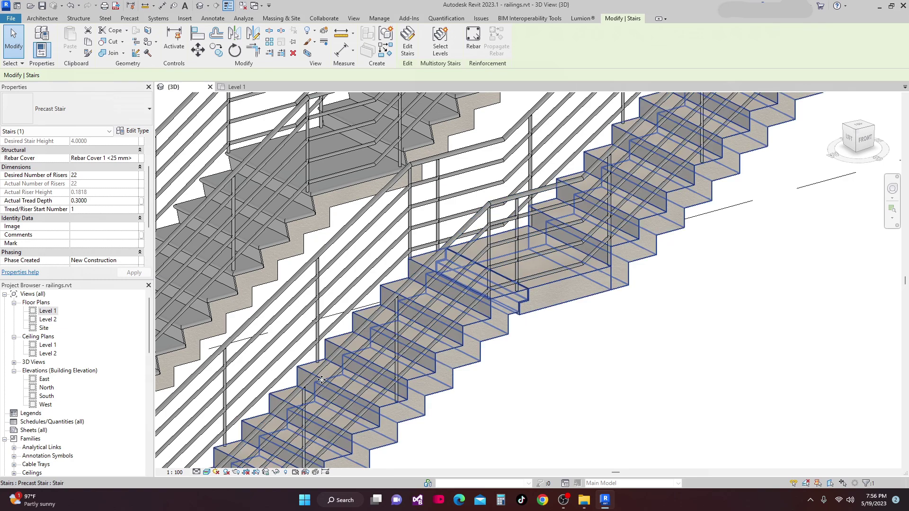
Reopen the Precast Stair type properties and its 190mm Depth run type
left_click(133, 131)
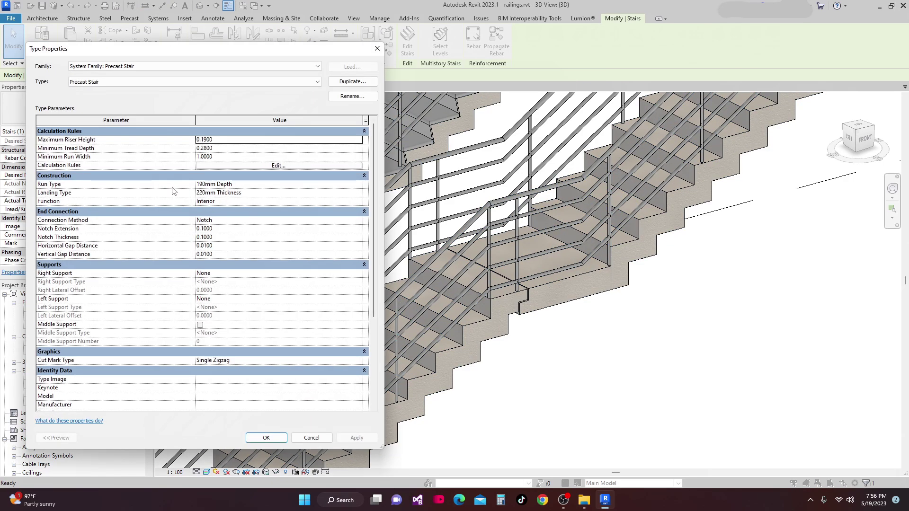
left_click(362, 187)
left_click(362, 184)
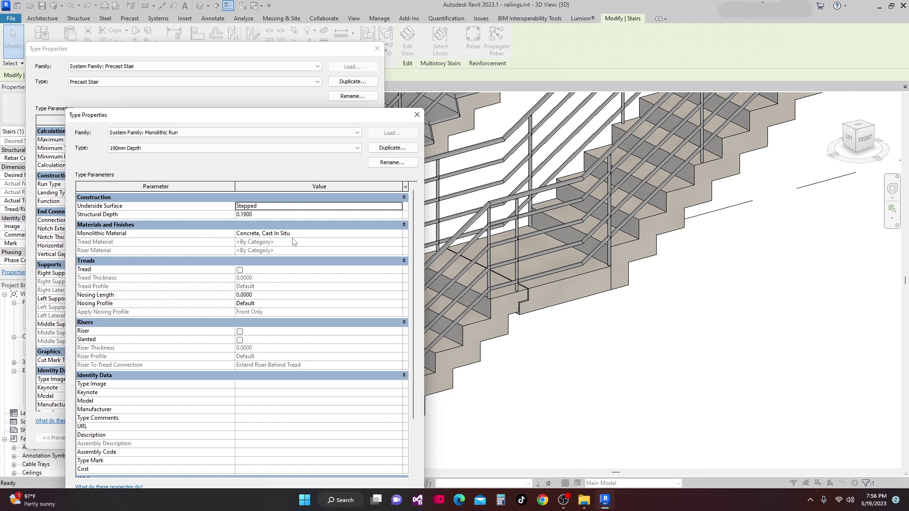
Enable separate treads, edit Tread Thickness by typing 4, choose the M_Stair Tread profile, and apply
left_click_drag(227, 116, 241, 33)
left_click_drag(322, 28, 404, 69)
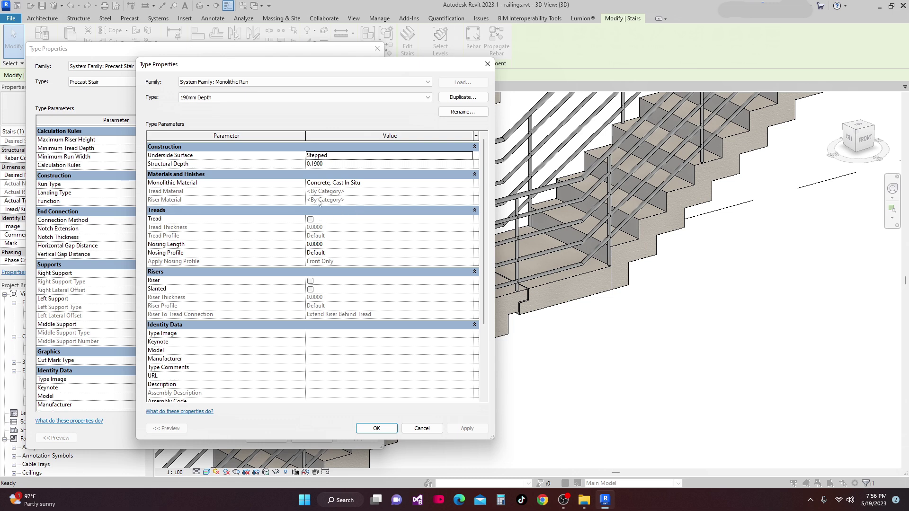
left_click_drag(345, 66, 294, 85)
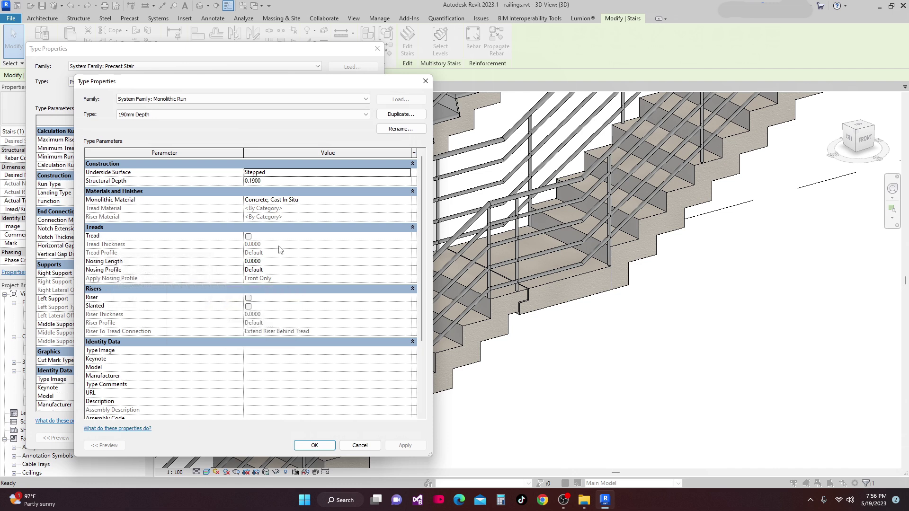
left_click(248, 236)
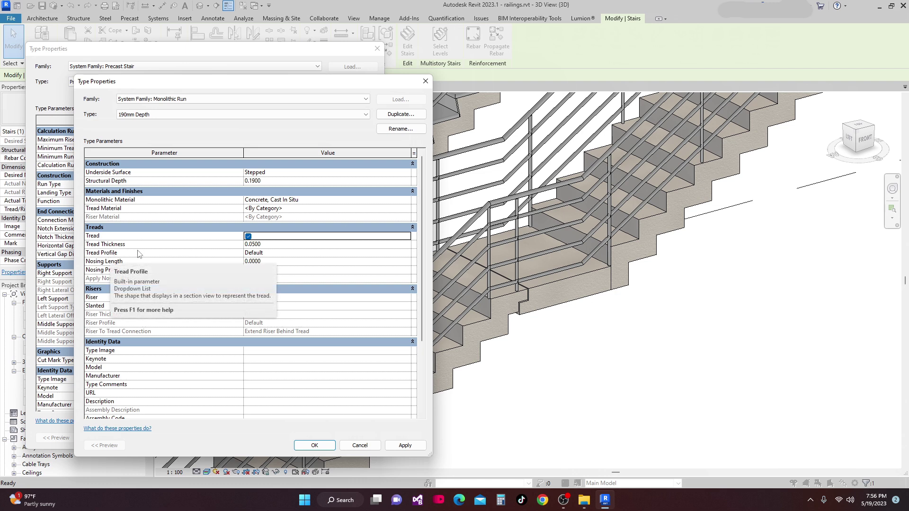
left_click(260, 244)
left_click_drag(261, 245, 258, 244)
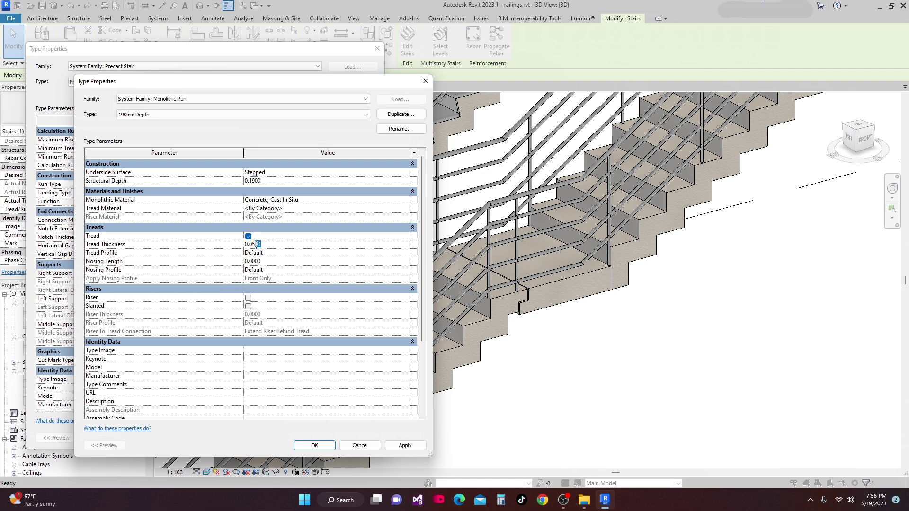
type("4")
left_click(406, 254)
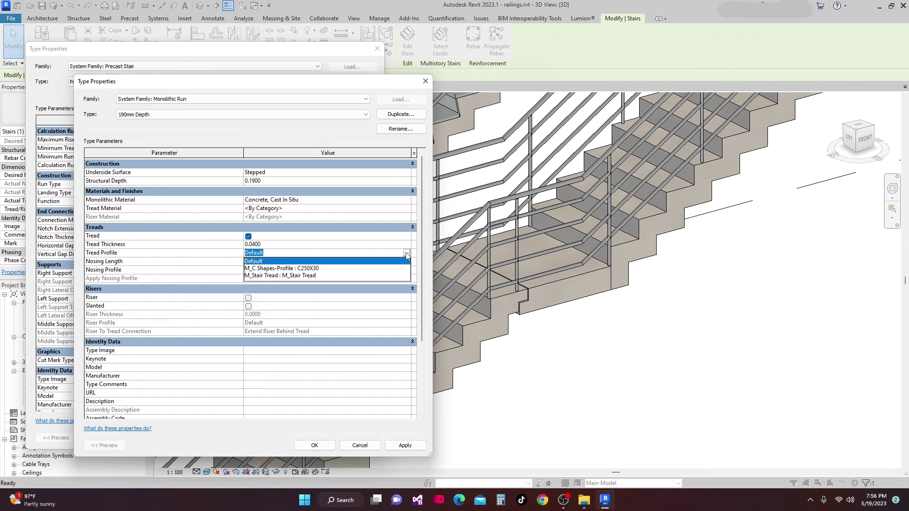
left_click(272, 276)
left_click(405, 445)
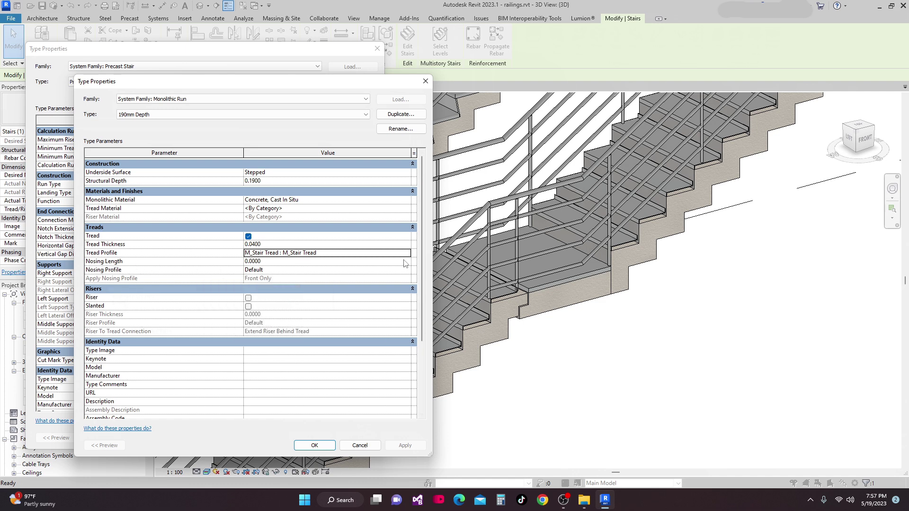
Change the run type's Nosing Length from 0.0000 to 0.05
left_click(256, 262)
left_click_drag(262, 261, 253, 261)
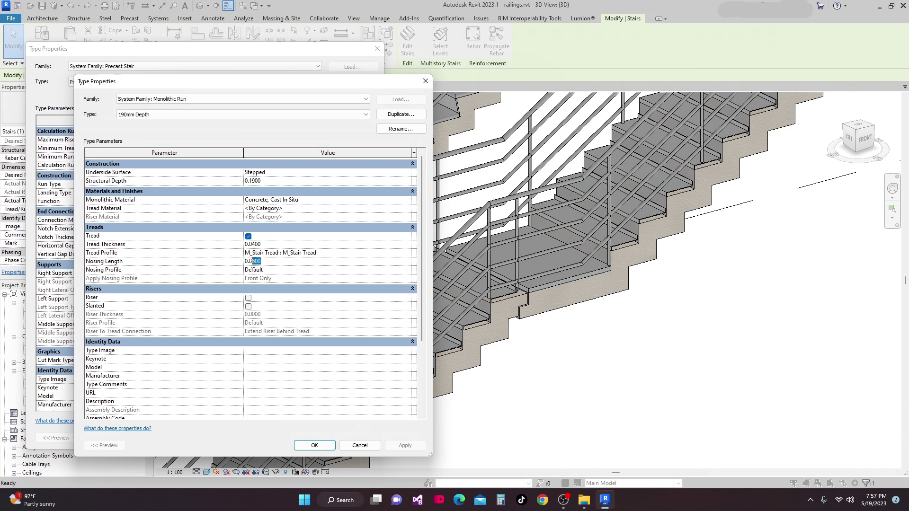
type(".05")
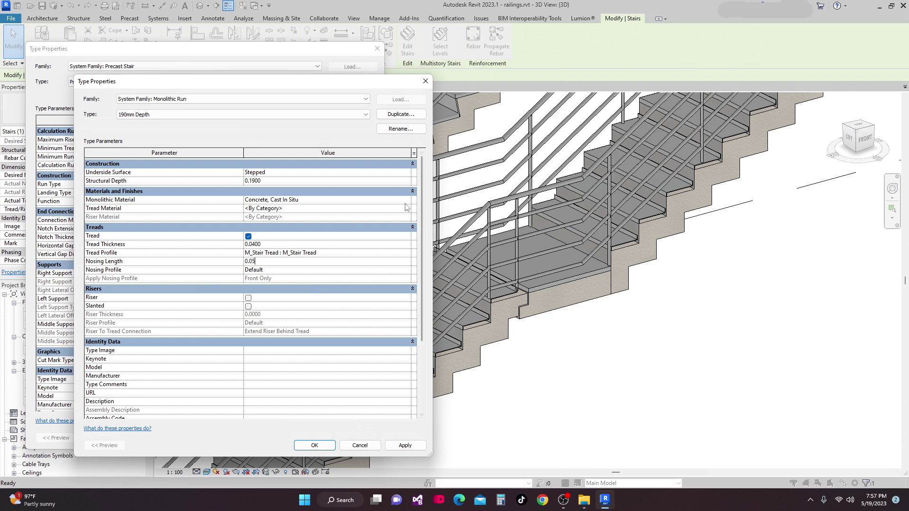
left_click_drag(299, 84, 287, 85)
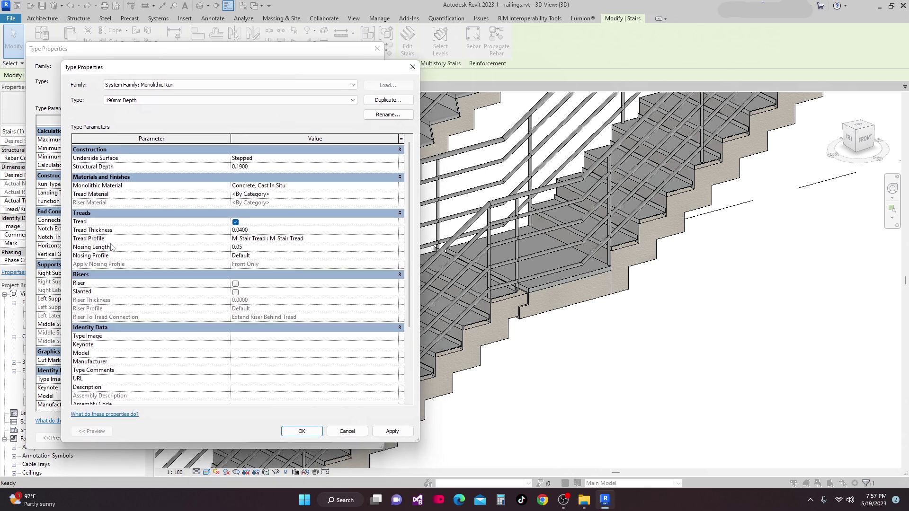
Try the M_Stair Nosing - Radius : 20mm profile on the run's treads and apply it
left_click(395, 258)
left_click(394, 256)
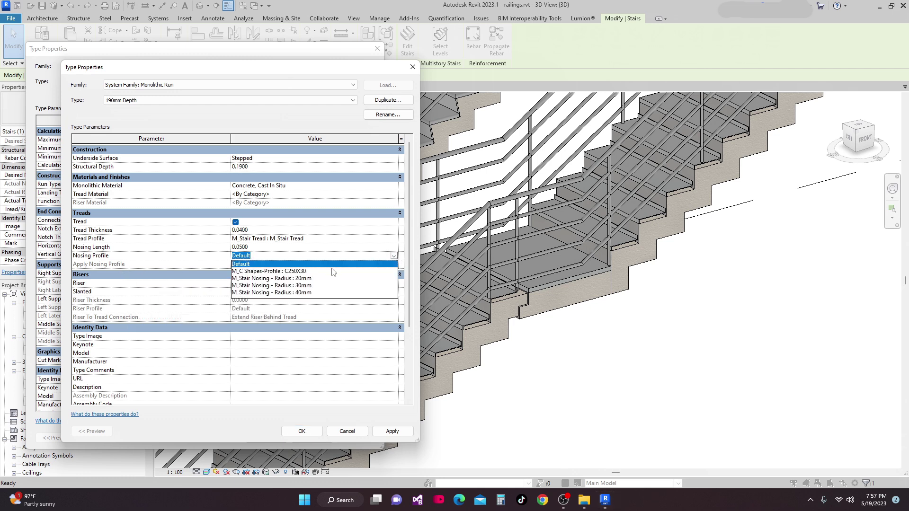
left_click(301, 278)
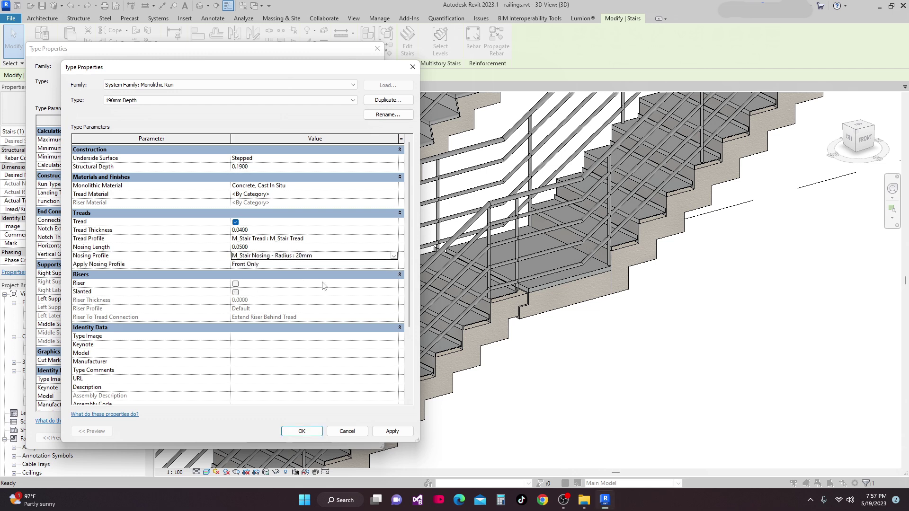
left_click(397, 435)
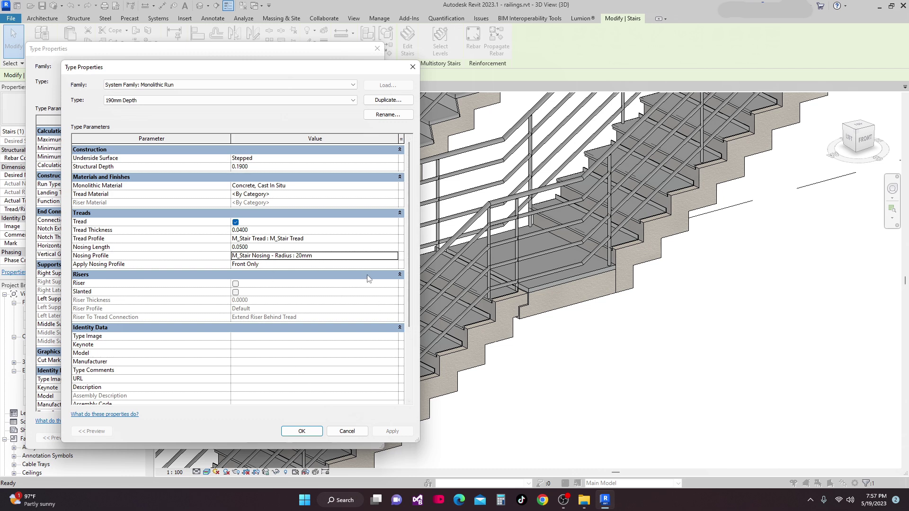
Switch the nosing profile to M_Stair Nosing - Radius : 40mm and close the type dialogs
left_click(395, 259)
left_click(394, 256)
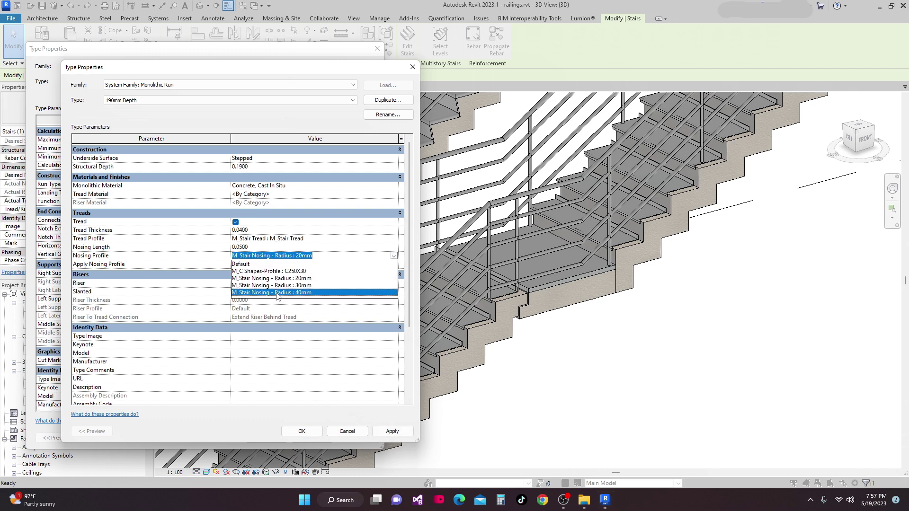
left_click(278, 292)
left_click(392, 432)
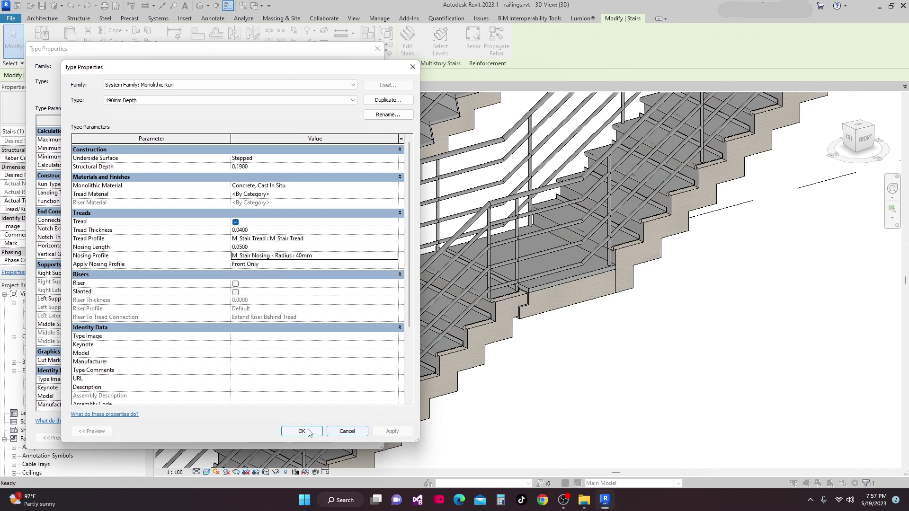
left_click(332, 433)
left_click(364, 436)
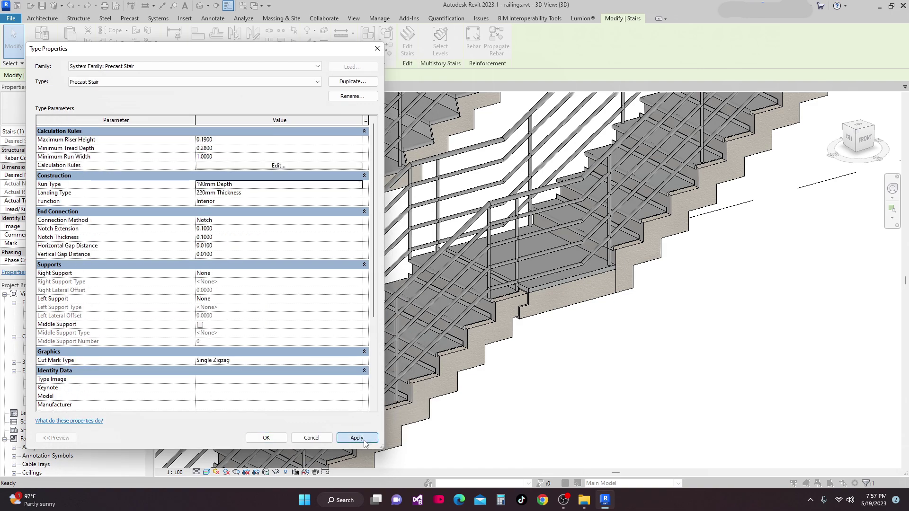
left_click(282, 439)
Orbit and zoom around the stair to inspect the rounded tread nosings from the front, side and below
middle_click_drag(331, 416, 471, 364, "shift")
scroll(471, 364, "up", 10)
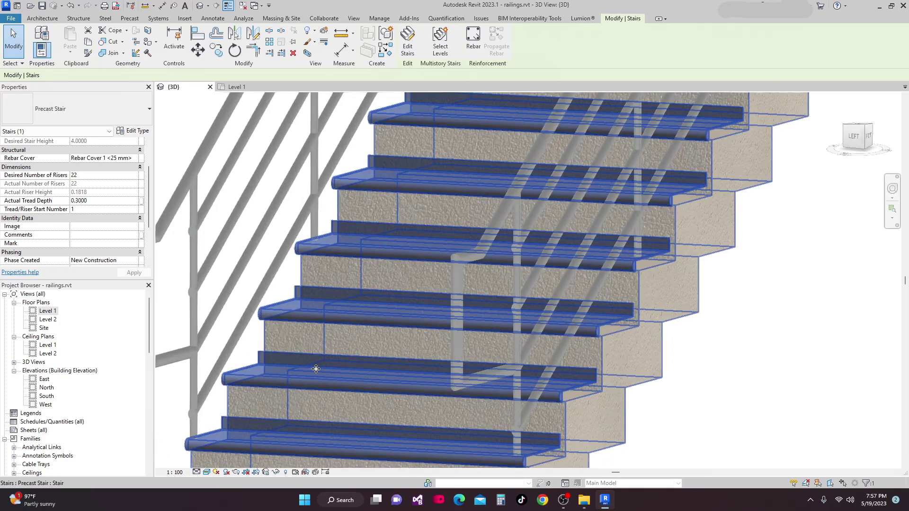
middle_click_drag(315, 368, 596, 322, "shift")
scroll(587, 326, "up", 8)
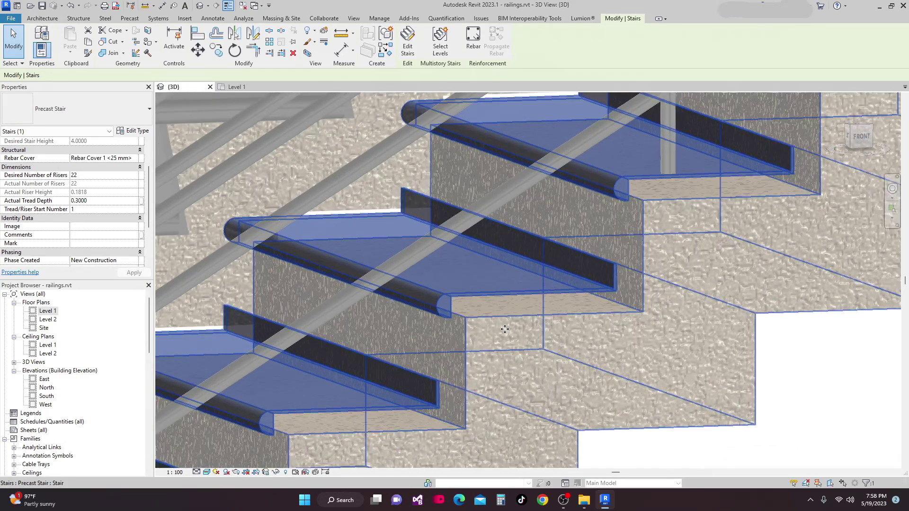
scroll(537, 333, "down", 5)
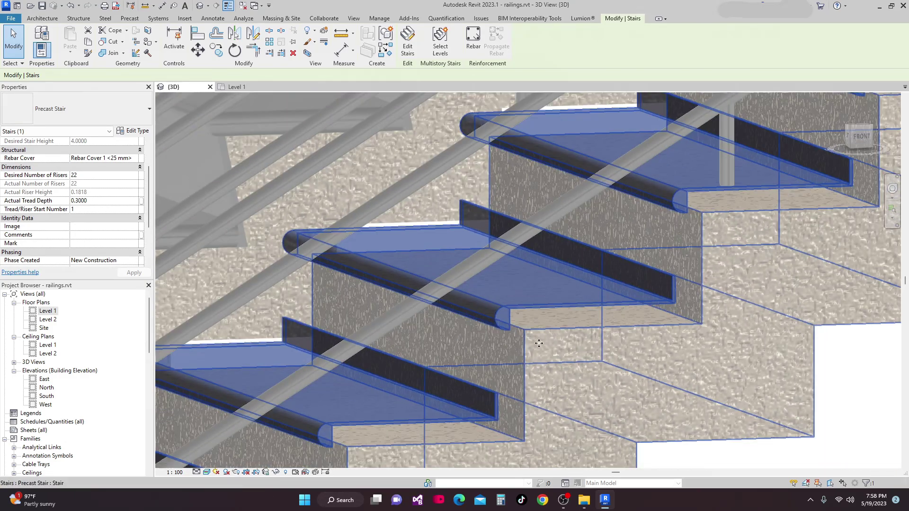
middle_click_drag(410, 243, 593, 380, "shift")
scroll(593, 379, "down", 4)
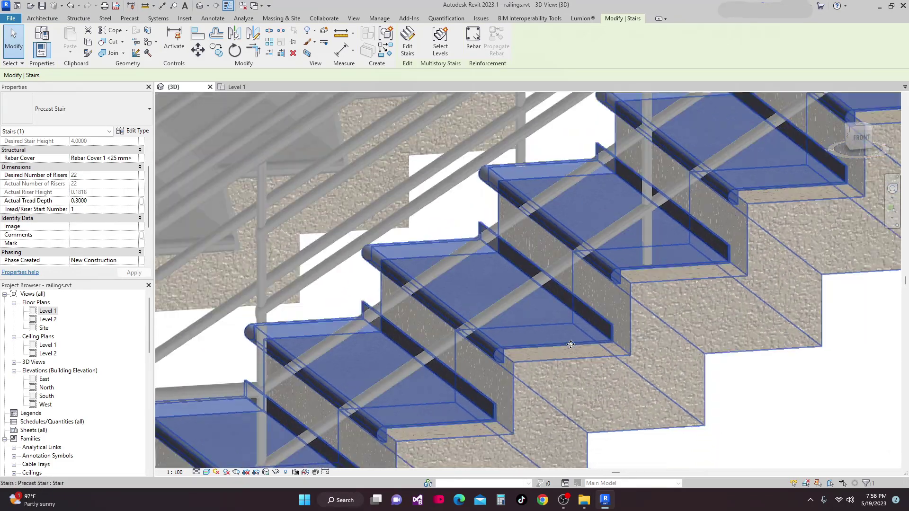
scroll(642, 370, "up", 3)
scroll(642, 369, "down", 4)
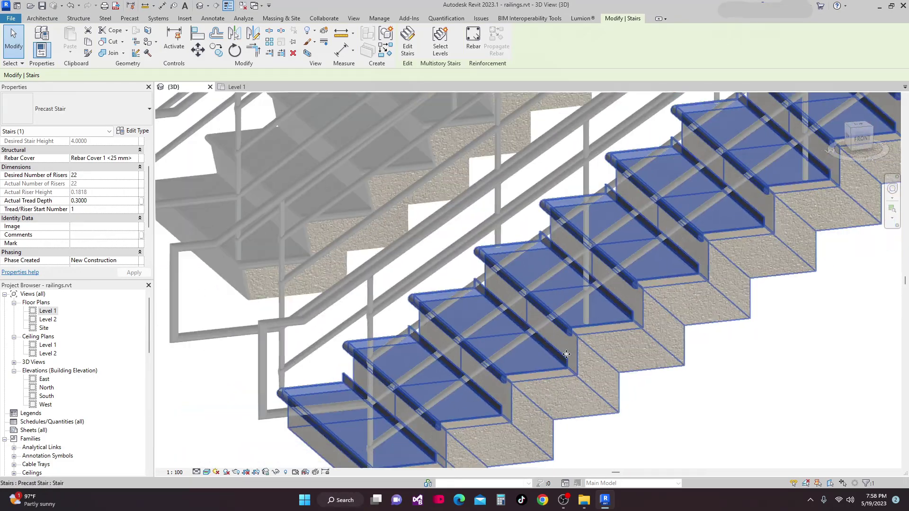
scroll(527, 398, "up", 4)
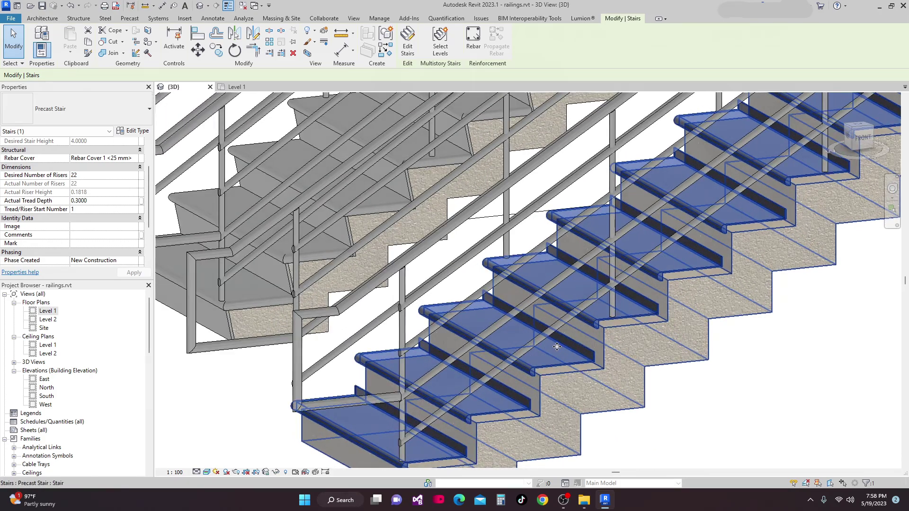
Select the stair, bring up its type properties, and move the dialog aside
left_click(265, 293)
left_click(133, 131)
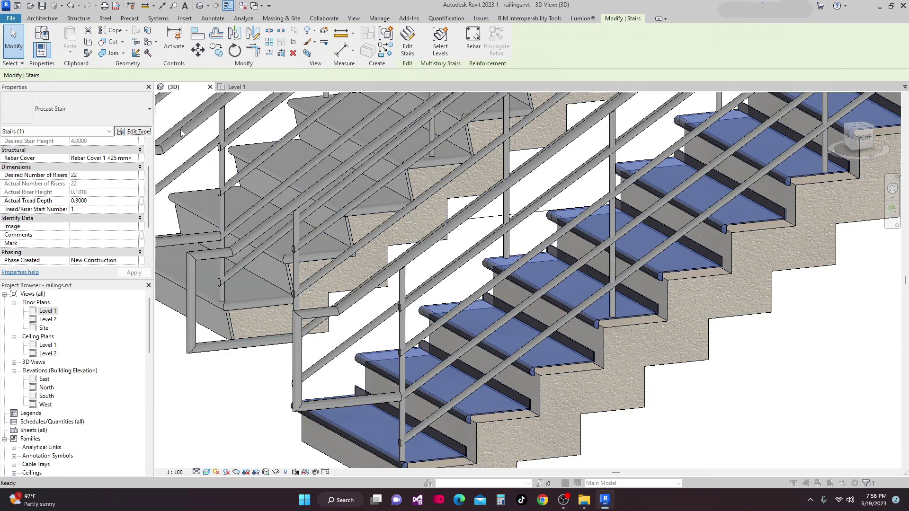
left_click_drag(263, 71, 230, 83)
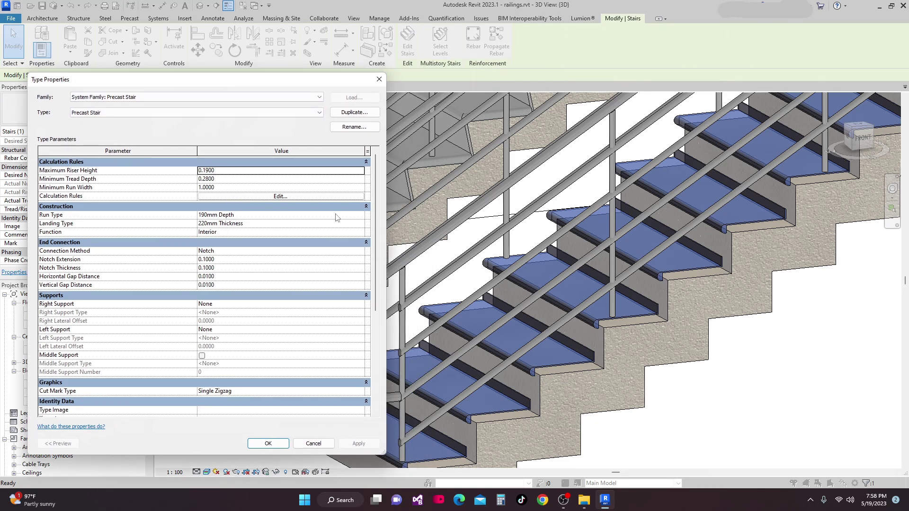
Set the 190mm Depth run type's Tread Thickness to 0.0100
left_click(361, 217)
left_click(361, 216)
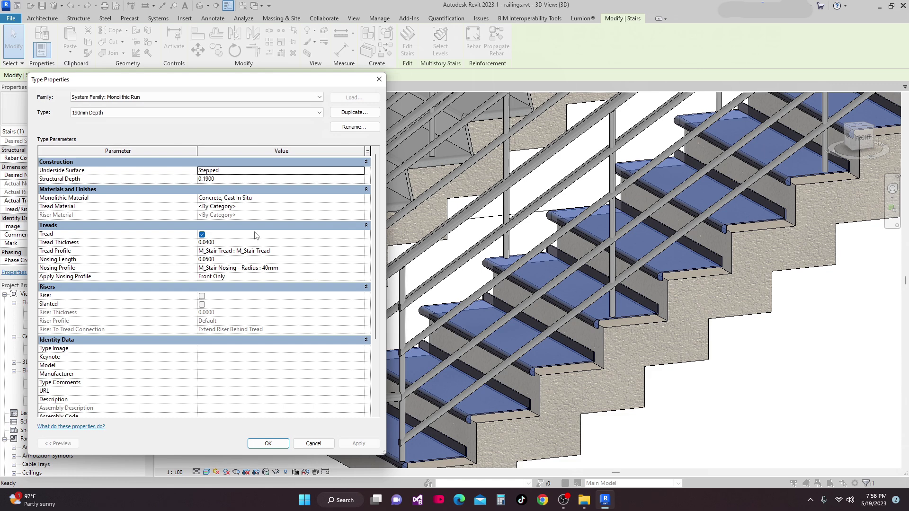
left_click(222, 242)
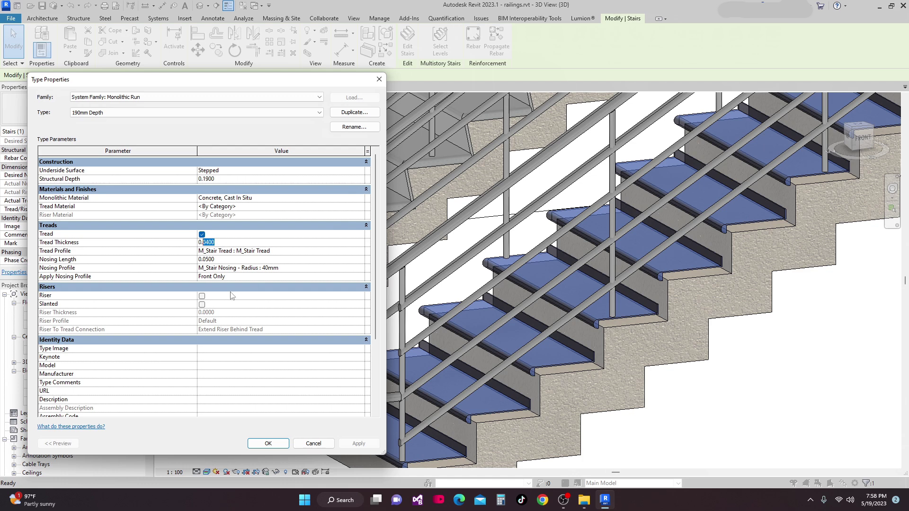
left_click(222, 242)
double_click(223, 242)
left_click(218, 243)
left_click(358, 443)
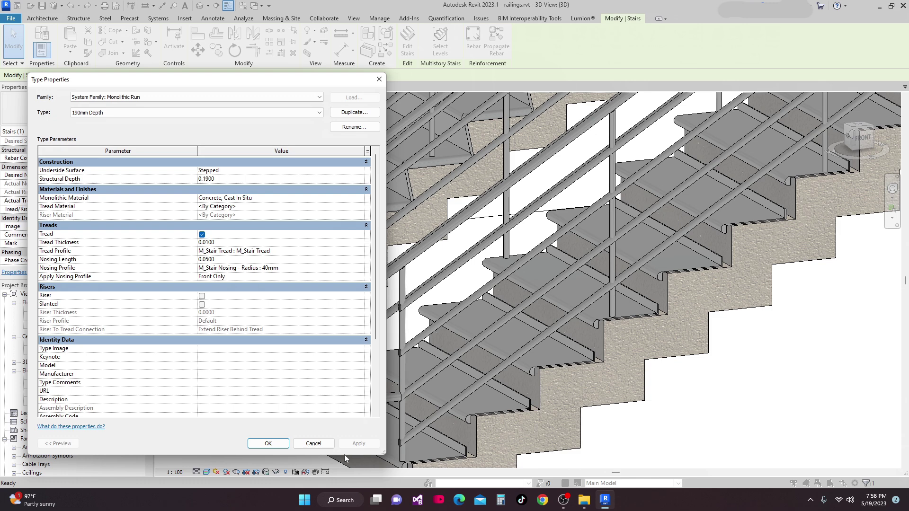
left_click(266, 444)
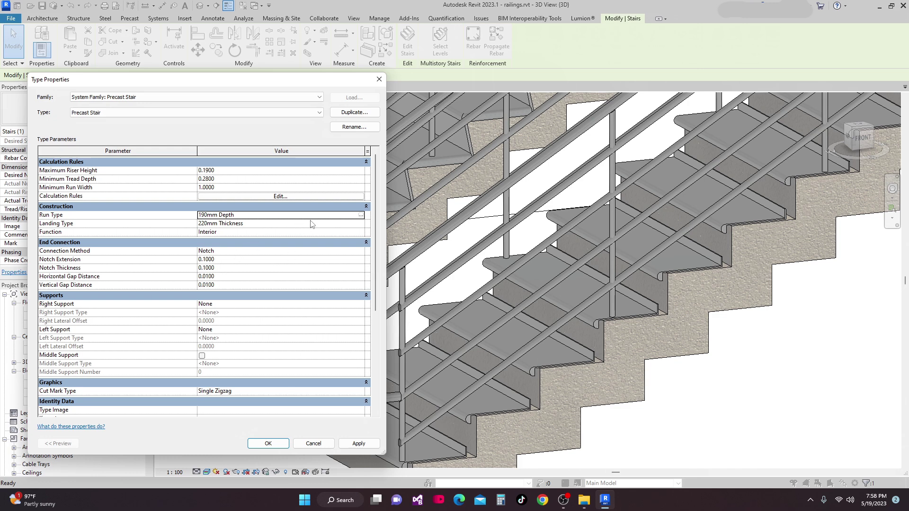
Change the Nosing Length to 0.0100, then 0.0200, and close the type dialogs
left_click(362, 216)
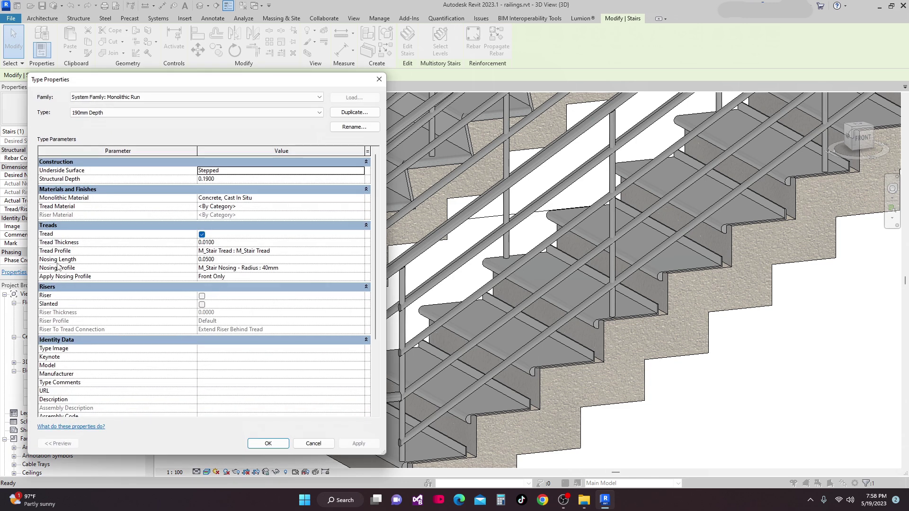
left_click(225, 260)
left_click_drag(219, 259, 204, 262)
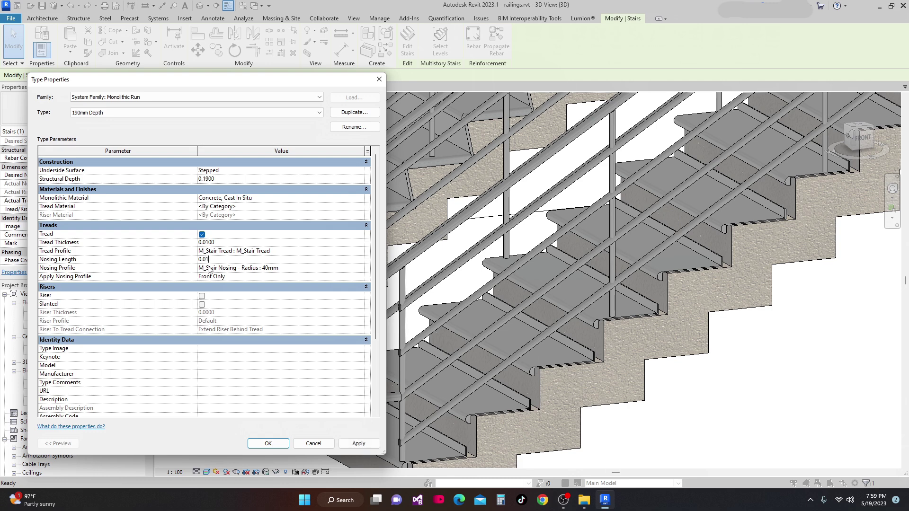
left_click(357, 444)
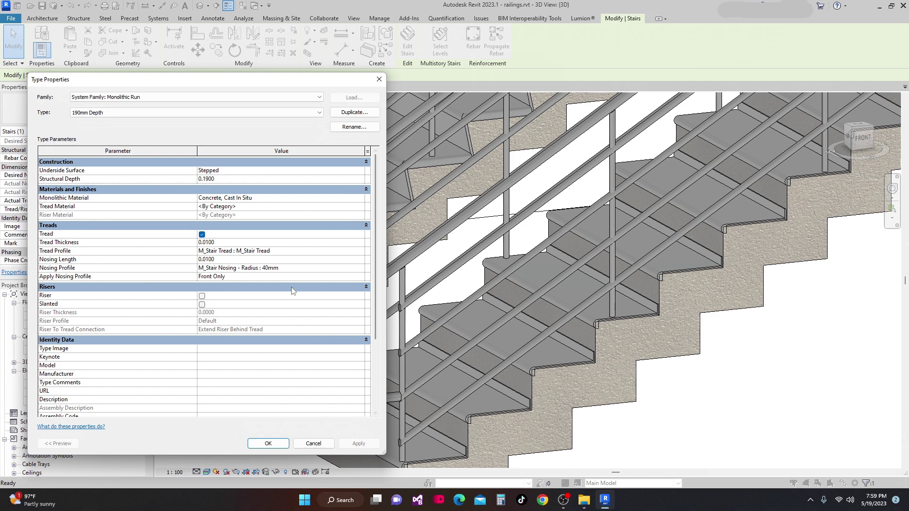
left_click(229, 260)
left_click_drag(229, 259, 206, 260)
type("2")
left_click(358, 443)
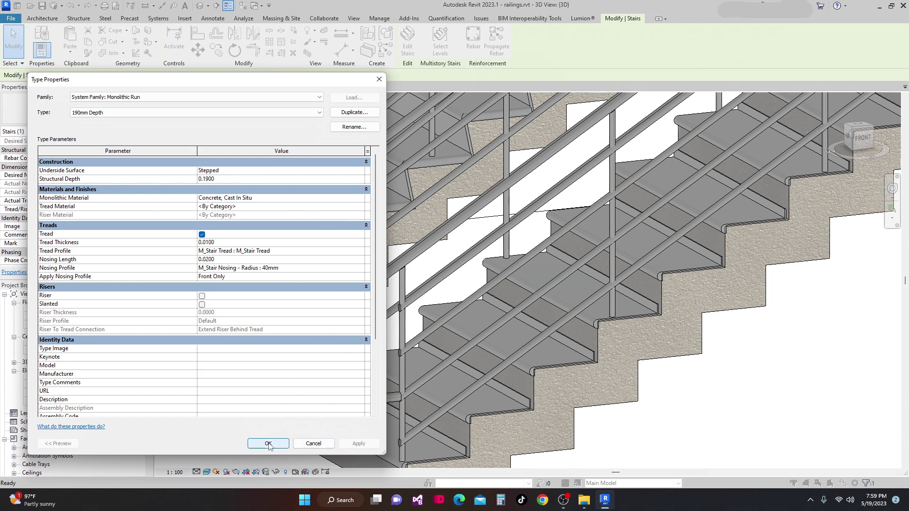
left_click(268, 444)
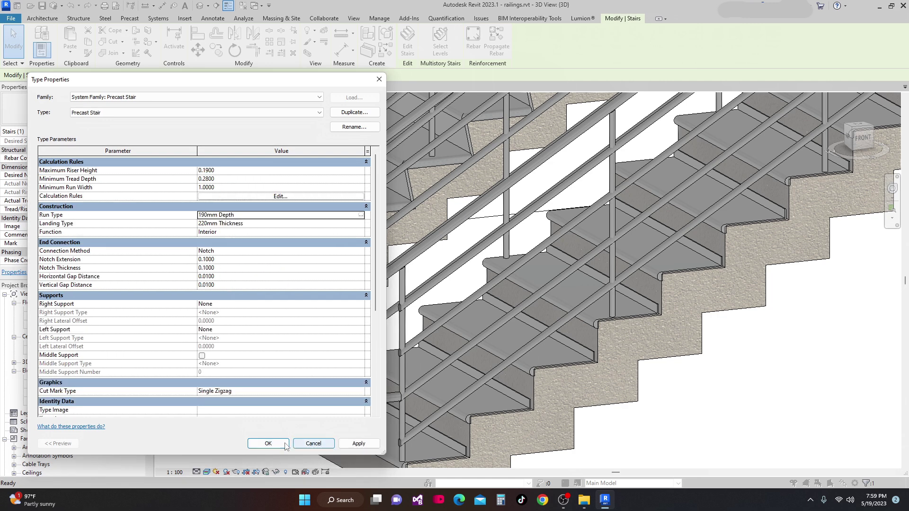
left_click(268, 444)
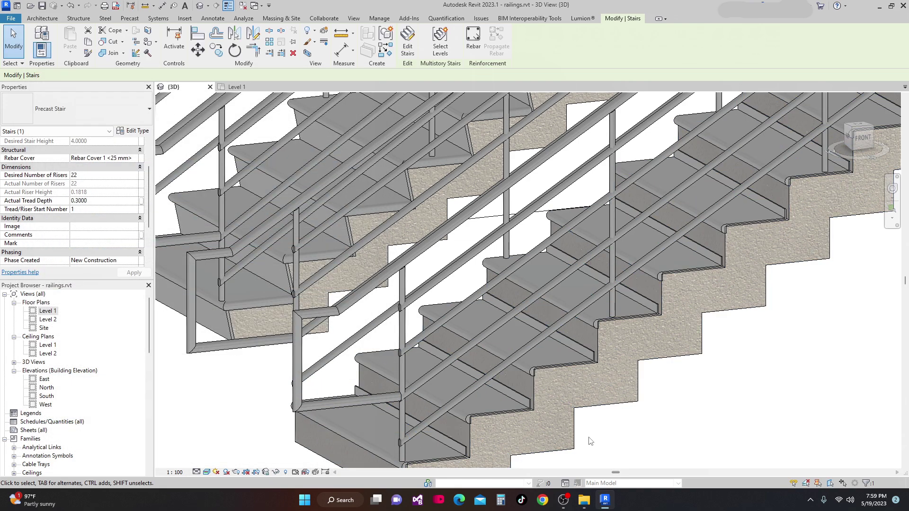
scroll(474, 402, "up", 8)
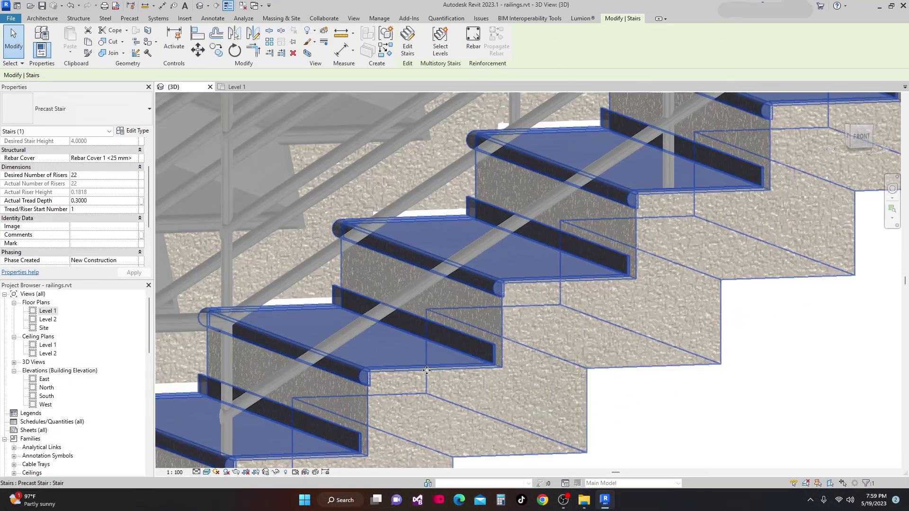
scroll(426, 370, "up", 5)
middle_click_drag(426, 379, 454, 402, "shift")
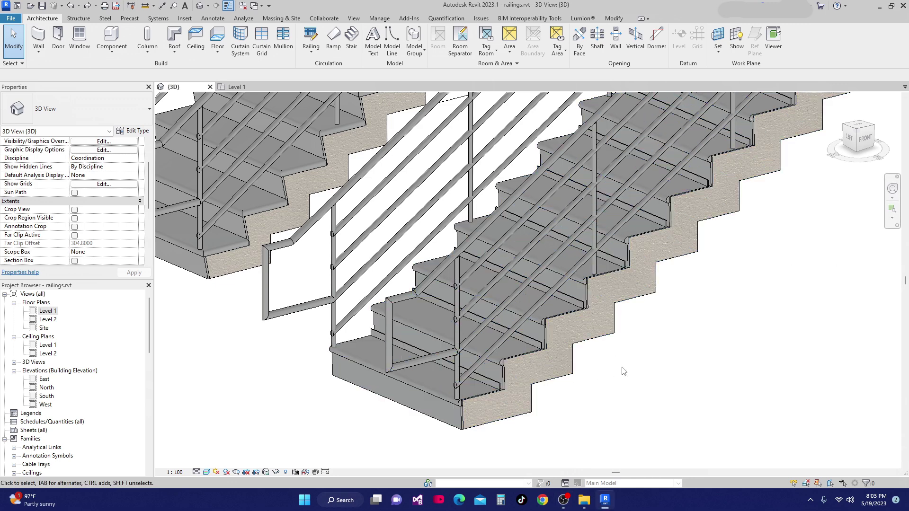
scroll(624, 374, "up", 2)
middle_click_drag(632, 391, 461, 324, "shift")
scroll(462, 324, "up", 8)
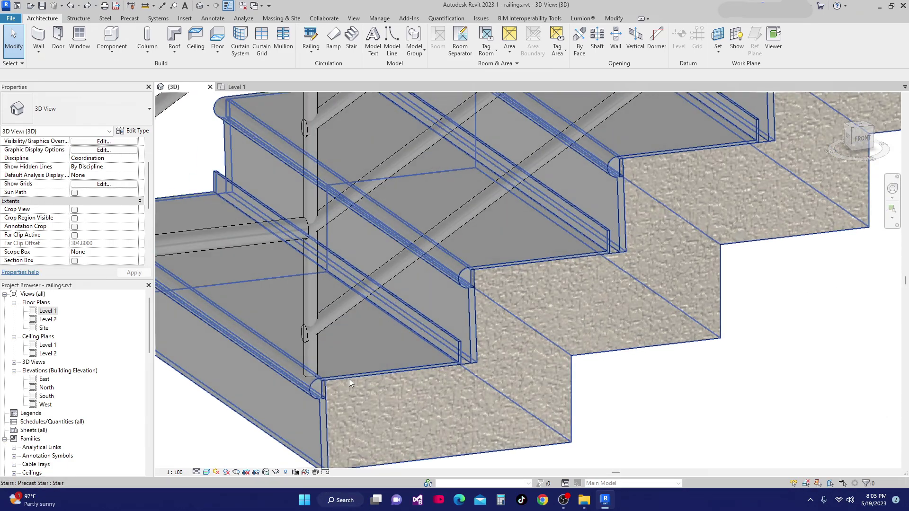
scroll(331, 379, "up", 3)
scroll(496, 378, "down", 4)
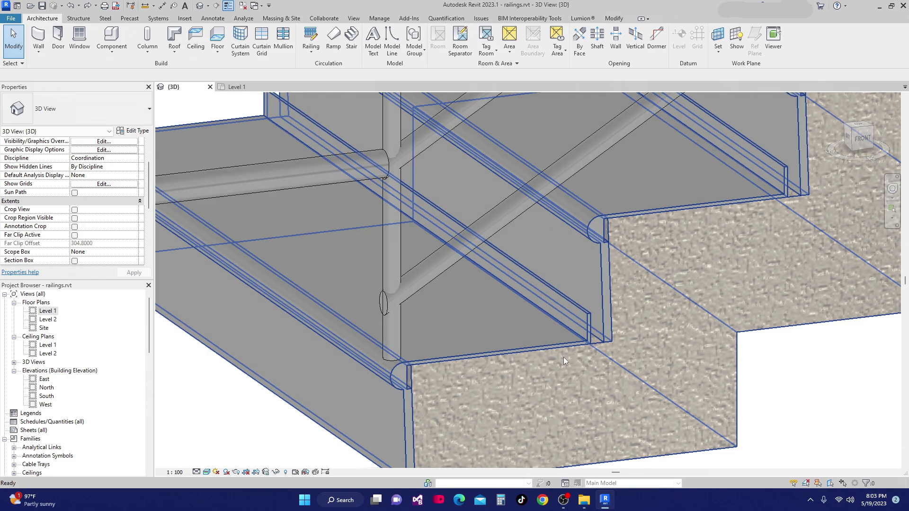
scroll(458, 377, "down", 3)
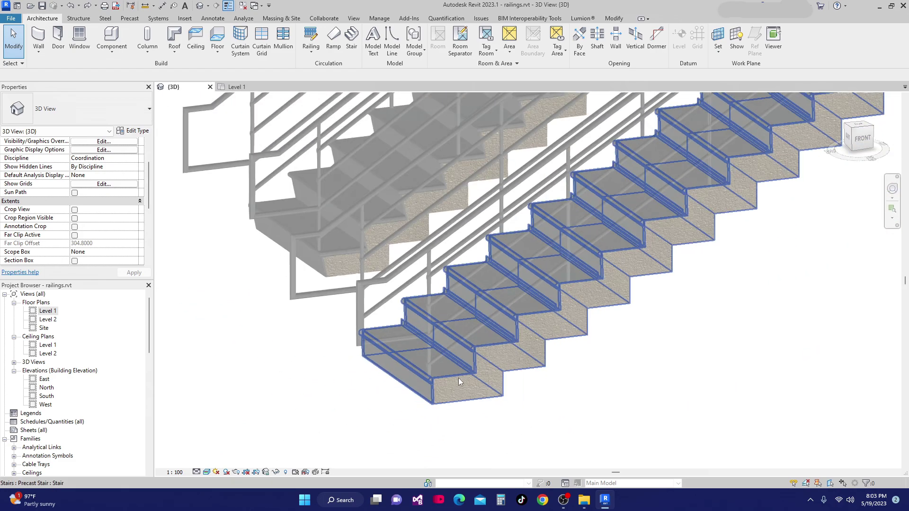
scroll(527, 419, "up", 4)
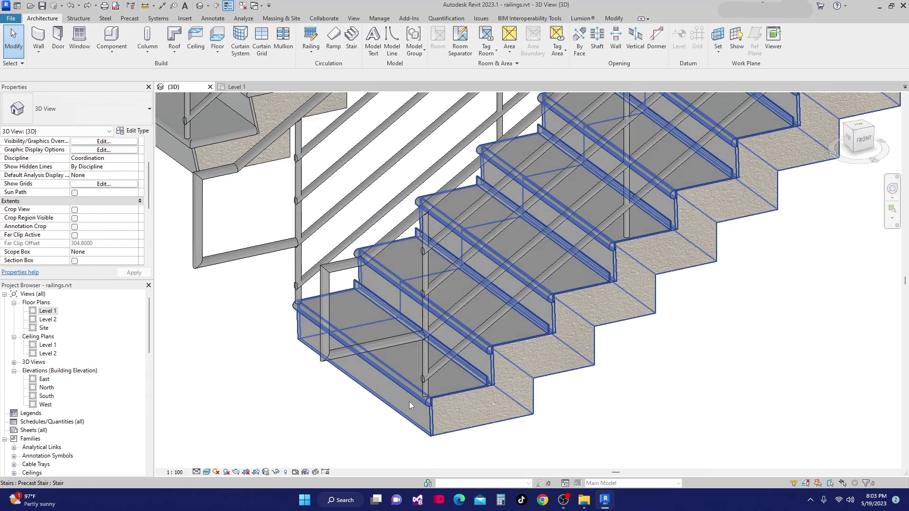
middle_click_drag(510, 392, 451, 400)
scroll(451, 400, "down", 4)
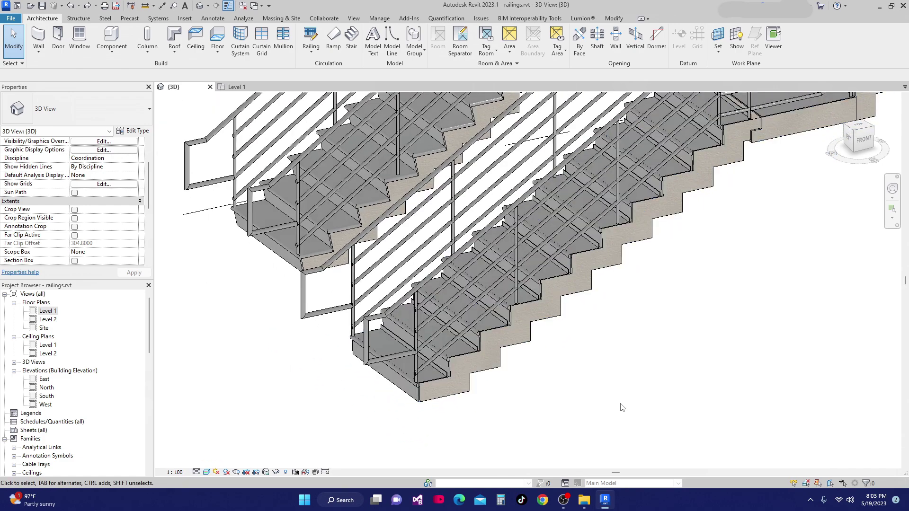
left_click(397, 373)
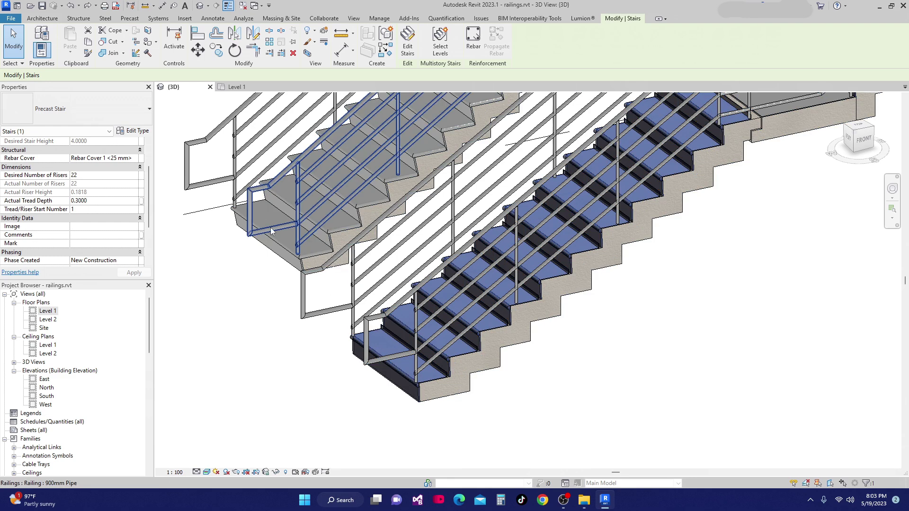
Set the precast stair's Actual Tread Depth to 0.28 and inspect the result in 3D
left_click(91, 200)
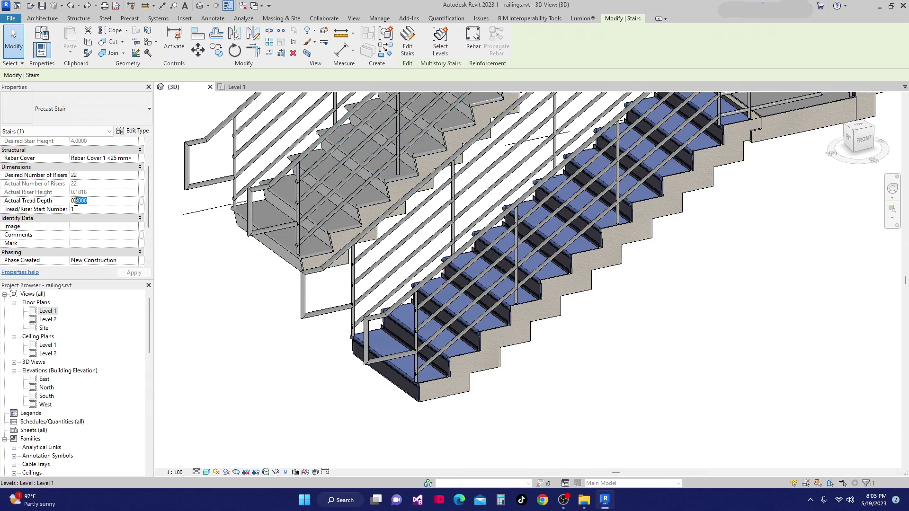
key("Return")
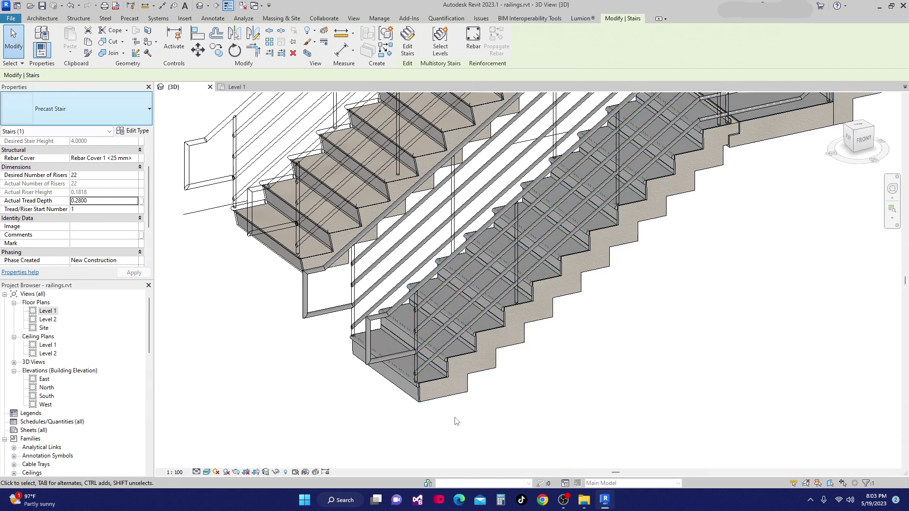
scroll(456, 421, "up", 10)
scroll(411, 365, "down", 5)
scroll(416, 389, "up", 4)
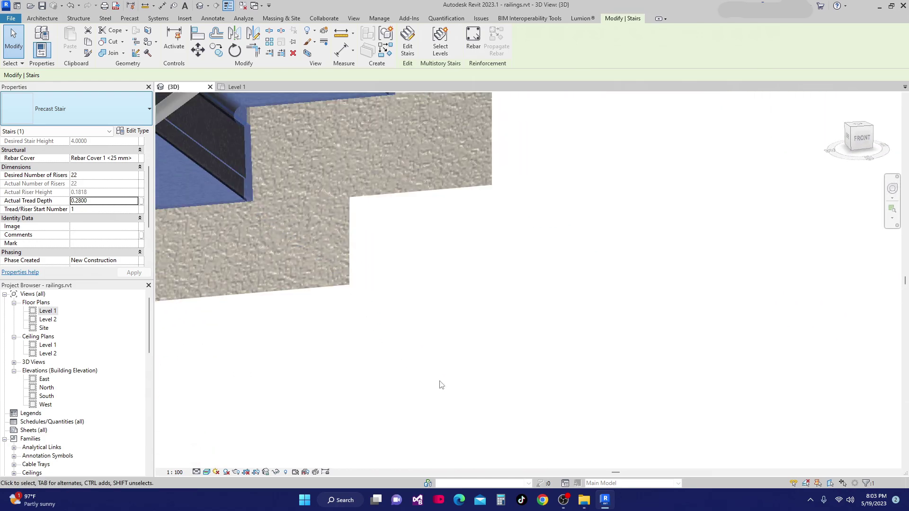
scroll(440, 385, "down", 4)
scroll(481, 421, "up", 3)
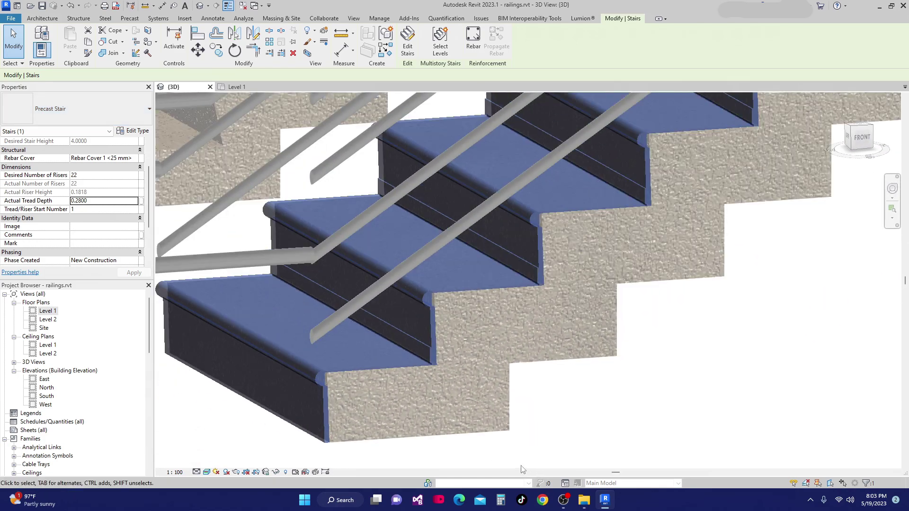
scroll(468, 427, "down", 2)
scroll(472, 442, "up", 2)
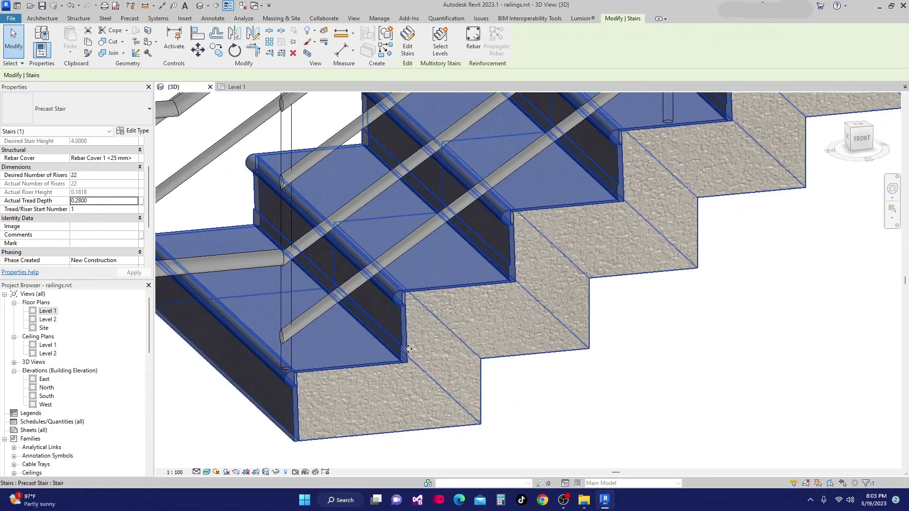
scroll(407, 352, "up", 5)
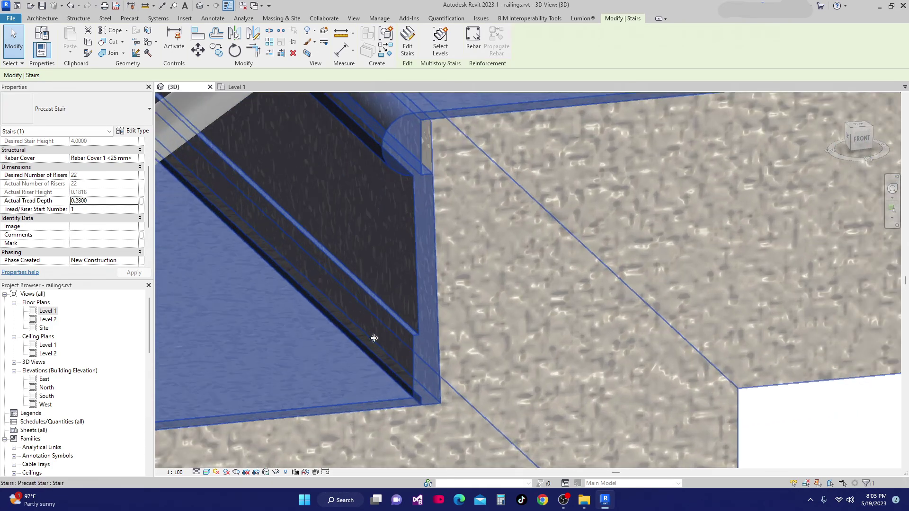
scroll(371, 328, "down", 5)
middle_click_drag(402, 407, 440, 425, "shift")
scroll(378, 378, "down", 2)
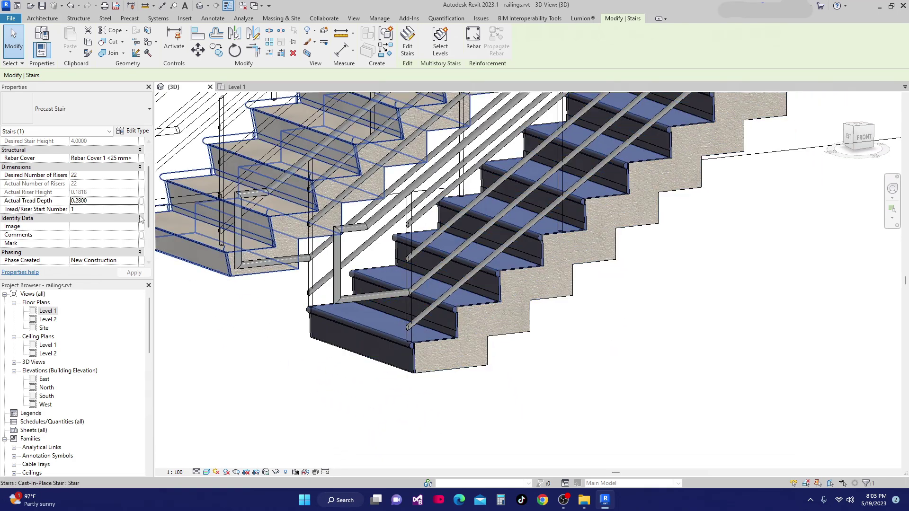
Change the Actual Tread Depth back to 0.3000 and apply it
left_click(100, 200)
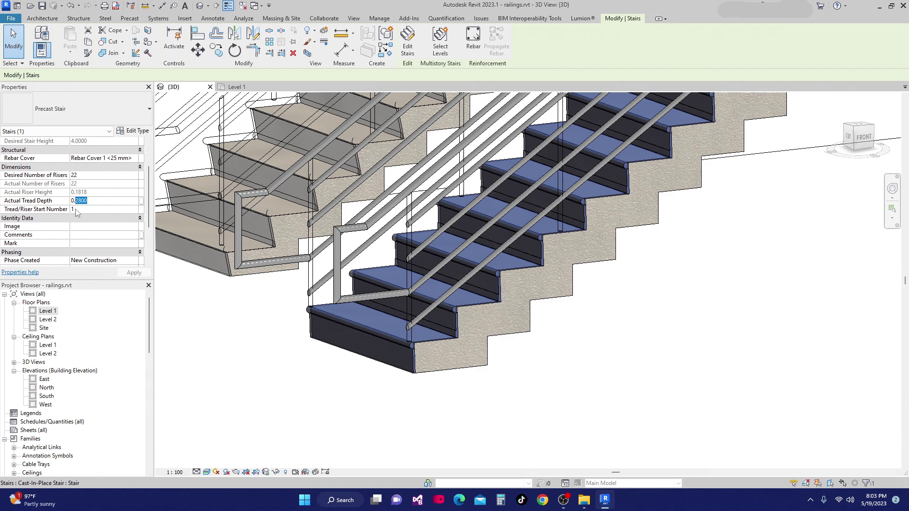
type("3")
key("Return")
left_click(134, 272)
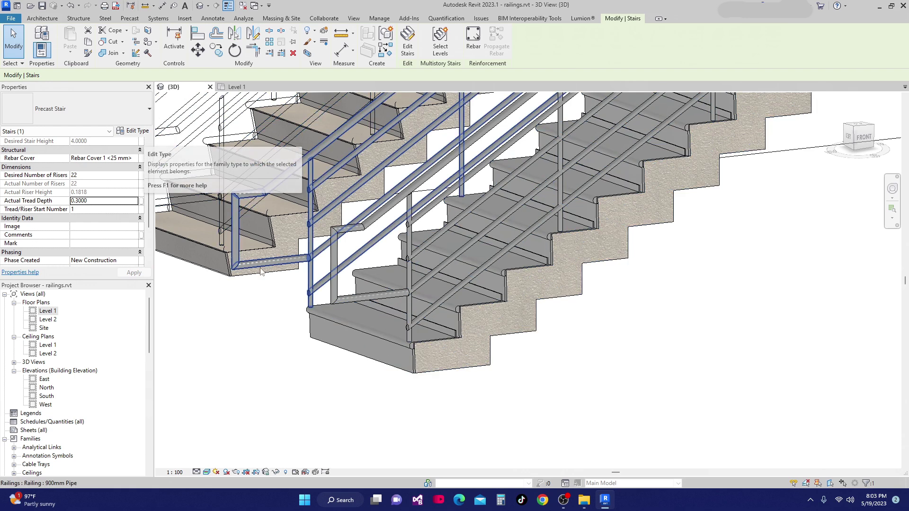
Bring up the precast stair's type properties
left_click(133, 130)
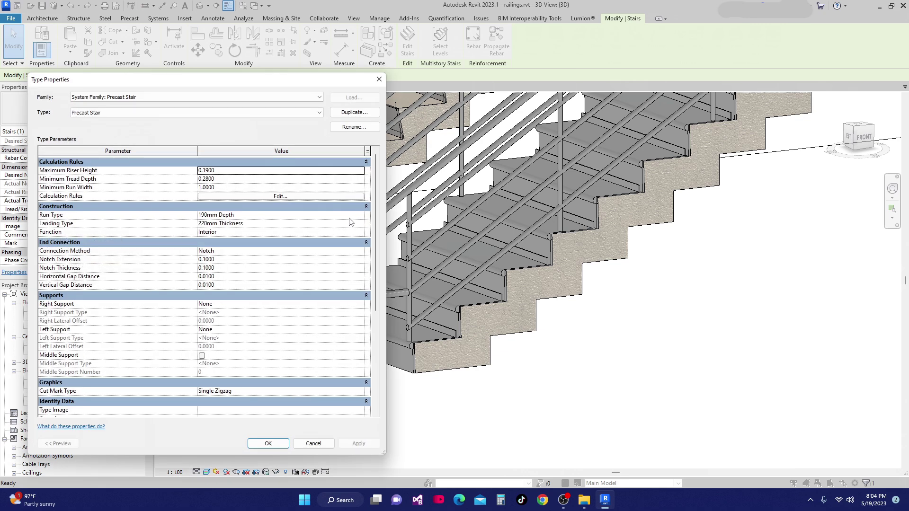
Set the 190mm Depth run type's Tread Profile to Default and close both type dialogs
left_click(284, 215)
left_click(361, 218)
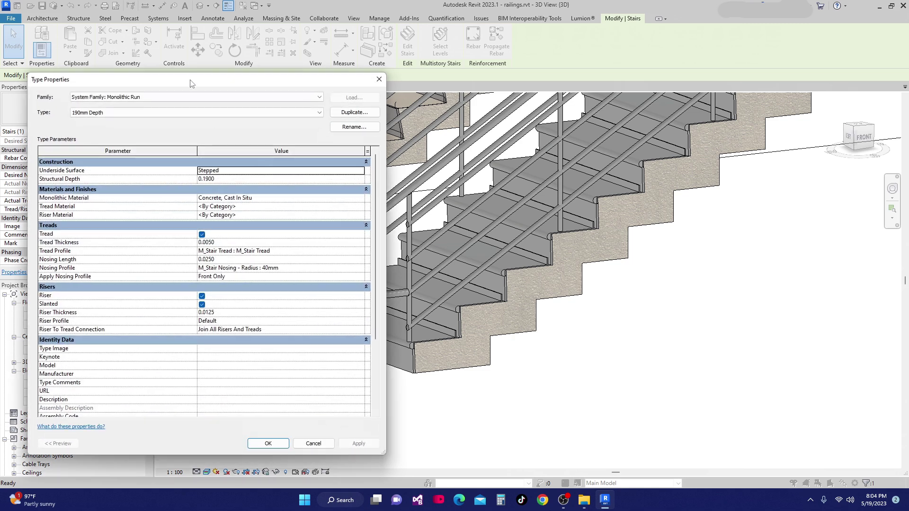
left_click_drag(198, 84, 233, 43)
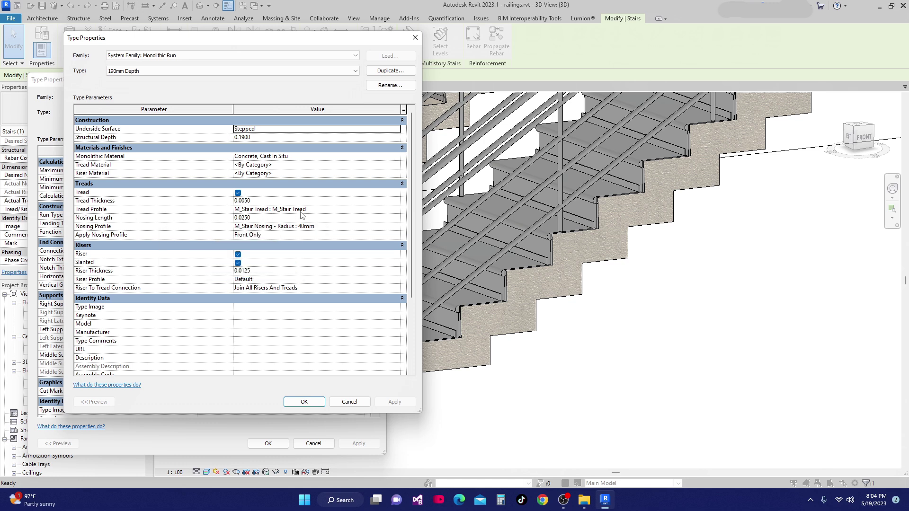
left_click(396, 209)
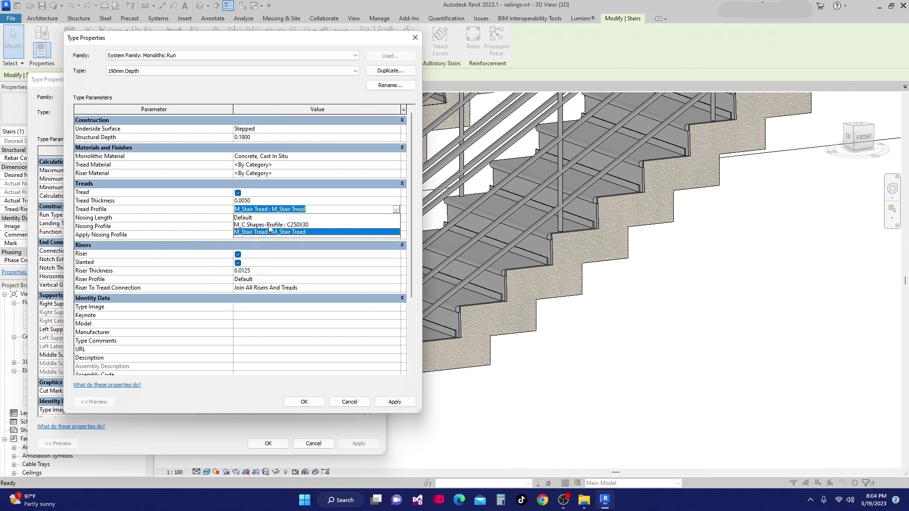
left_click(245, 218)
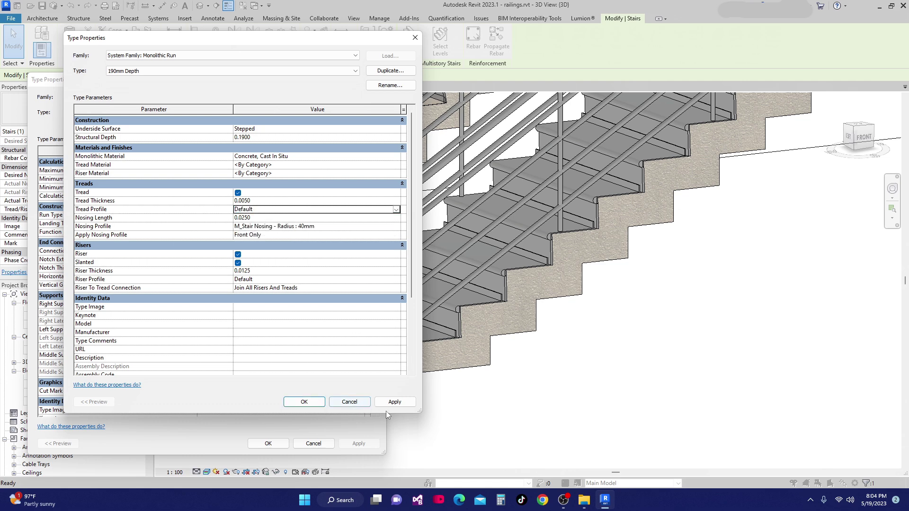
left_click(376, 402)
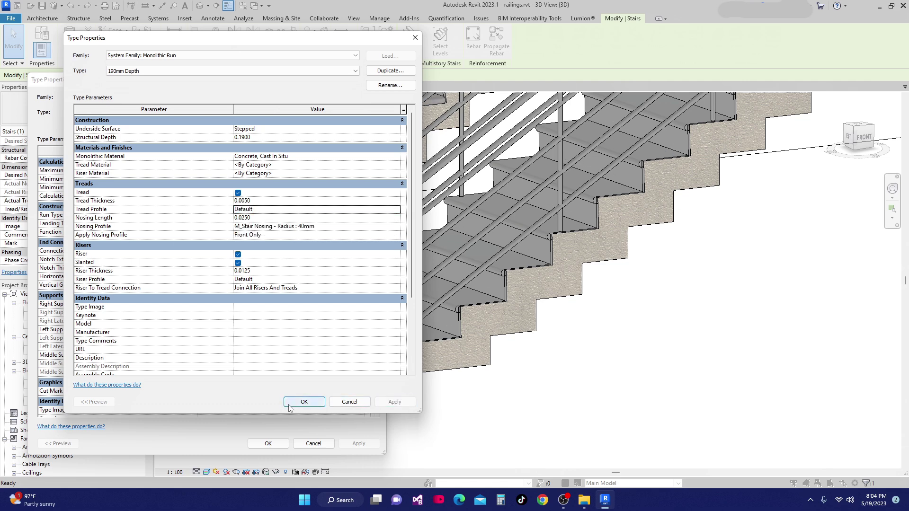
left_click(304, 402)
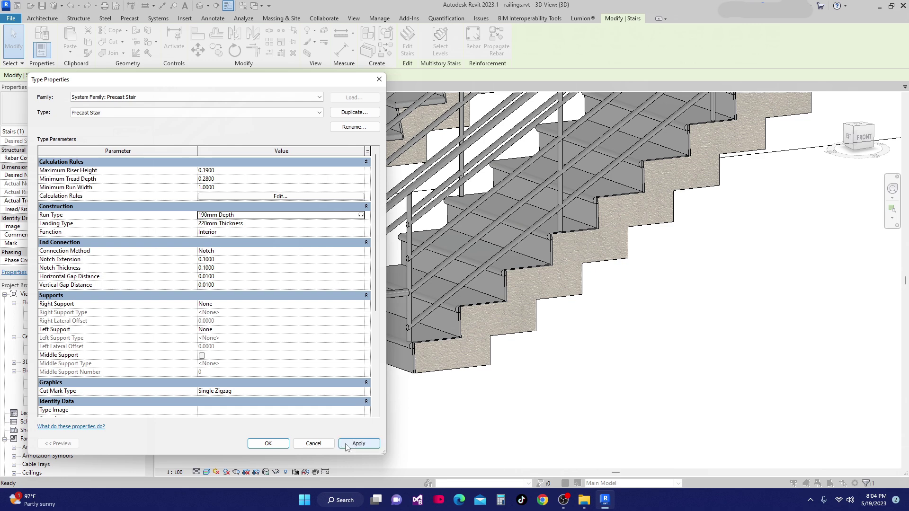
left_click(279, 447)
scroll(654, 349, "up", 5)
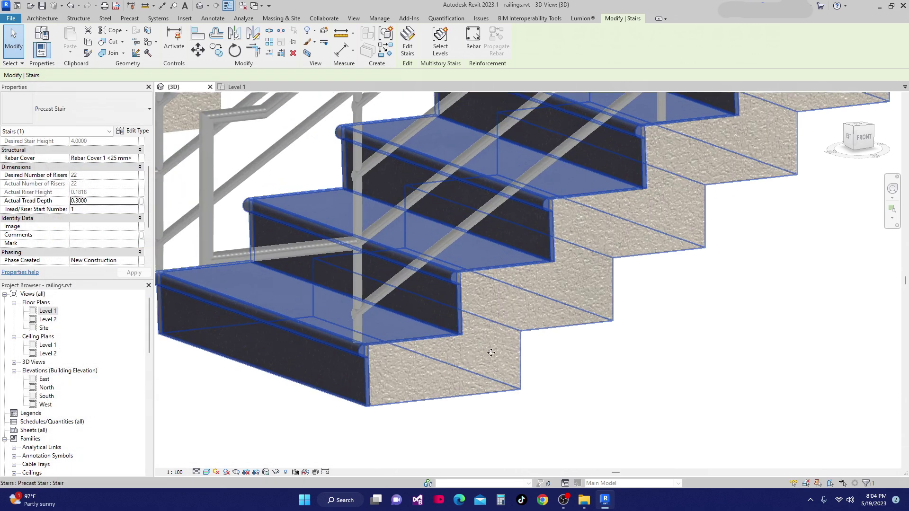
middle_click_drag(655, 349, 628, 365, "shift")
scroll(628, 365, "down", 2)
scroll(228, 300, "up", 6)
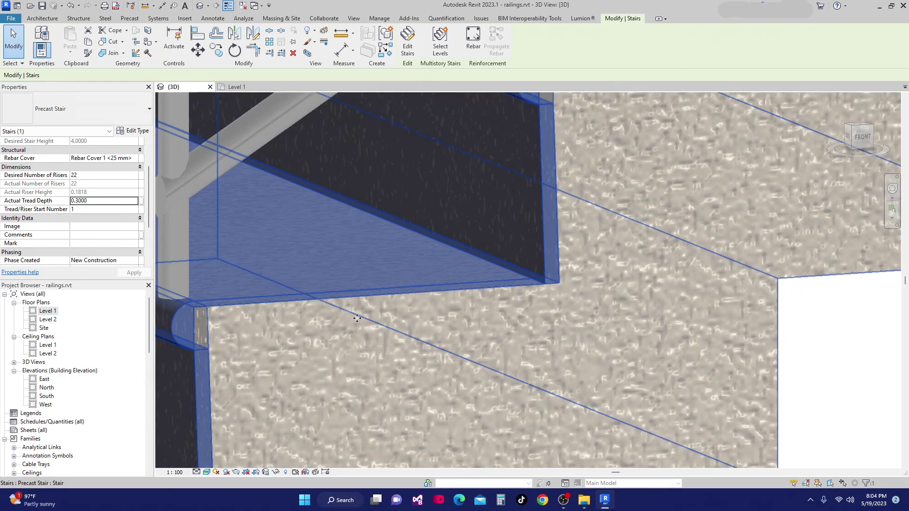
scroll(227, 300, "down", 5)
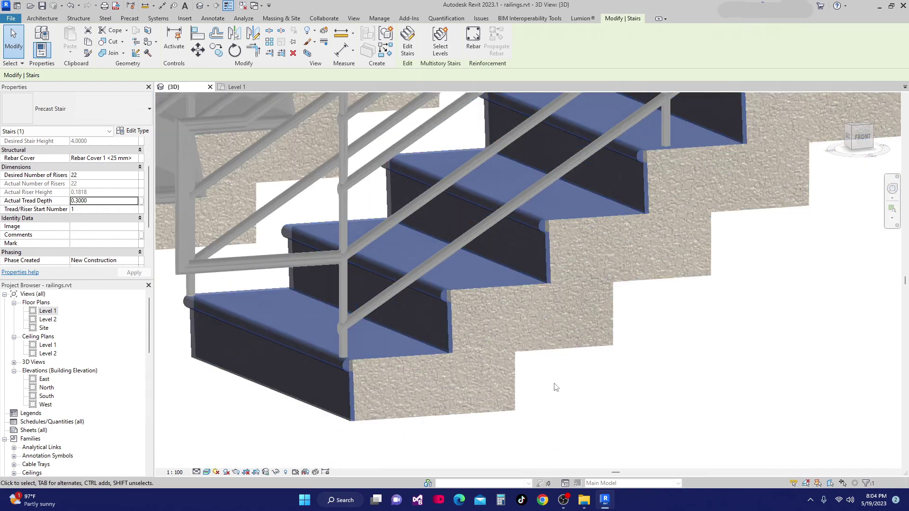
scroll(622, 399, "down", 2)
middle_click_drag(613, 395, 469, 339, "shift")
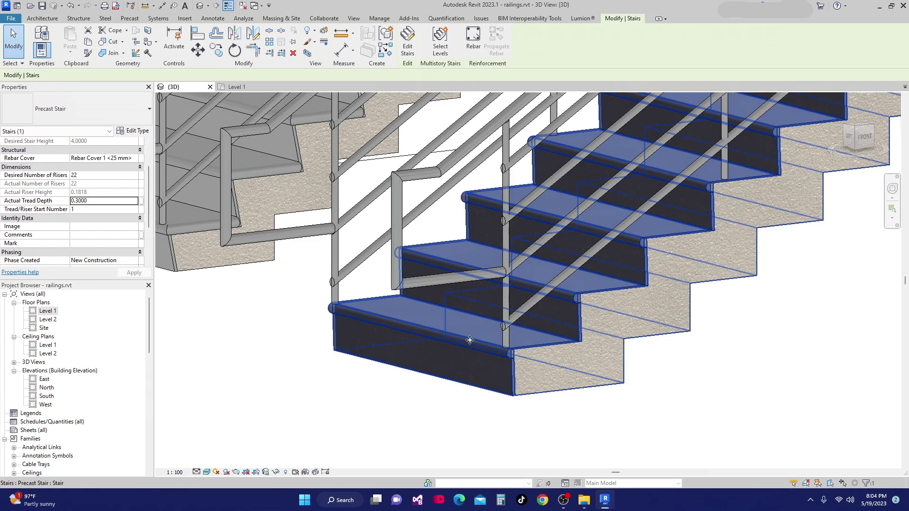
Try the Extend Riser Behind Tread connection on the 190mm Depth run type
left_click(133, 131)
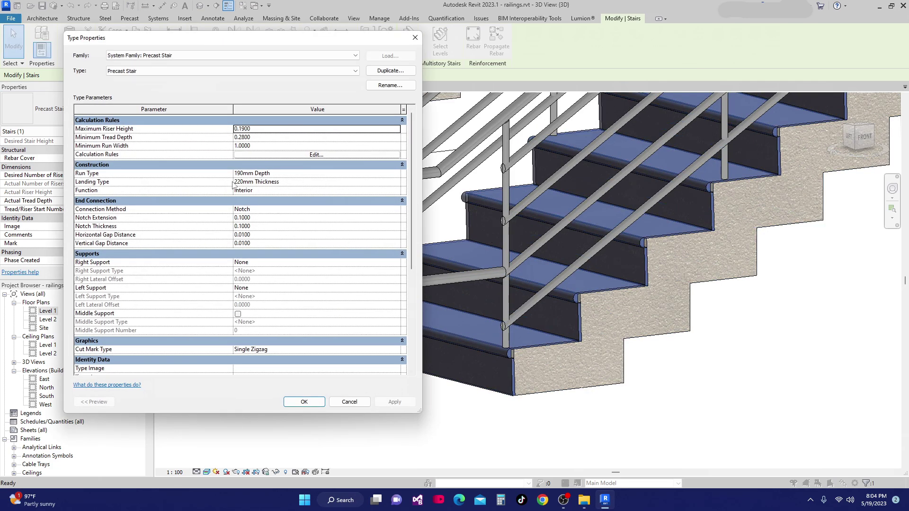
left_click(397, 173)
left_click(396, 173)
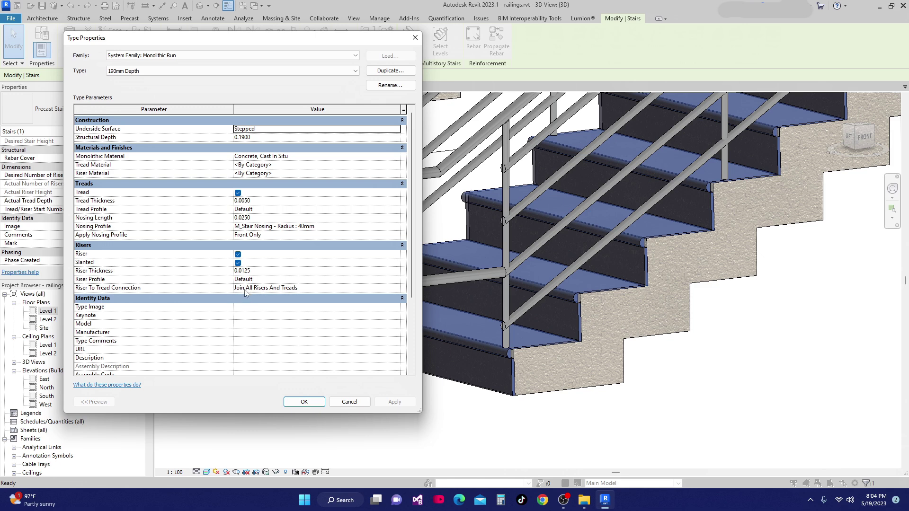
left_click(396, 289)
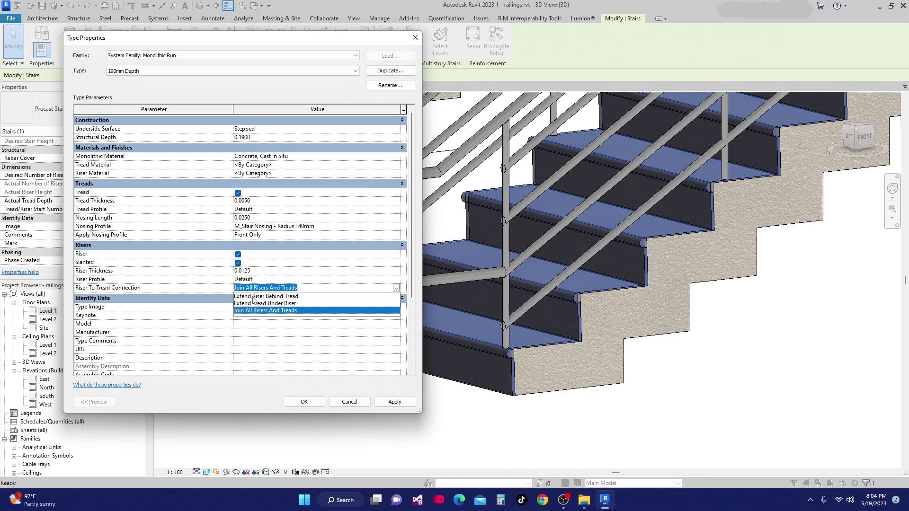
left_click(267, 297)
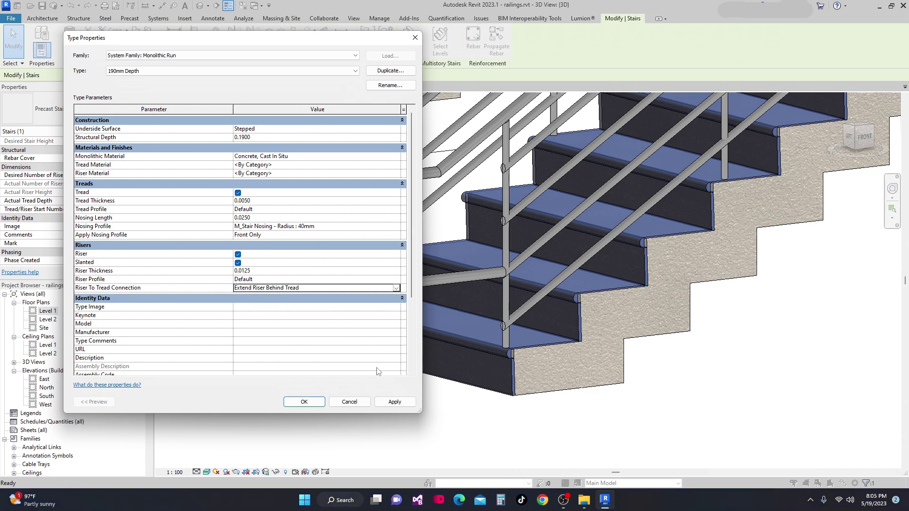
left_click(394, 401)
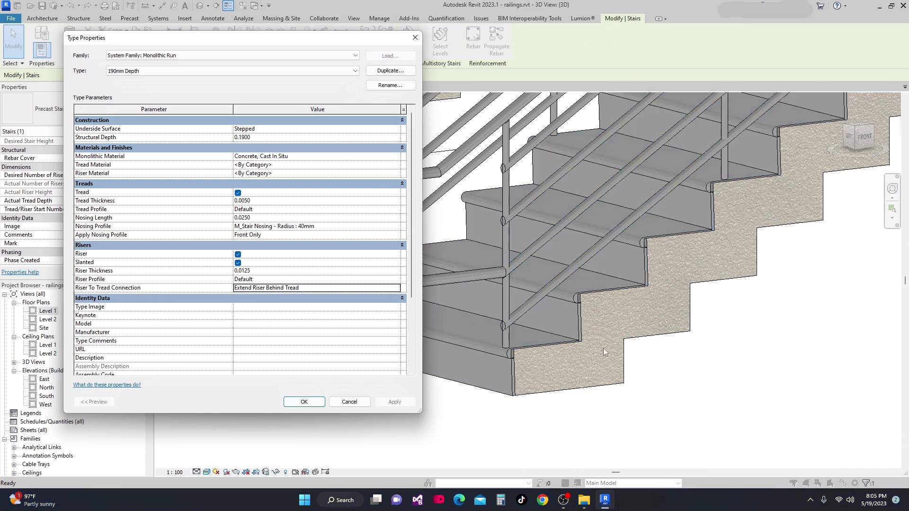
Switch the Riser To Tread Connection to Extend Tread Under Riser and preview it
left_click(399, 289)
left_click(395, 289)
left_click(284, 305)
left_click(395, 401)
Set the connection to Join All Risers And Treads, apply, and close both dialogs
left_click(399, 288)
left_click(396, 288)
left_click(270, 313)
left_click(395, 402)
left_click(303, 402)
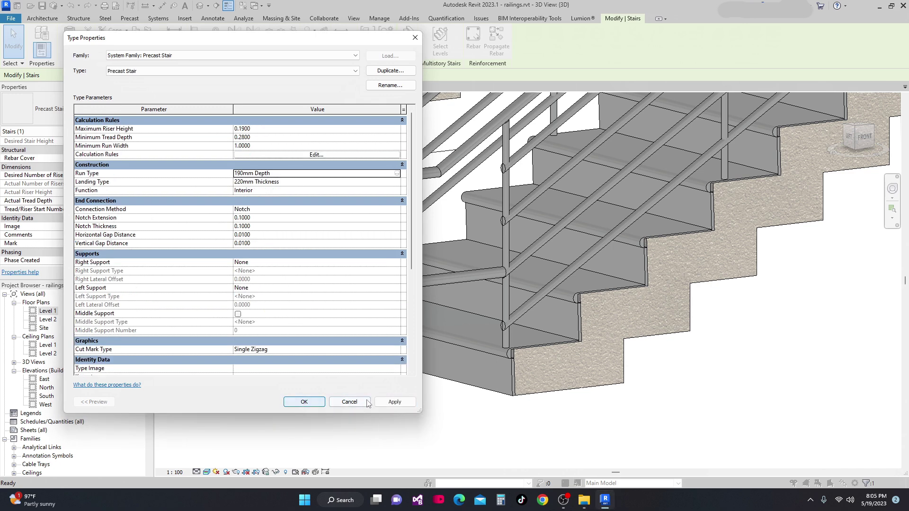
left_click(304, 401)
Clear the selection and orbit, pan and zoom the 3D view toward the grey stair
scroll(354, 364, "down", 3)
key("Escape")
scroll(308, 385, "up", 5)
middle_click_drag(308, 386, 417, 423, "shift")
scroll(544, 416, "down", 4)
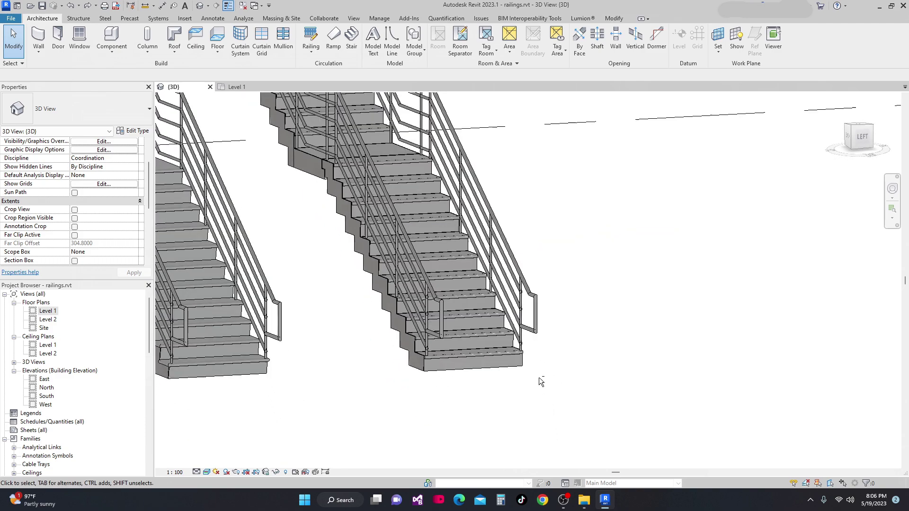
scroll(385, 334, "up", 6)
middle_click_drag(445, 351, 424, 338)
scroll(424, 338, "down", 4)
scroll(433, 337, "down", 5)
scroll(386, 405, "up", 3)
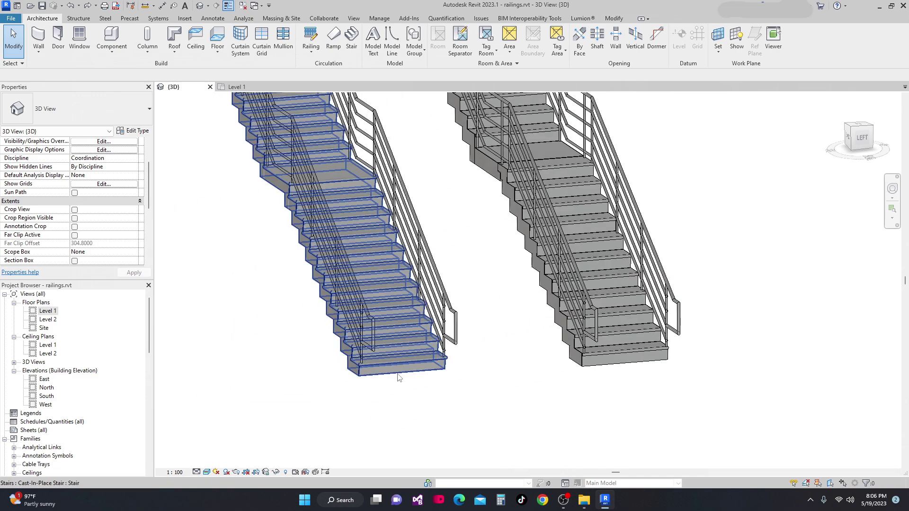
scroll(411, 377, "up", 1)
scroll(430, 416, "down", 2)
scroll(587, 387, "up", 4)
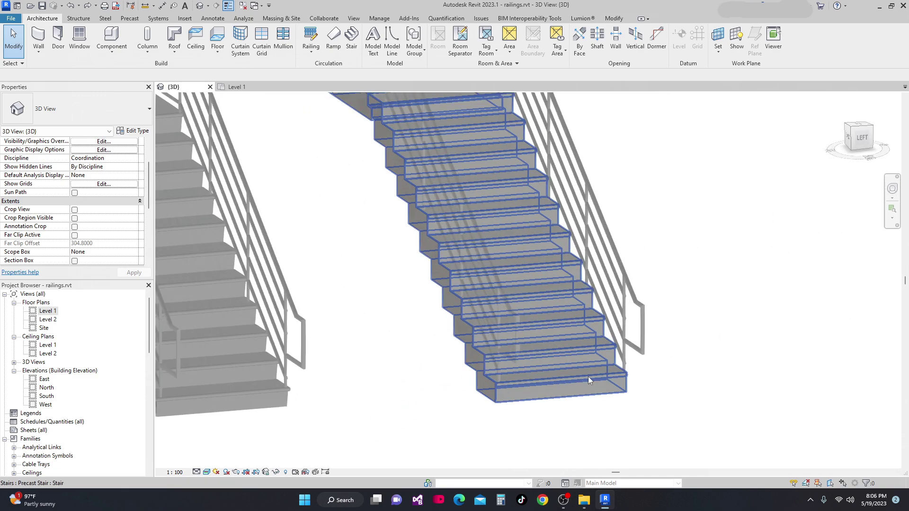
Select the right precast stair, bring up its type properties, and move the dialog left
left_click(561, 374)
left_click(130, 134)
left_click_drag(349, 40, 307, 44)
left_click(331, 175)
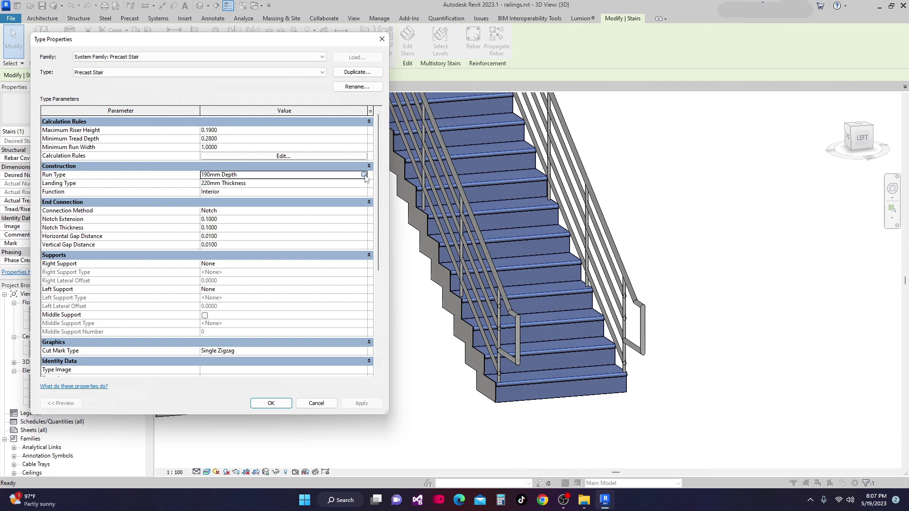
Try Front and Left, then Front and Right nosing placement on the 190mm Depth run
left_click(366, 175)
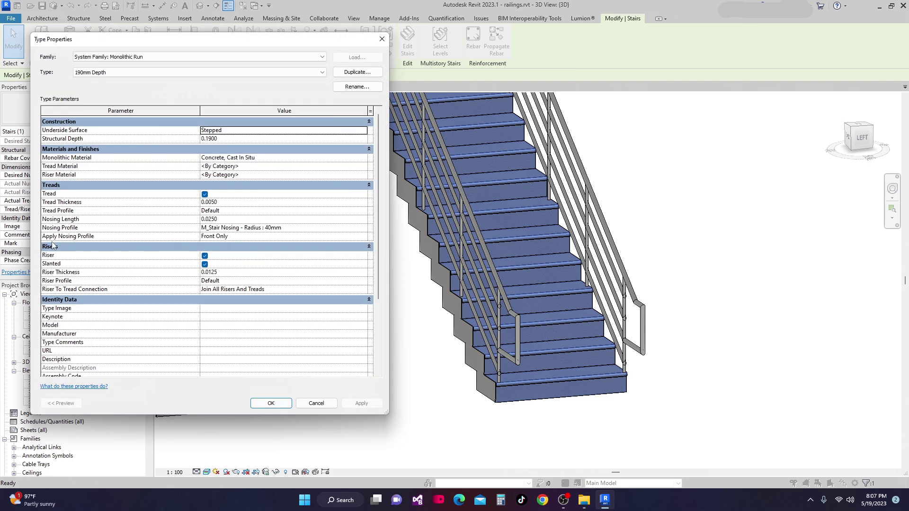
left_click(362, 237)
left_click(225, 252)
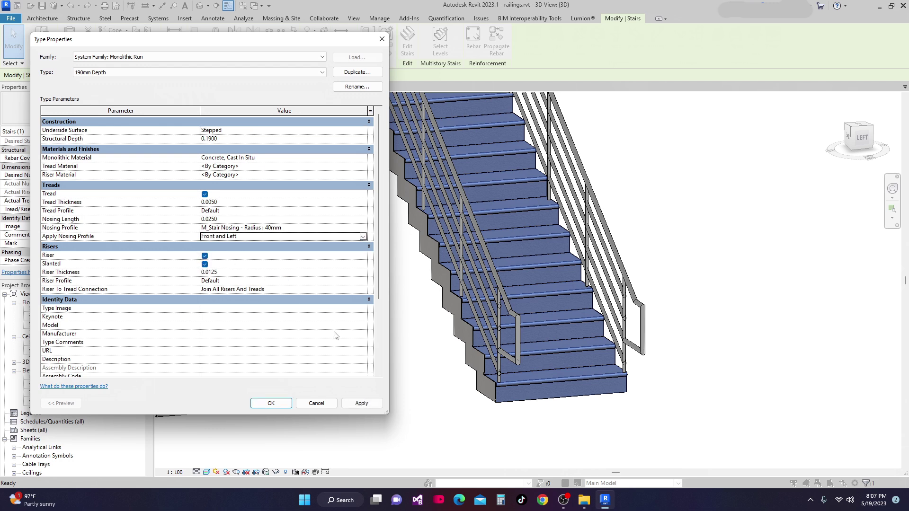
left_click(362, 404)
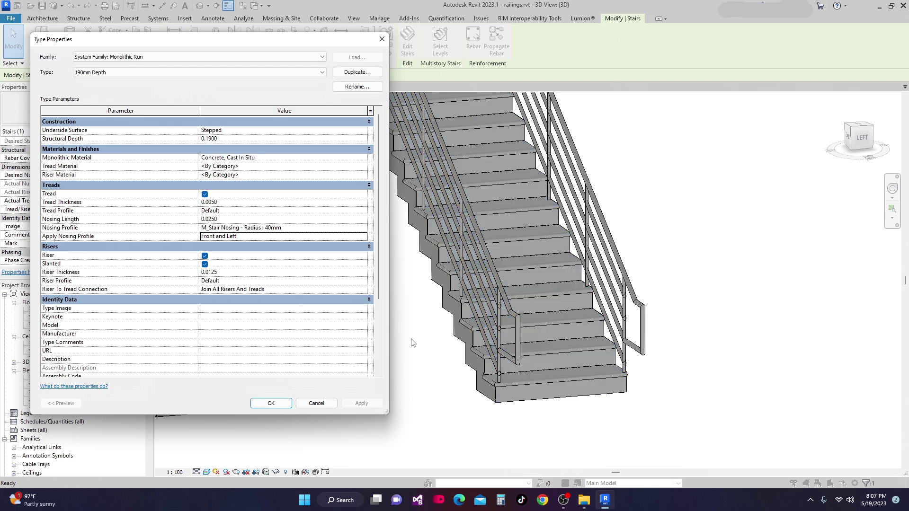
left_click(363, 237)
left_click(222, 259)
left_click(367, 404)
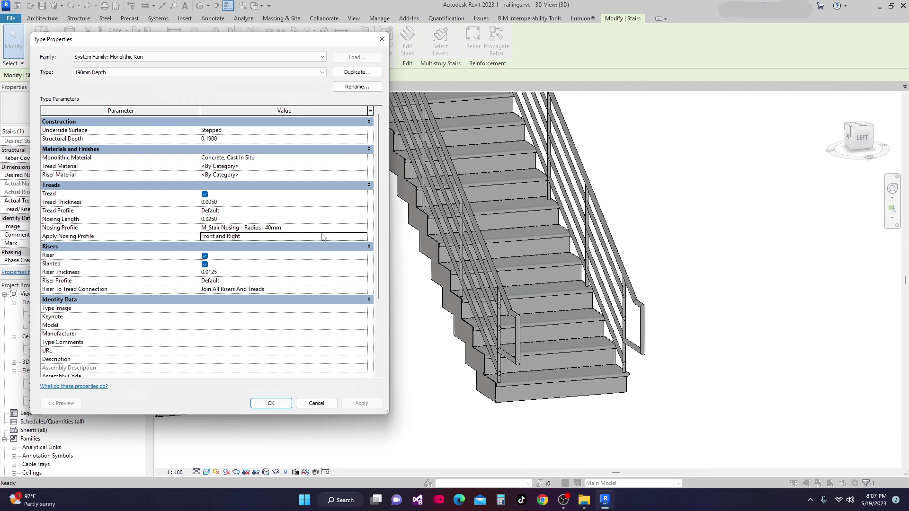
Apply the nosing profile to Front, Left and Right, close the dialogs, and inspect the stairs
left_click(363, 236)
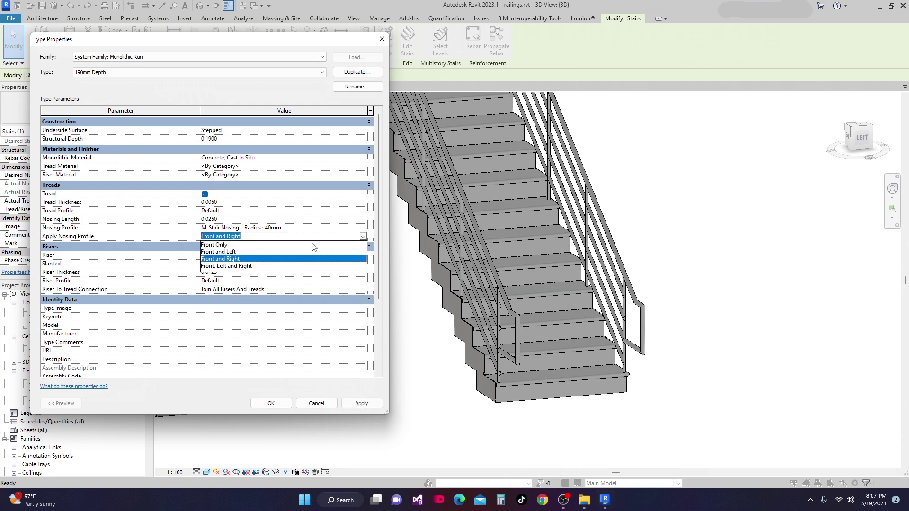
left_click(207, 266)
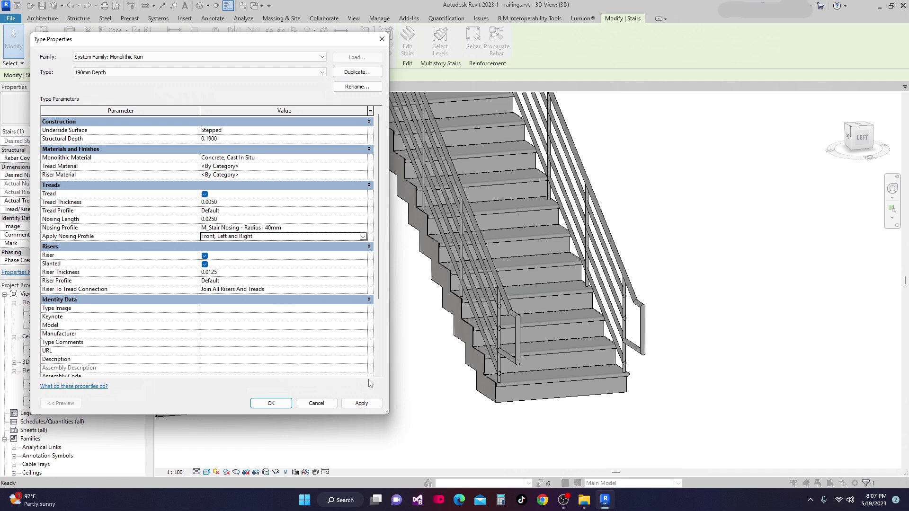
left_click(316, 403)
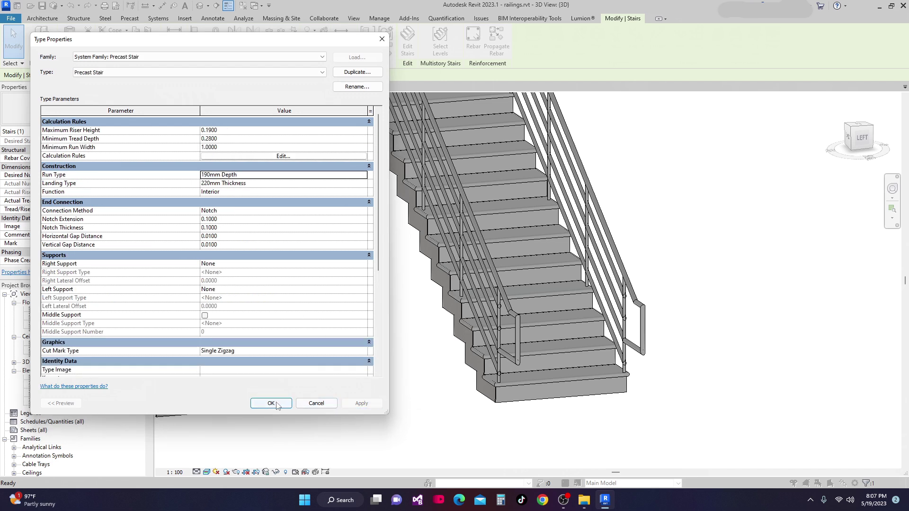
left_click(271, 403)
mouse_move(413, 411)
middle_mouse_down("shift")
mouse_move(558, 450)
mouse_move(415, 403)
mouse_move(445, 470)
mouse_move(521, 406)
mouse_move(479, 382)
mouse_move(511, 260)
mouse_move(533, 341)
mouse_move(410, 396)
middle_mouse_up("shift")
scroll(450, 379, "down", 4)
scroll(521, 405, "up", 2)
key("Escape")
scroll(494, 280, "up", 5)
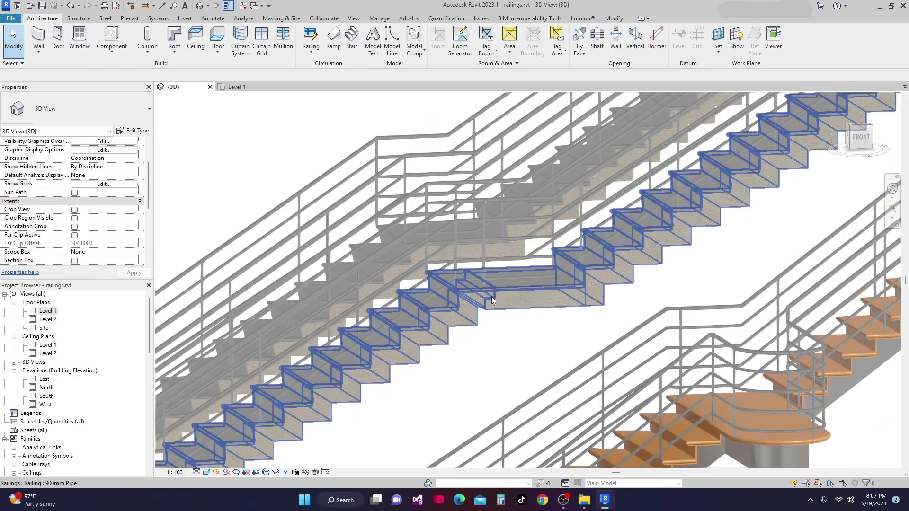
middle_click_drag(497, 266, 447, 430, "shift")
scroll(492, 436, "down", 5)
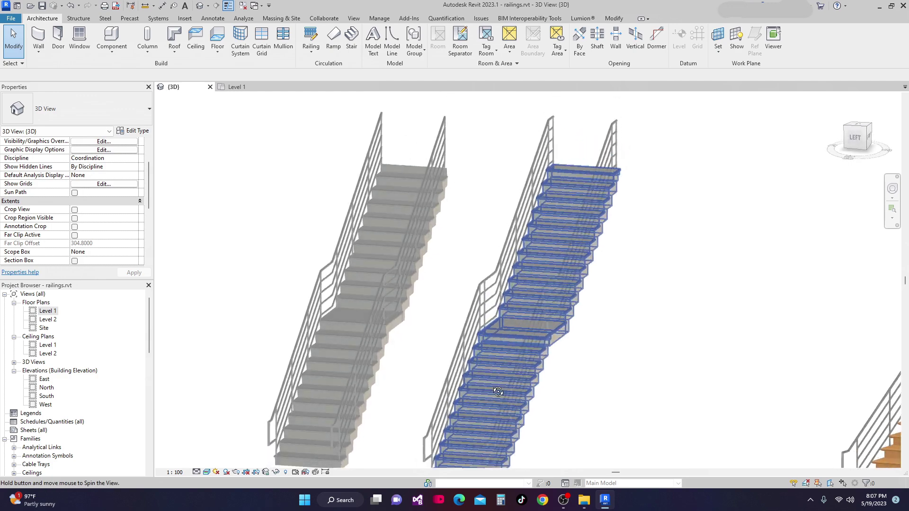
Select the right precast stair and reach its 190mm Depth monolithic run type properties
scroll(494, 358, "up", 4)
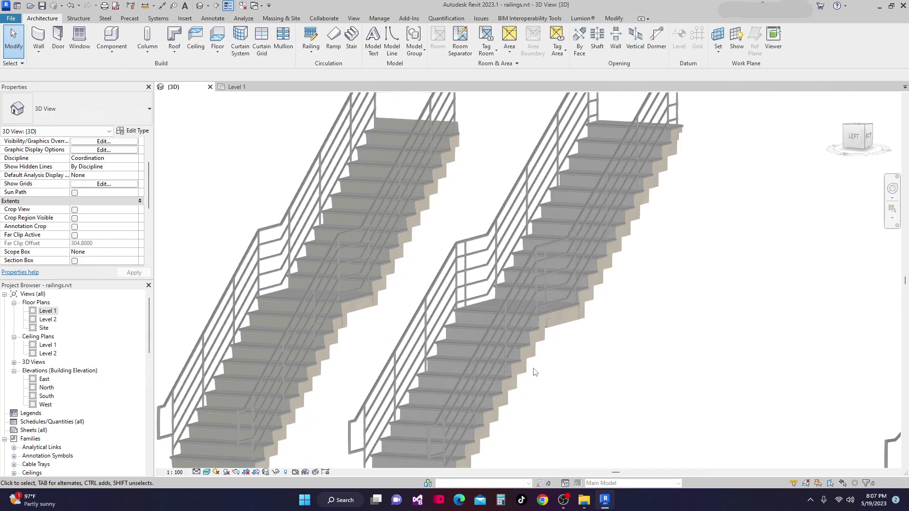
left_click(433, 352)
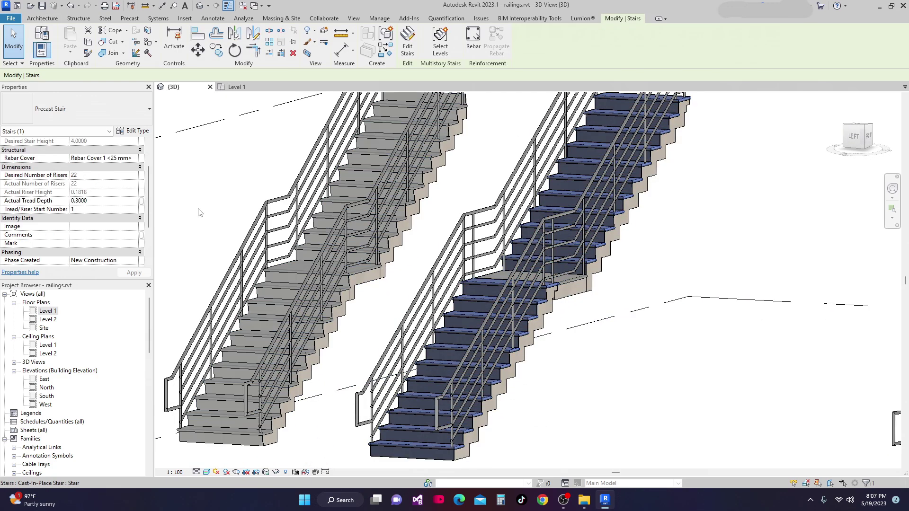
left_click(133, 130)
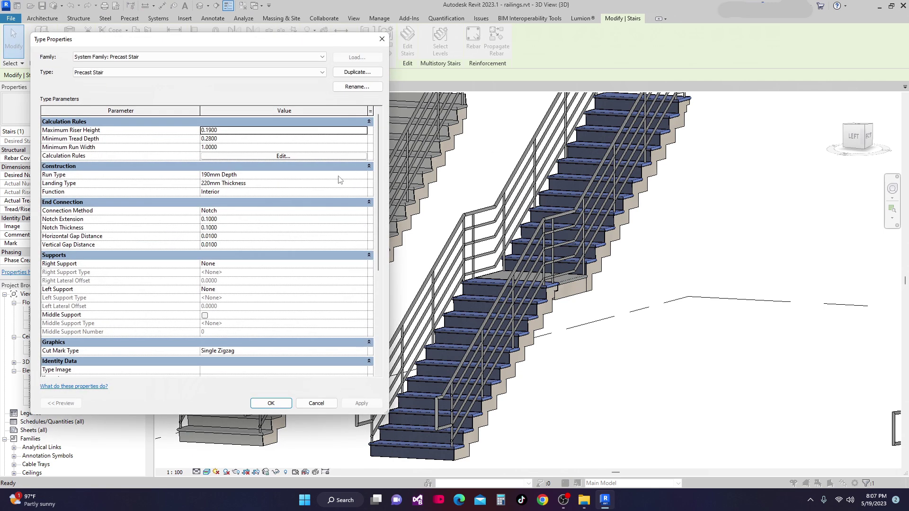
left_click(364, 175)
left_click(364, 176)
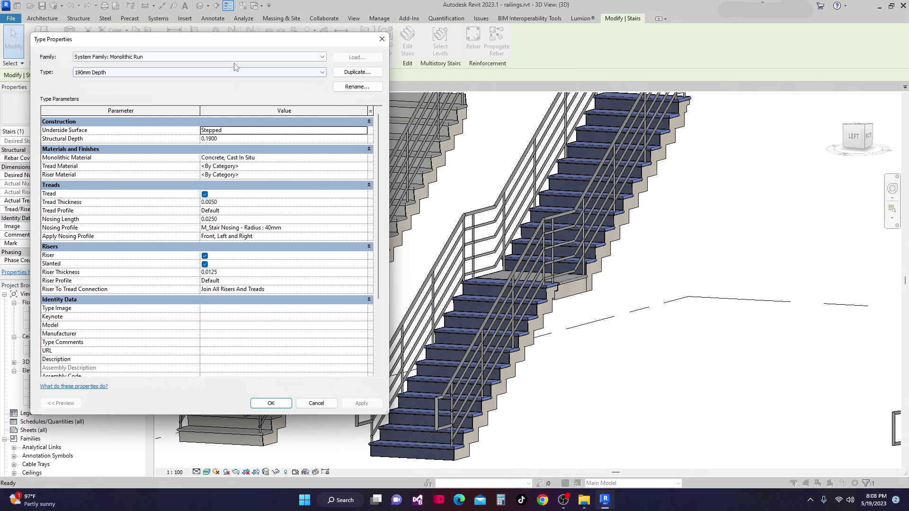
left_click_drag(219, 41, 202, 51)
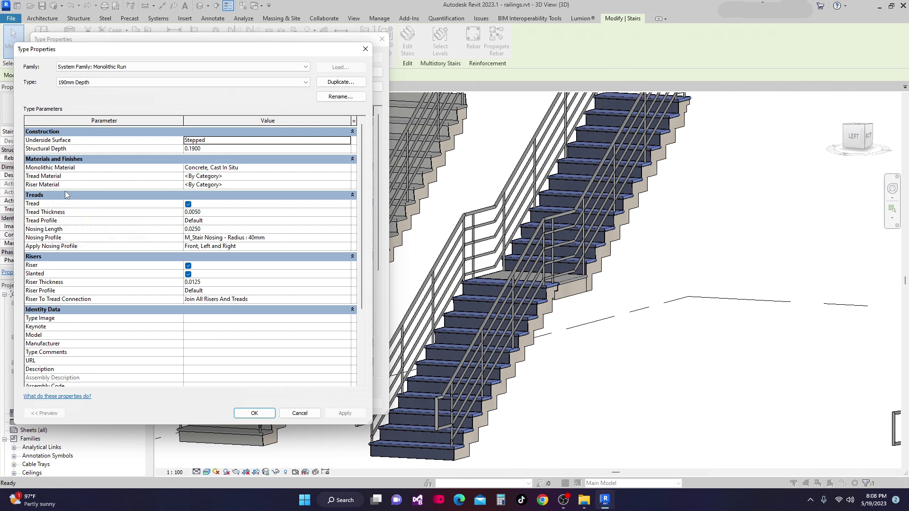
Add Marble from the Stone library and assign it as the run's tread material
left_click(347, 177)
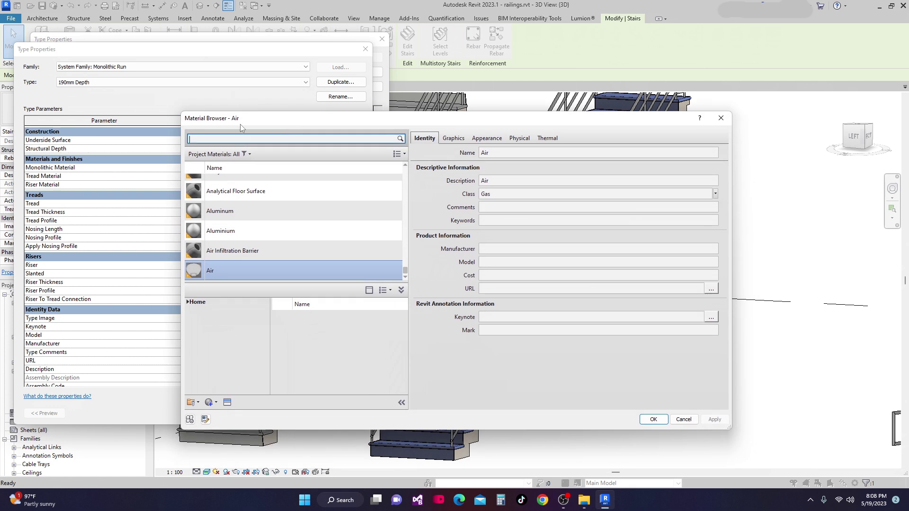
type("stone")
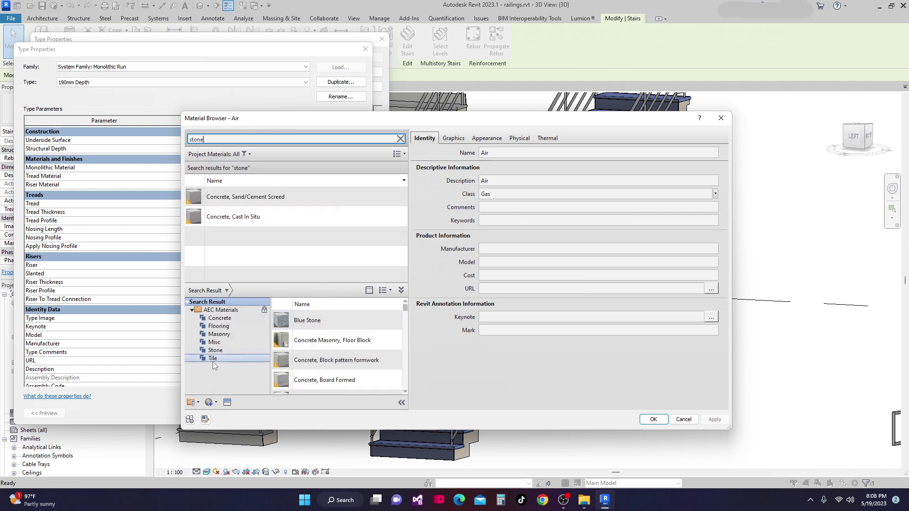
left_click(204, 326)
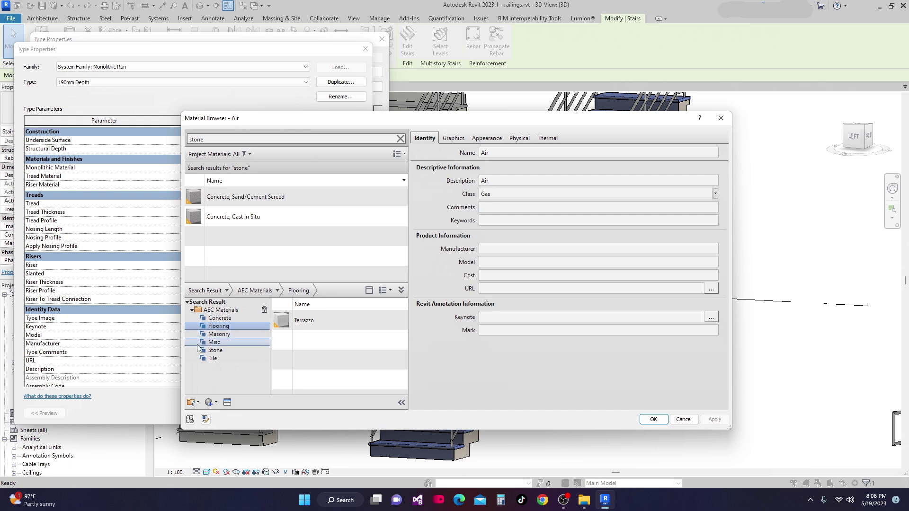
left_click(210, 350)
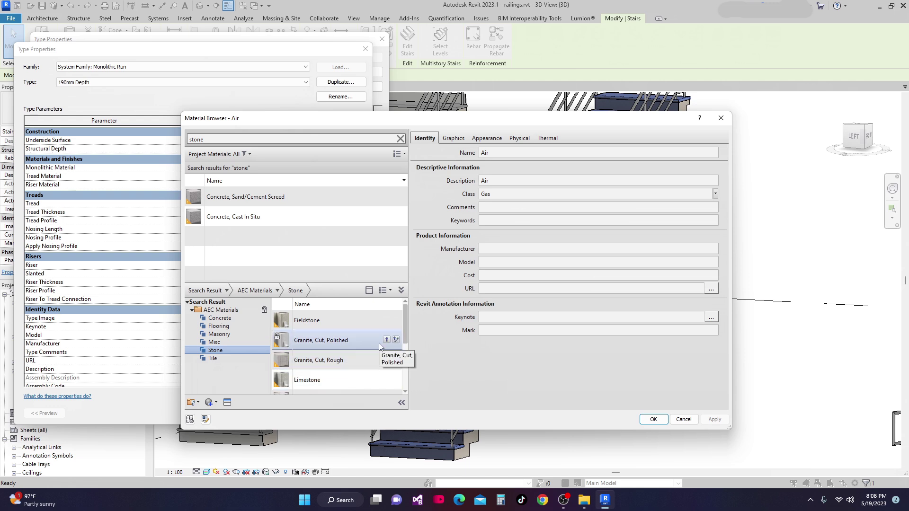
left_click_drag(407, 327, 405, 344)
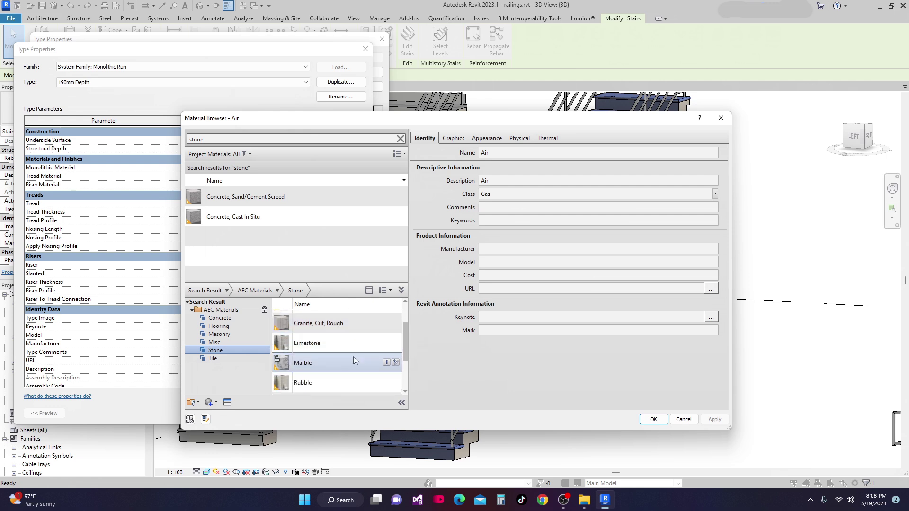
left_click(317, 364)
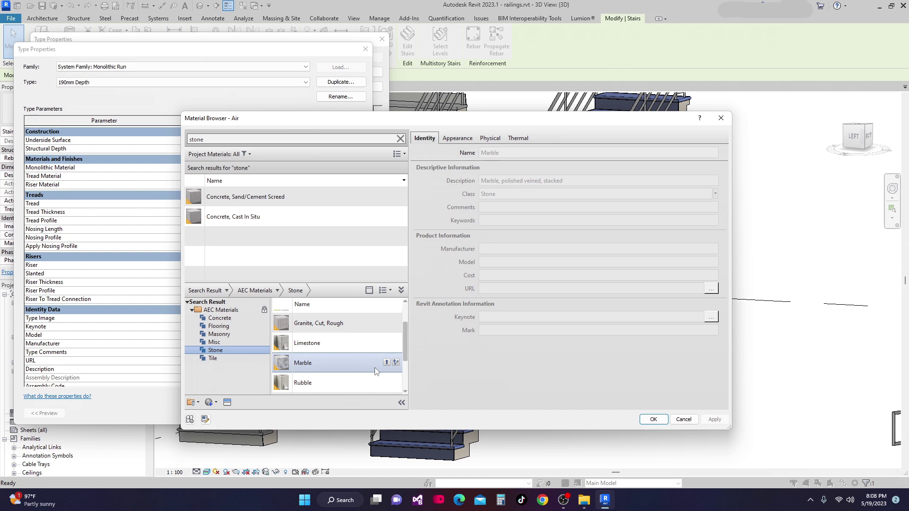
left_click(386, 362)
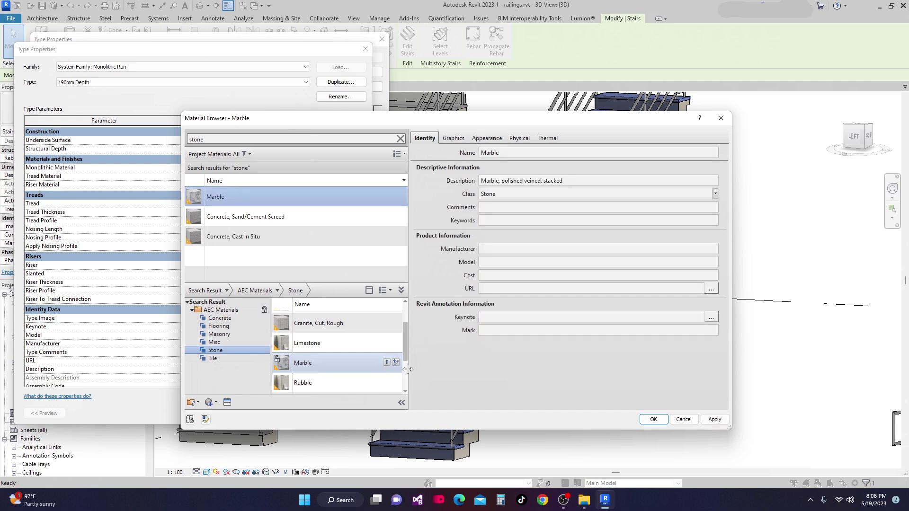
left_click(714, 420)
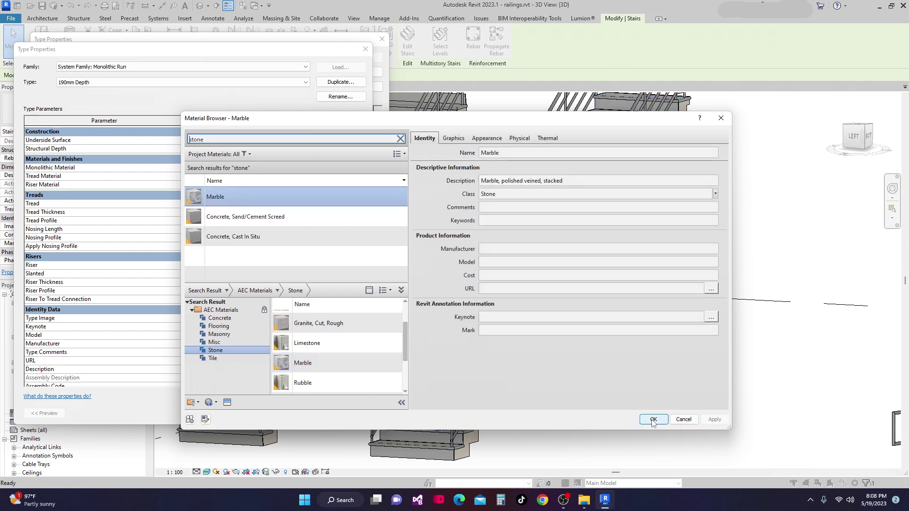
scroll(331, 327, "up", 1)
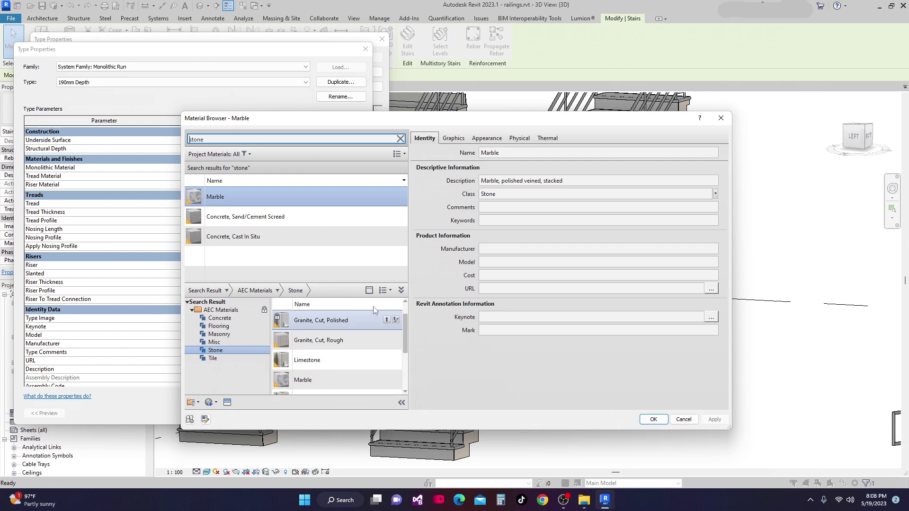
left_click(654, 420)
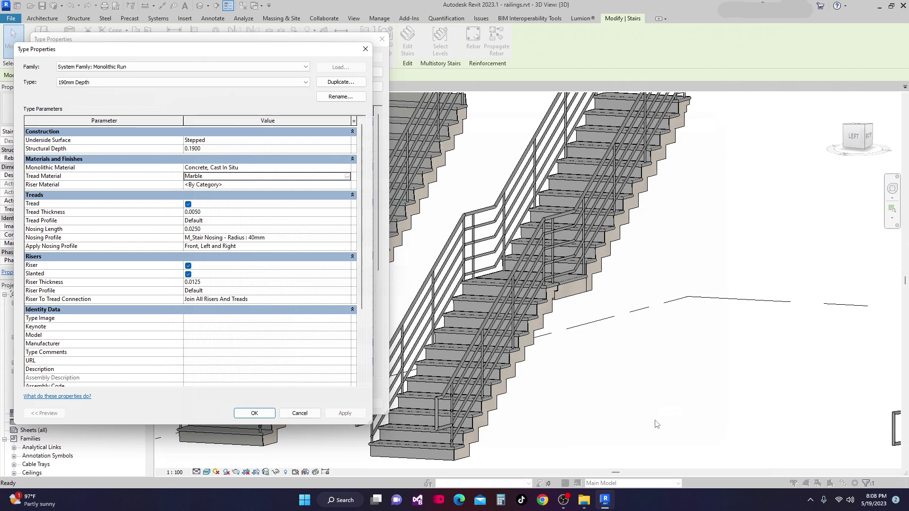
Set the precast stair run's Riser Material to Marble
left_click(347, 176)
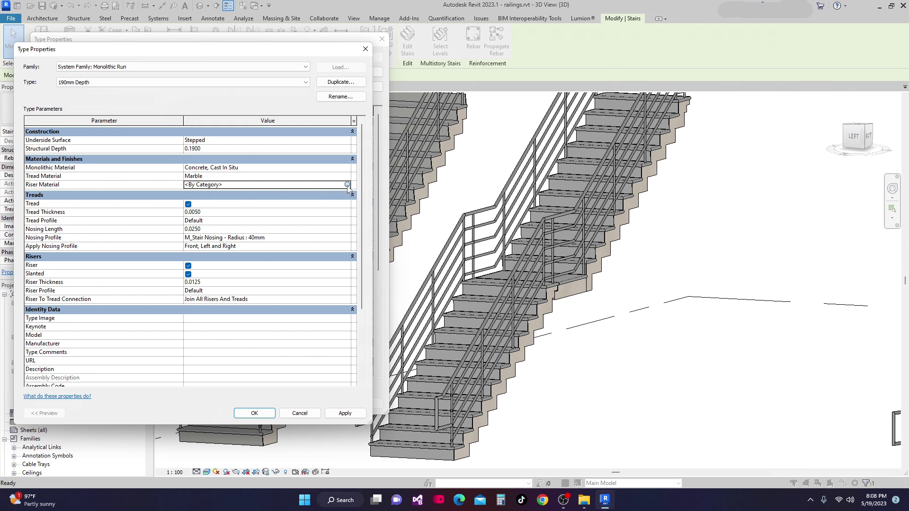
left_click(238, 228)
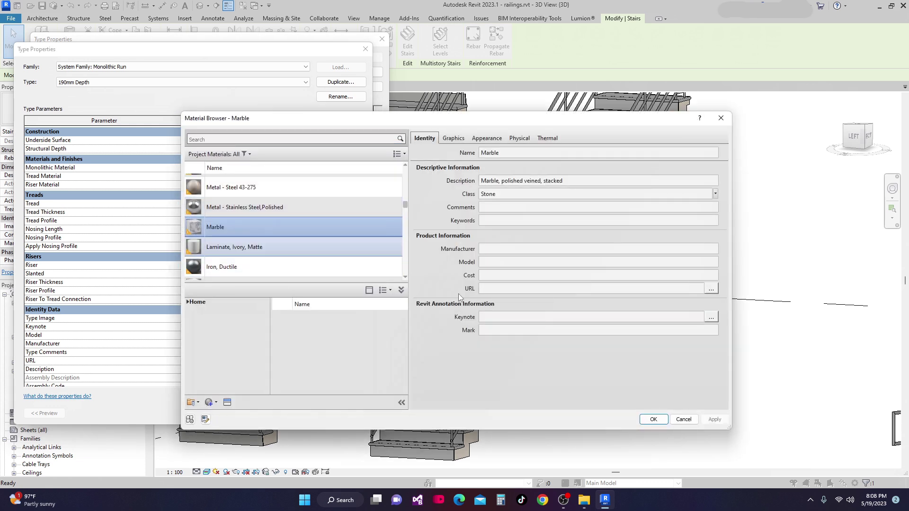
left_click(653, 419)
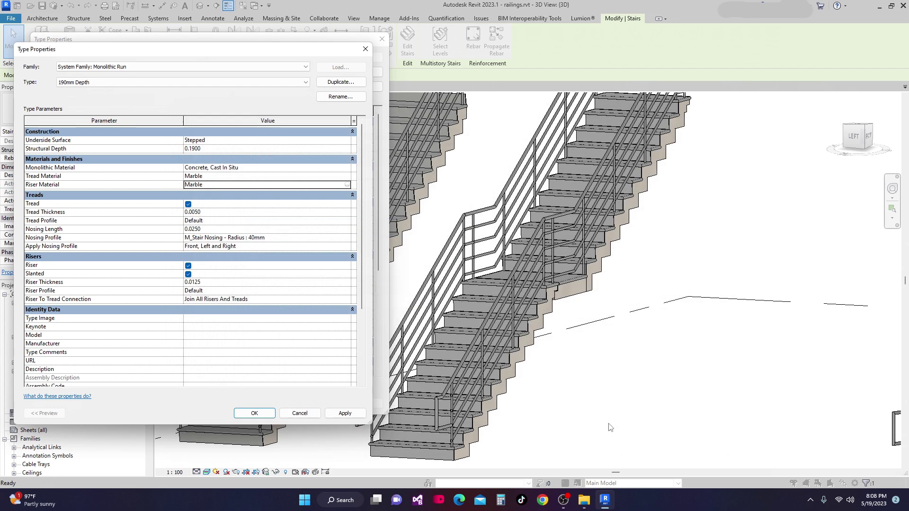
Commit the run and stair type changes, then orbit to see the marble stair
left_click(298, 413)
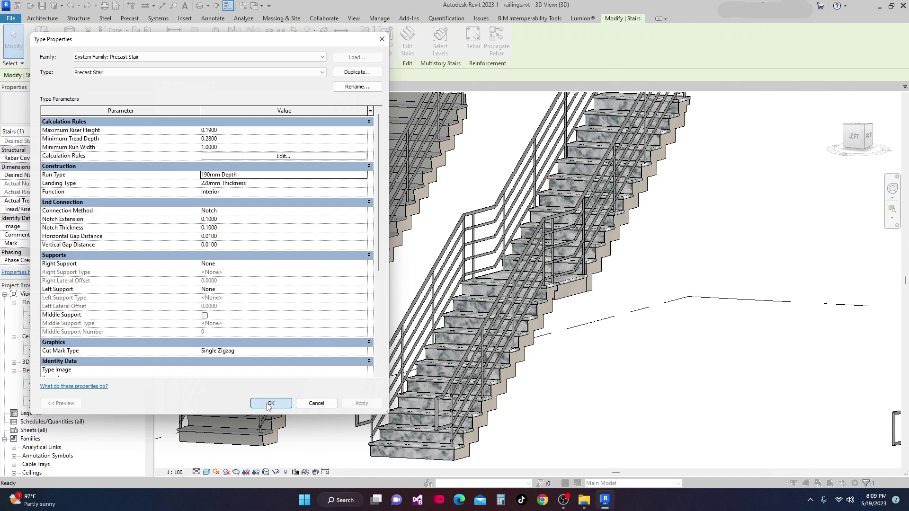
left_click(271, 403)
middle_click_drag(512, 393, 423, 241, "shift")
left_click(640, 319)
scroll(623, 239, "up", 5)
scroll(422, 240, "down", 5)
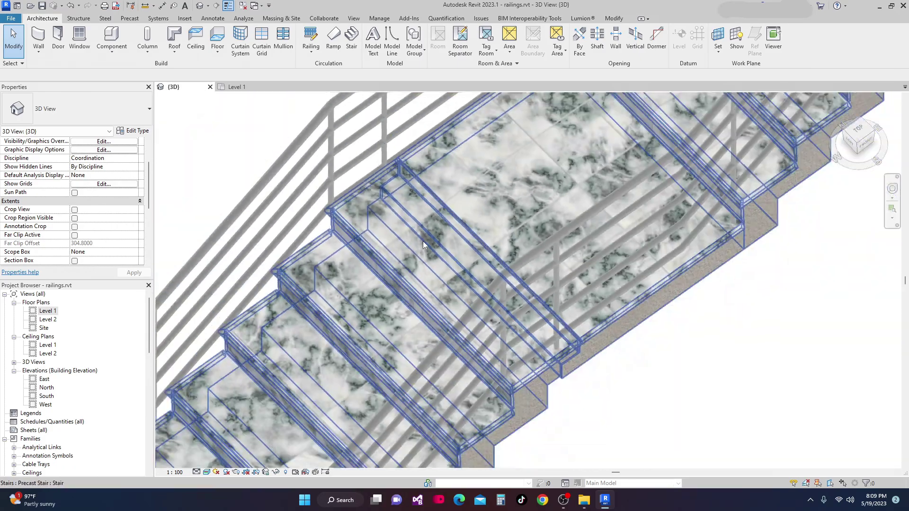
scroll(595, 269, "up", 3)
middle_click_drag(595, 269, 399, 218, "shift")
left_click(316, 276)
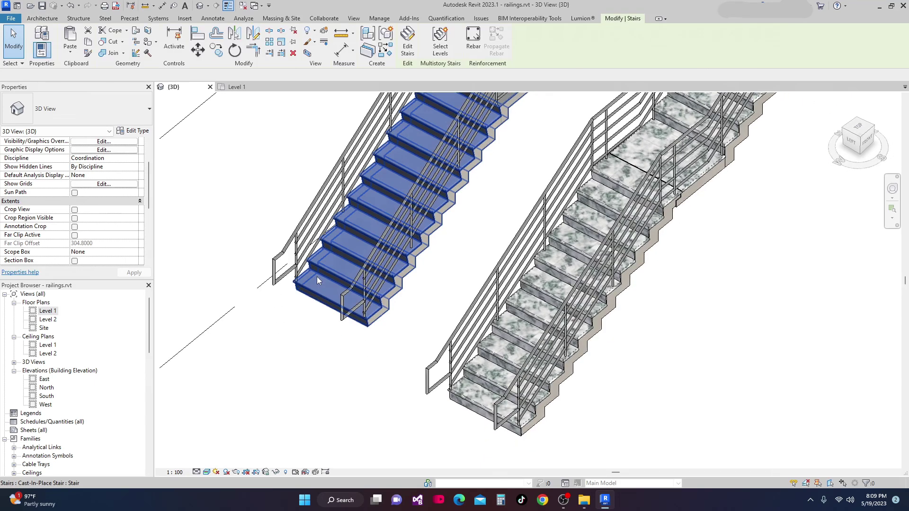
Open the cast-in-place stair's 150mm Depth Monolithic Run type and its Tread Material browser
left_click(134, 131)
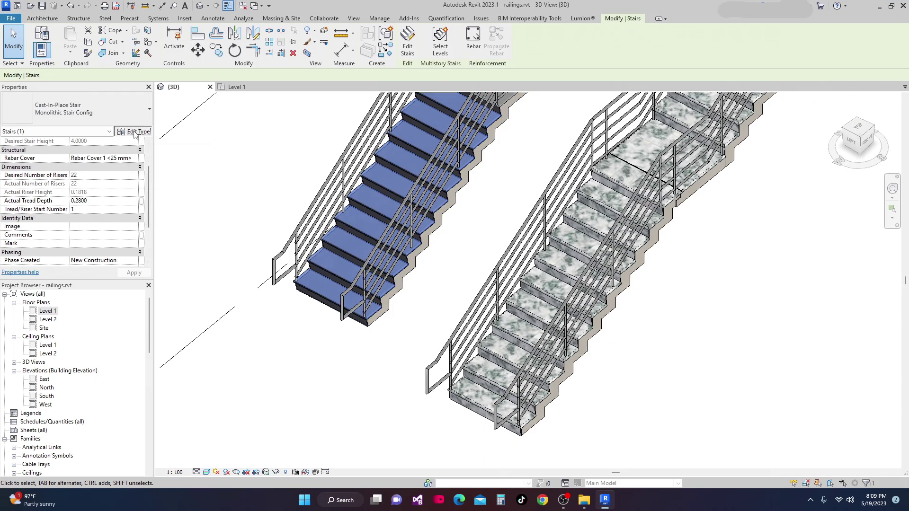
left_click_drag(265, 52, 282, 91)
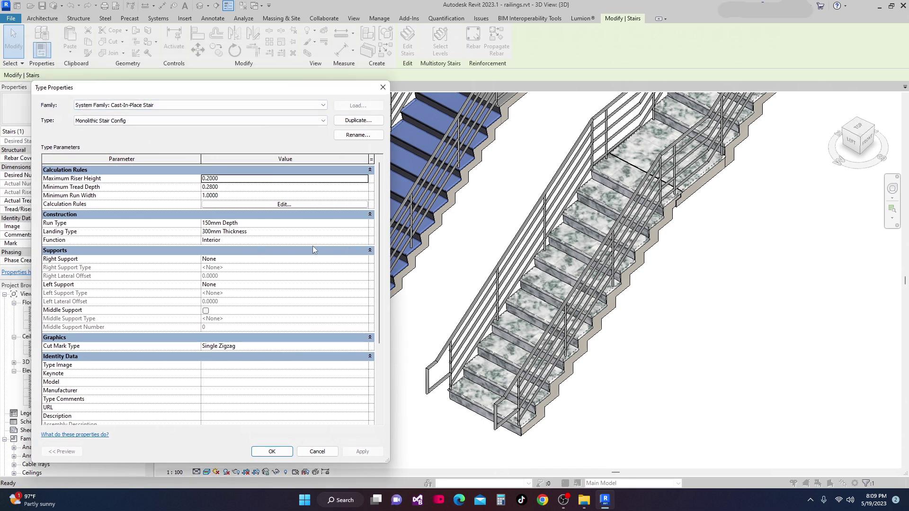
left_click(364, 225)
left_click(365, 225)
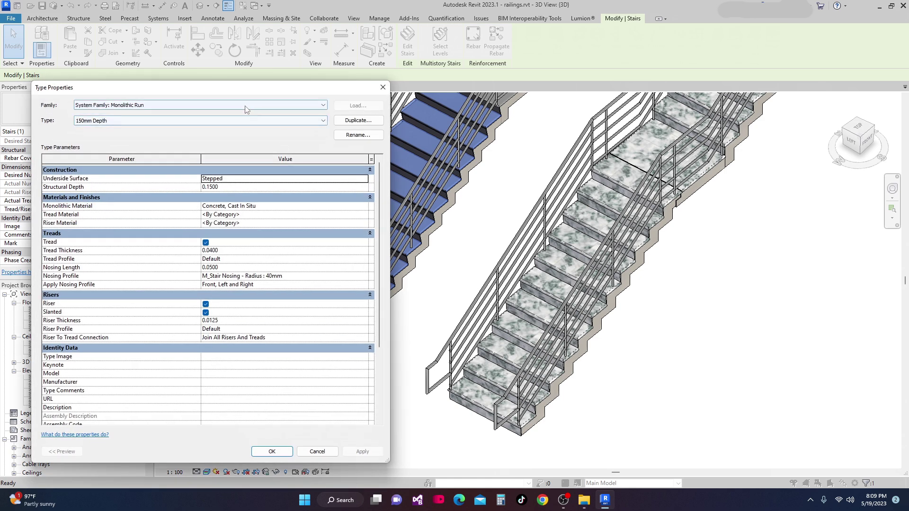
left_click_drag(237, 92, 242, 113)
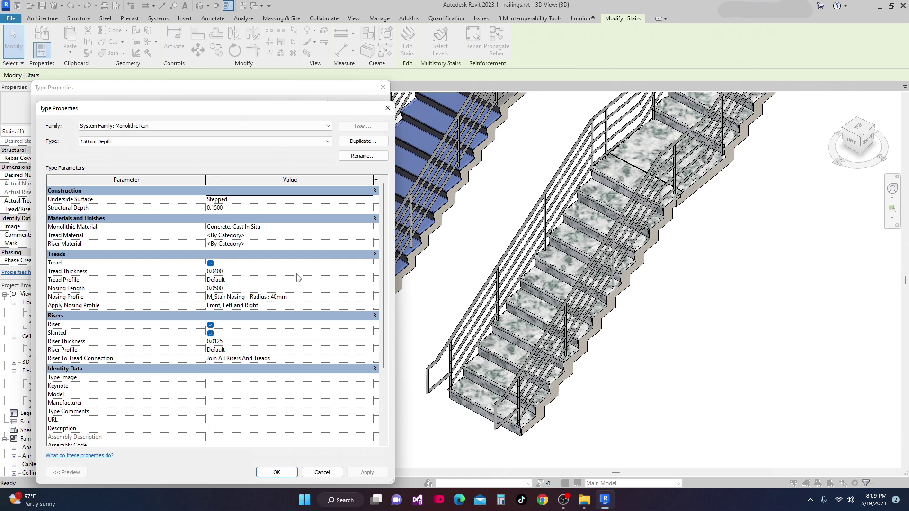
left_click(370, 235)
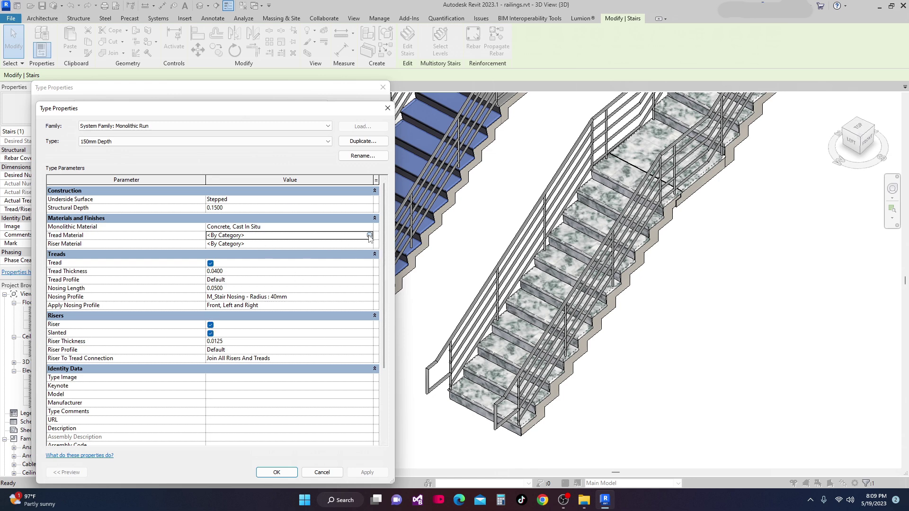
left_click(370, 235)
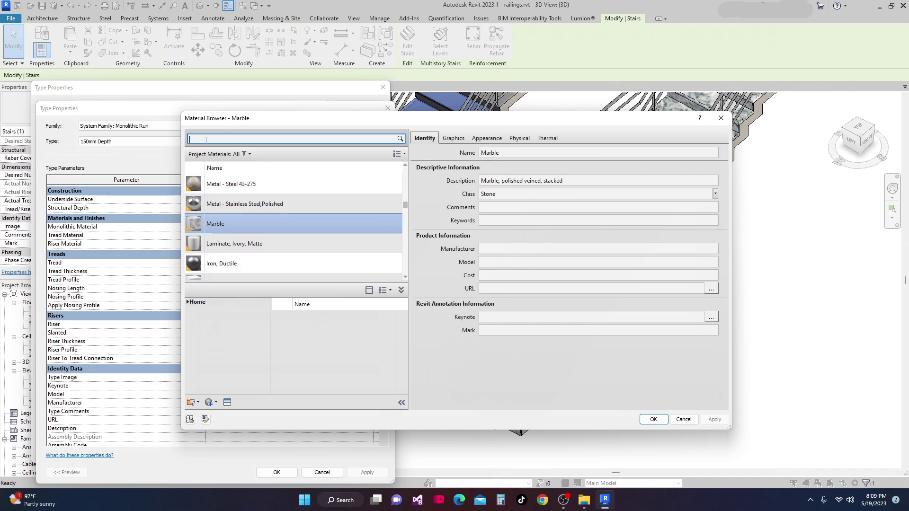
Search the library for 'stone' and add Blue Stone to the project
left_click(254, 140)
type("stone")
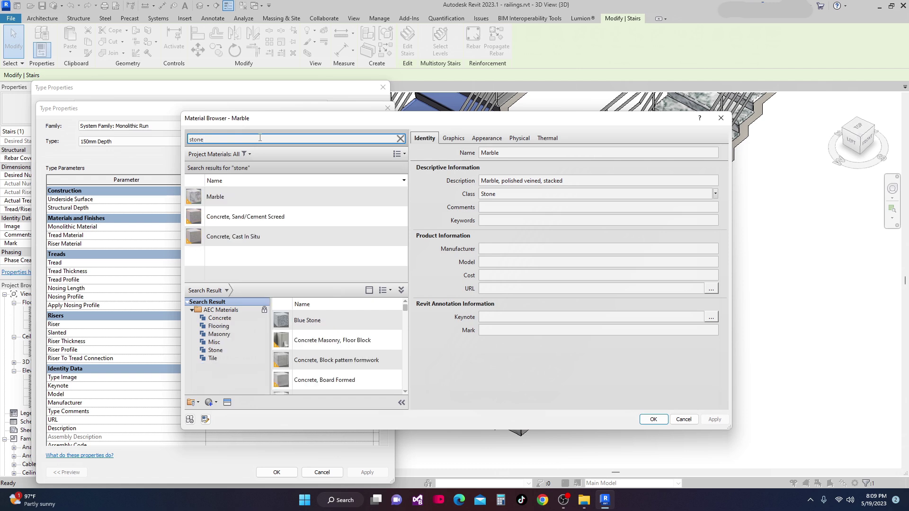
left_click(387, 324)
left_click(387, 320)
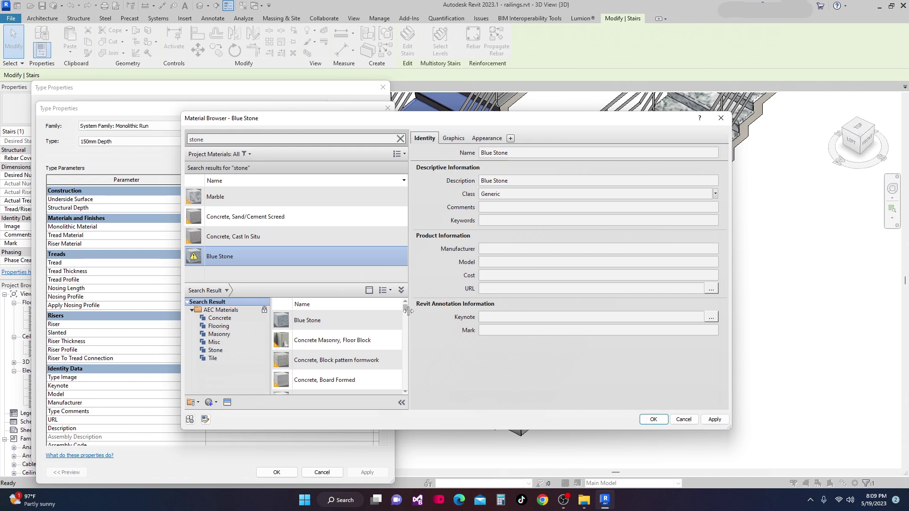
Add Granite, Cut, Polished from AEC Materials > Stone and confirm it as the tread material
left_click(215, 350)
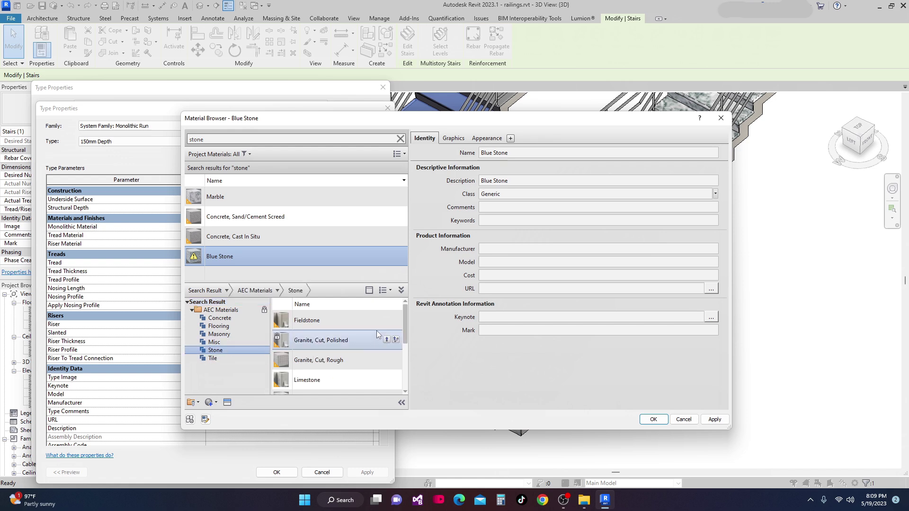
left_click(334, 343)
left_click(386, 340)
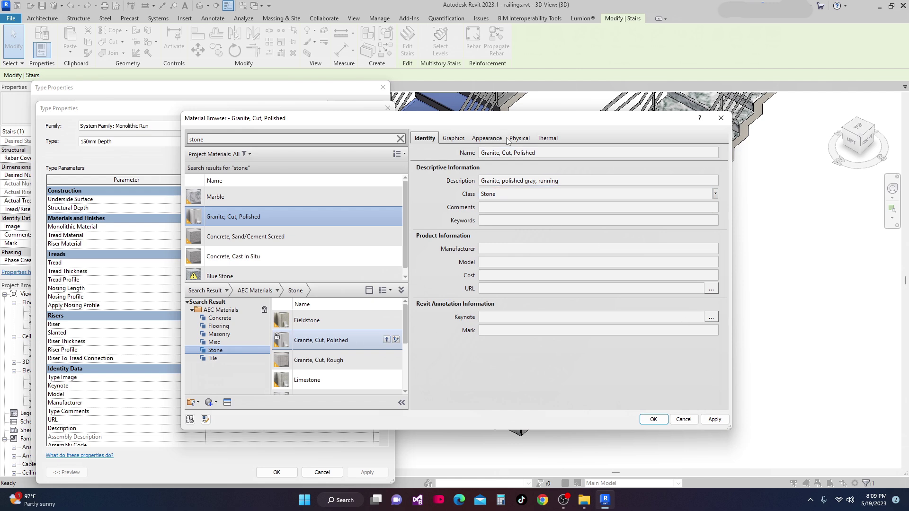
left_click(518, 138)
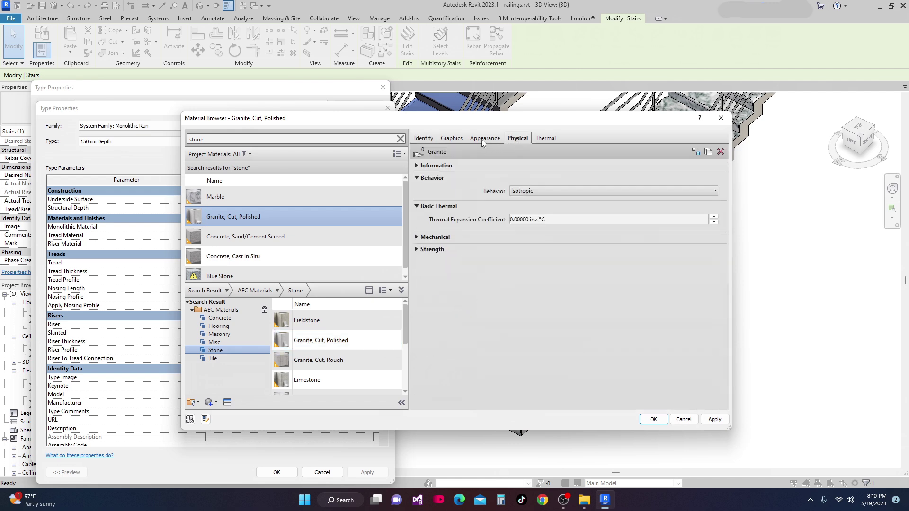
left_click(483, 138)
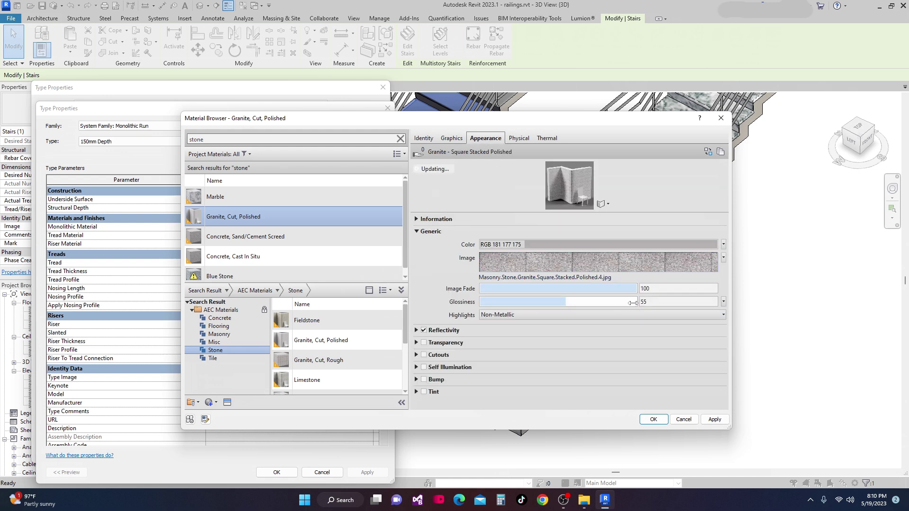
left_click(702, 421)
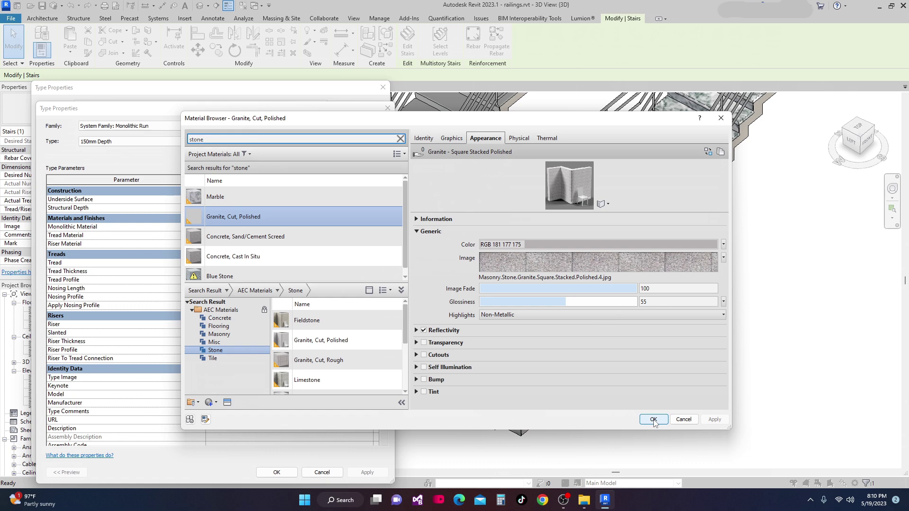
left_click(653, 419)
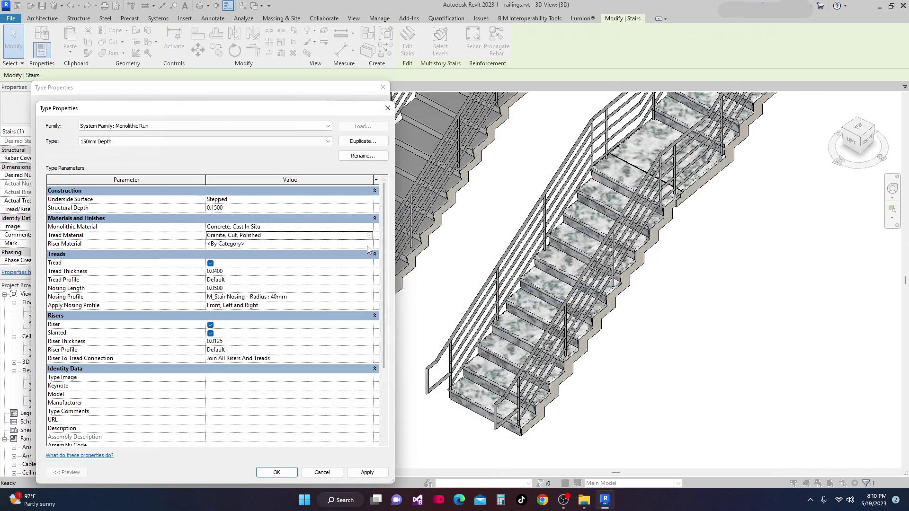
Set the run's Riser Material to Granite, Cut, Polished and commit both Type Properties dialogs
left_click(369, 235)
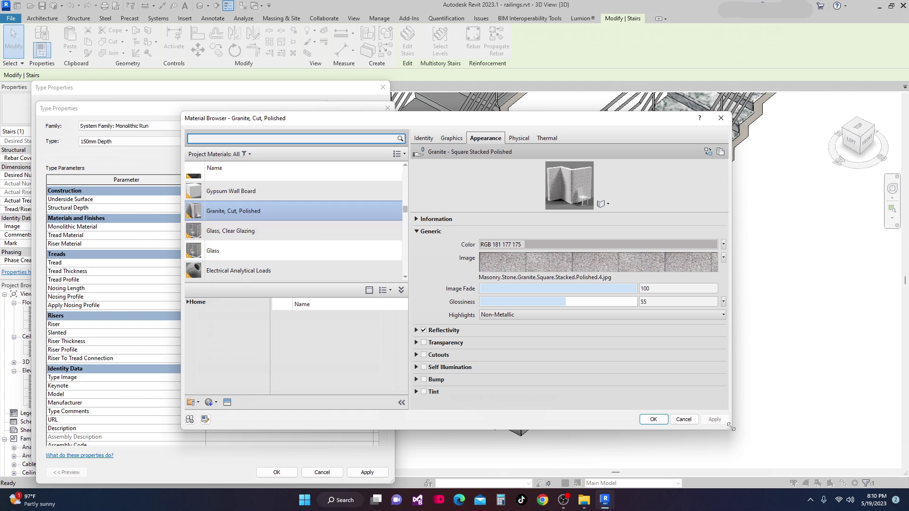
left_click(653, 420)
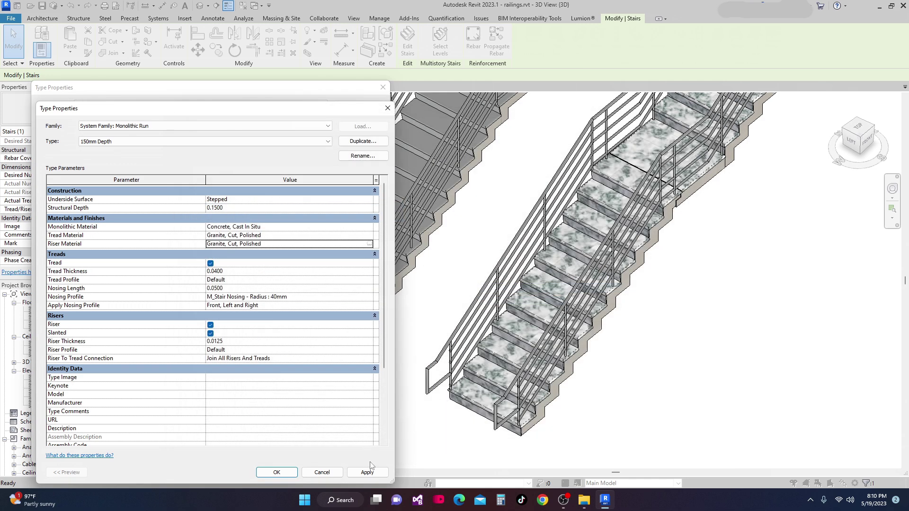
left_click(367, 472)
left_click(276, 472)
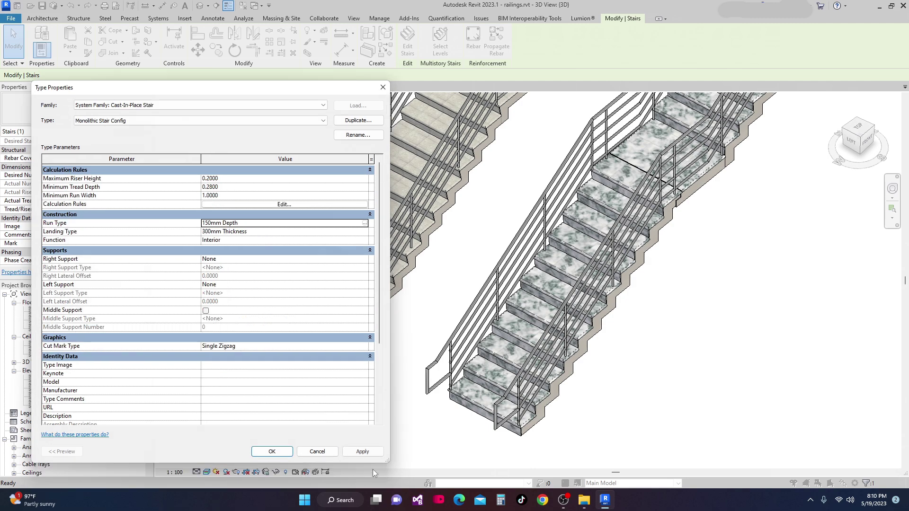
left_click(362, 451)
left_click(271, 451)
Deselect and zoom out to show the marble, granite and wooden stairs side by side
middle_click_drag(432, 440, 411, 383)
scroll(314, 251, "down", 1)
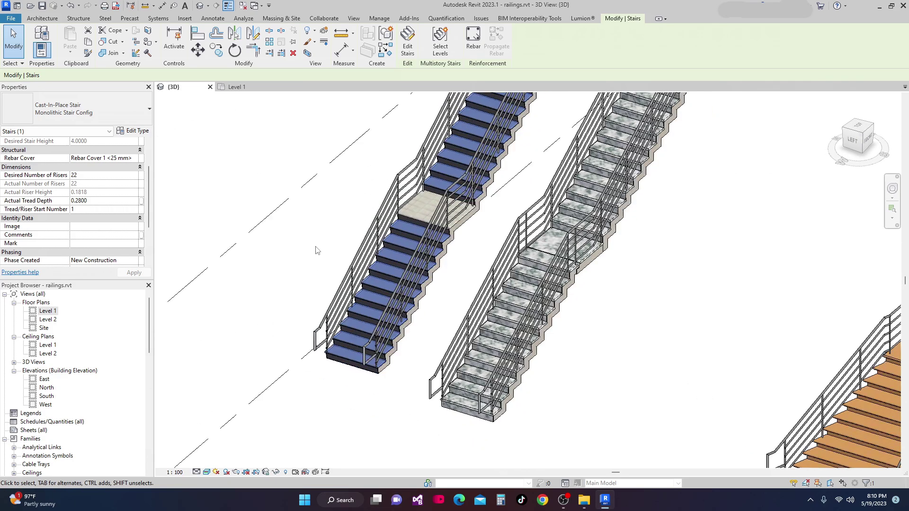
left_click(290, 239)
scroll(348, 210, "up", 1)
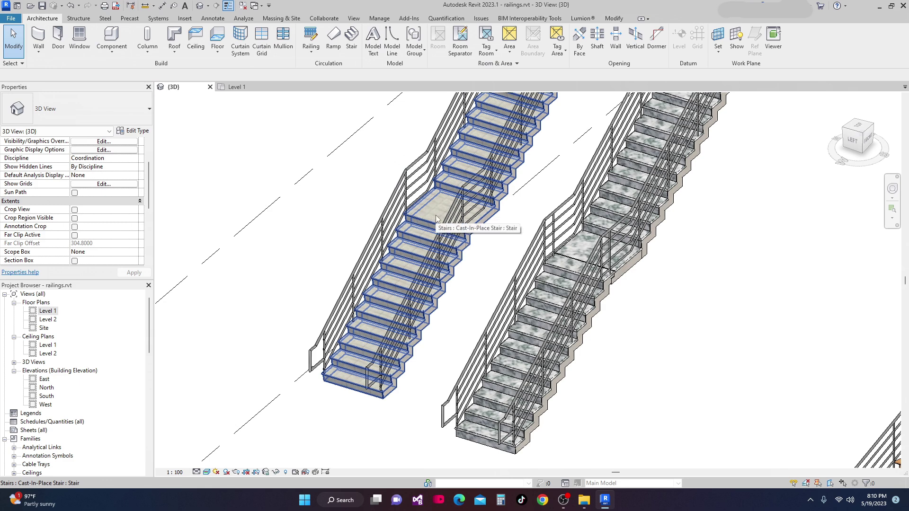
scroll(436, 218, "down", 1)
scroll(523, 283, "up", 2)
scroll(523, 283, "down", 1)
scroll(604, 347, "down", 1)
scroll(578, 300, "down", 1)
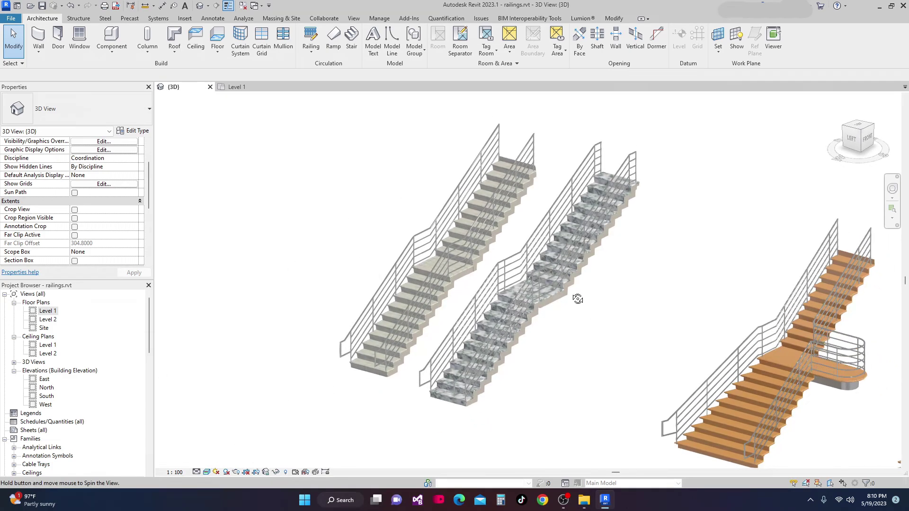